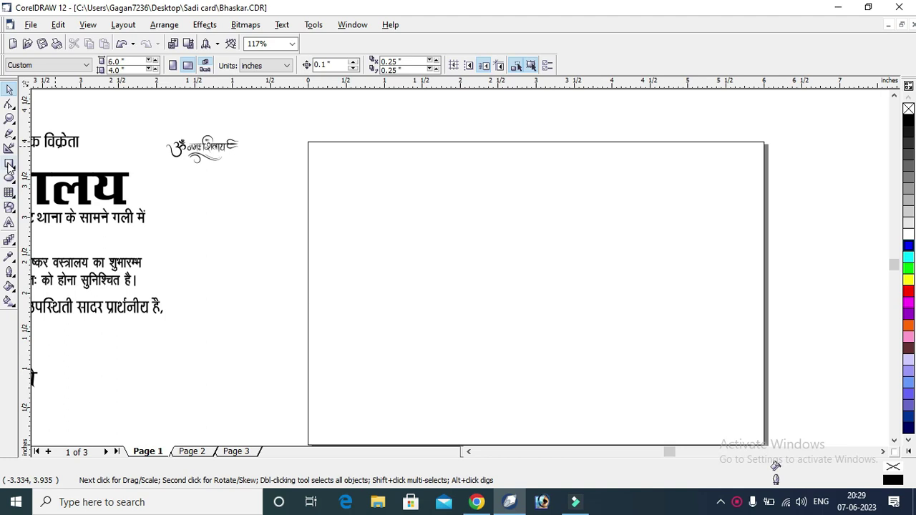
Add a one-step inside contour with a 0.1 inch offset to the page-sized 6 x 4 inch rectangle
left_click(463, 158)
key("Escape")
left_click(539, 197)
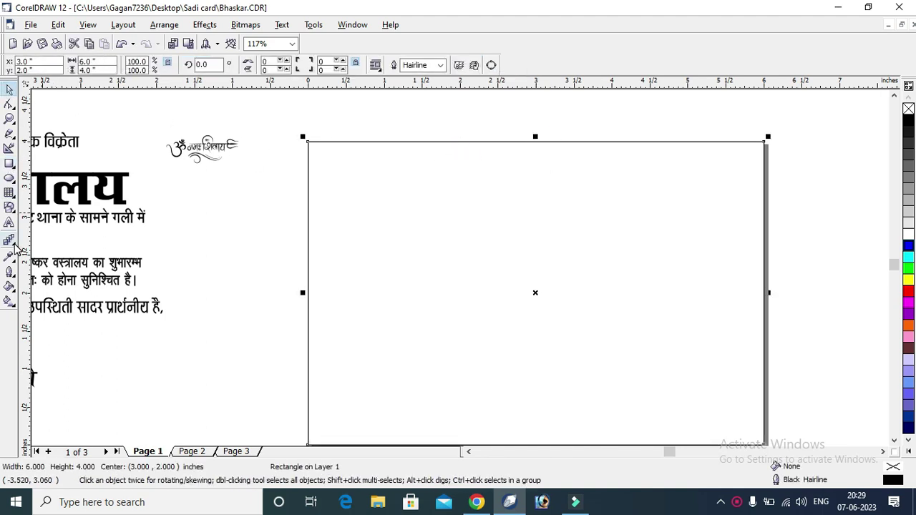
left_click(14, 245)
left_click(51, 248)
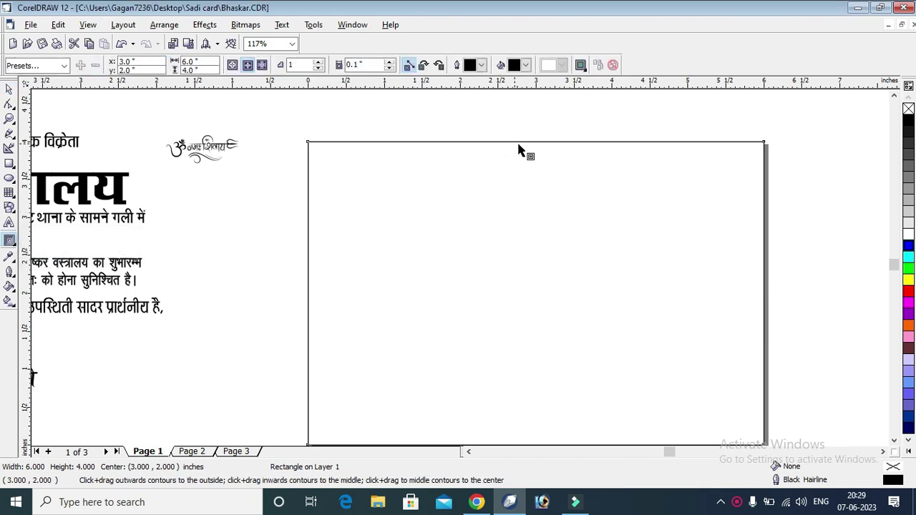
left_click_drag(535, 143, 533, 159)
Separate the contour from the page-sized rectangle so the inner frame becomes its own object
left_click(8, 89)
right_click(563, 166)
left_click(608, 186)
right_click(699, 163)
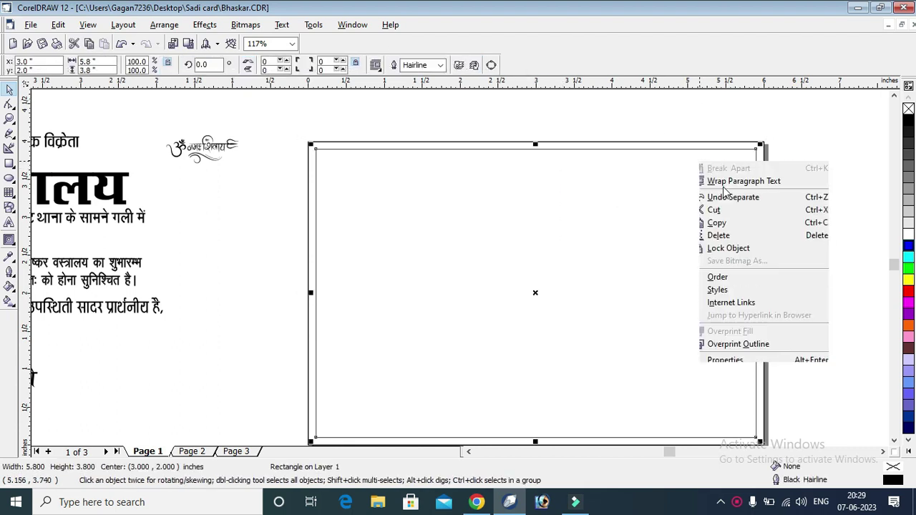
left_click(804, 106)
left_click(792, 145)
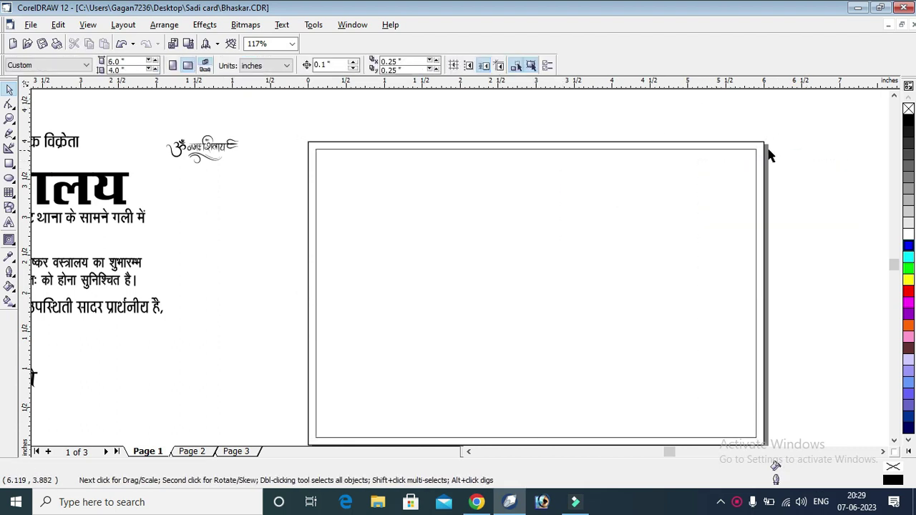
Fill the outer page-sized rectangle with orange
scroll(769, 156, "down", 1)
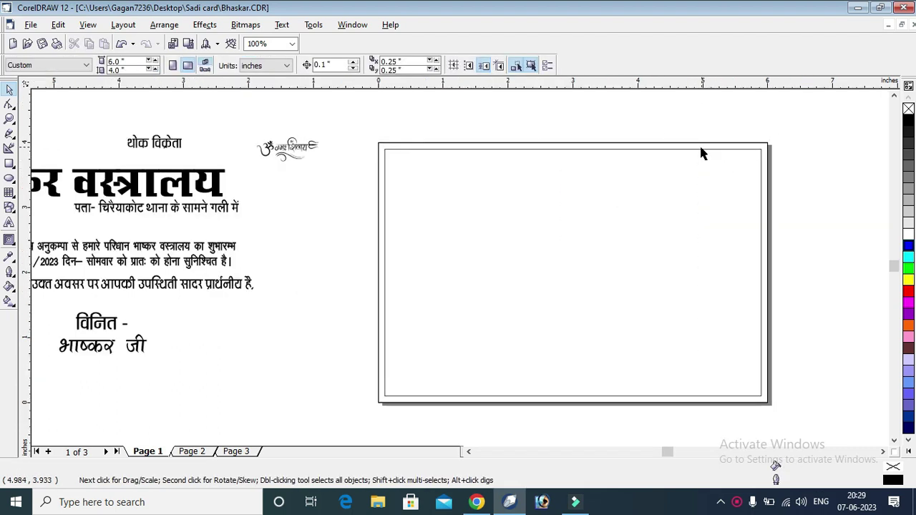
left_click(767, 147)
left_click(908, 326)
left_click(826, 178)
Give the inner rectangle a white fill and a white outline
key("Tab")
left_click(908, 234)
left_click(804, 188)
key("Tab")
right_click(908, 234)
left_click(826, 154)
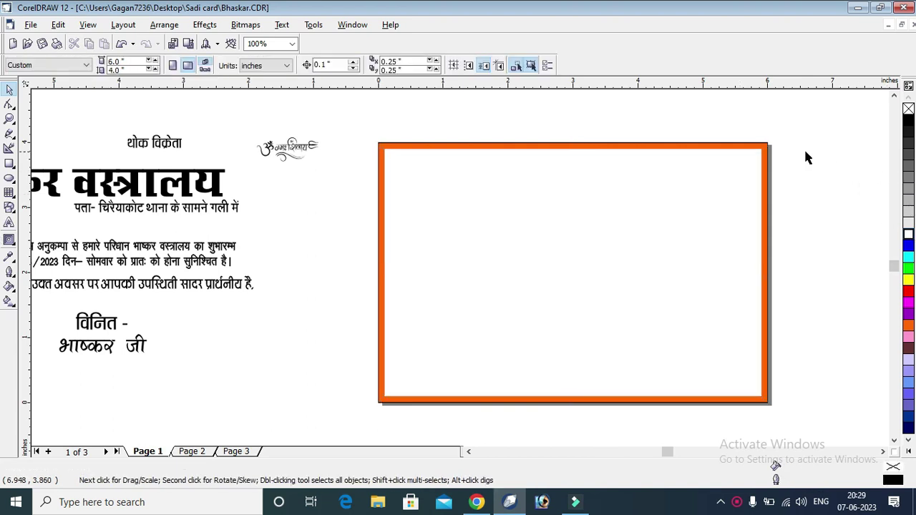
Move the curtain-and-garland bitmap onto the card and PowerClip it inside the white inner rectangle
scroll(761, 171, "down", 2)
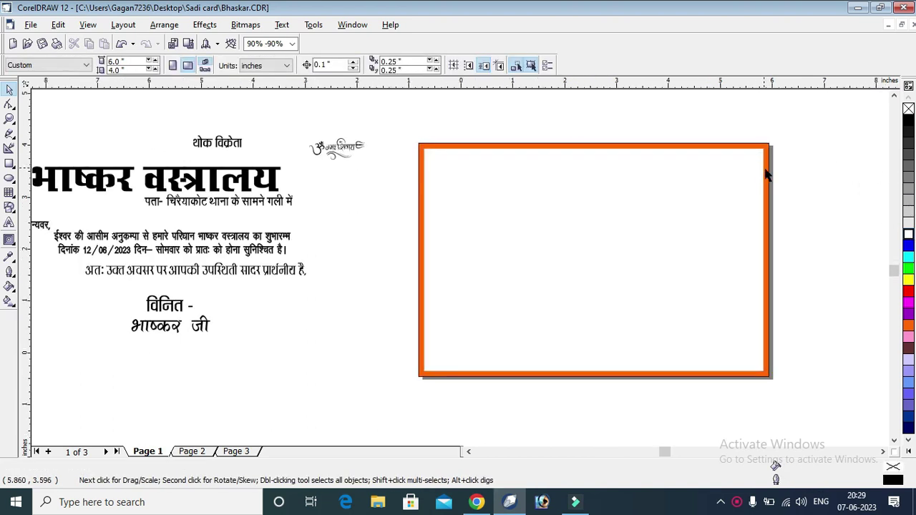
left_click(894, 96)
left_click(169, 133)
left_click_drag(170, 133, 685, 249)
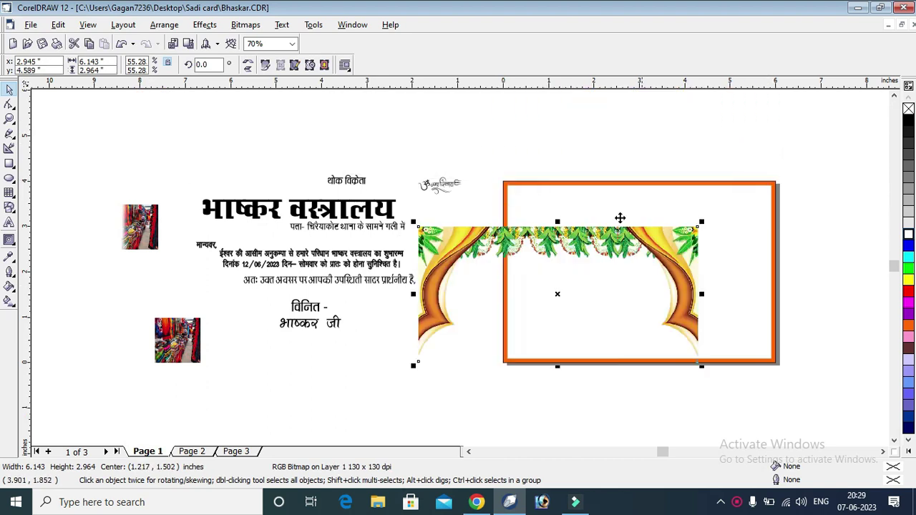
left_click(205, 25)
mouse_move(236, 176)
left_click(372, 180)
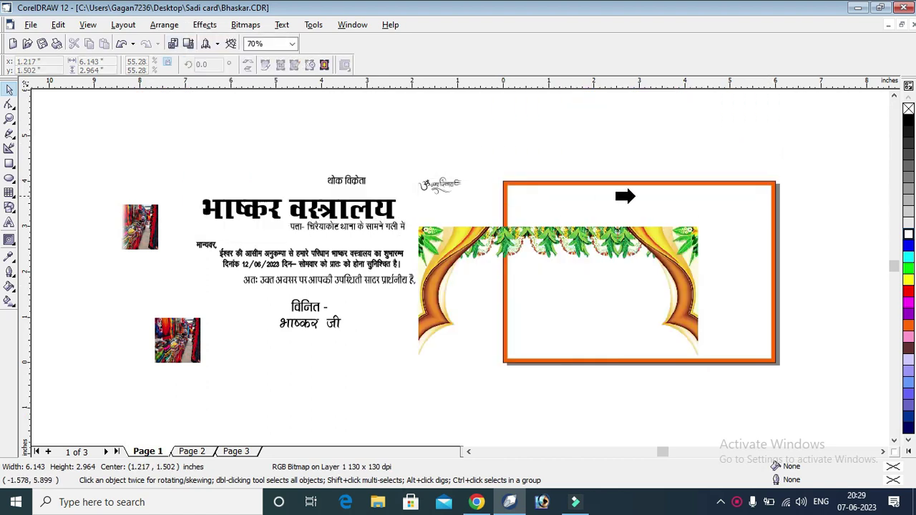
left_click(632, 197)
Edit the PowerClip contents and move the garland bitmap up close to the card's upper edge
right_click(640, 193)
left_click(651, 210)
left_click_drag(677, 222, 677, 207)
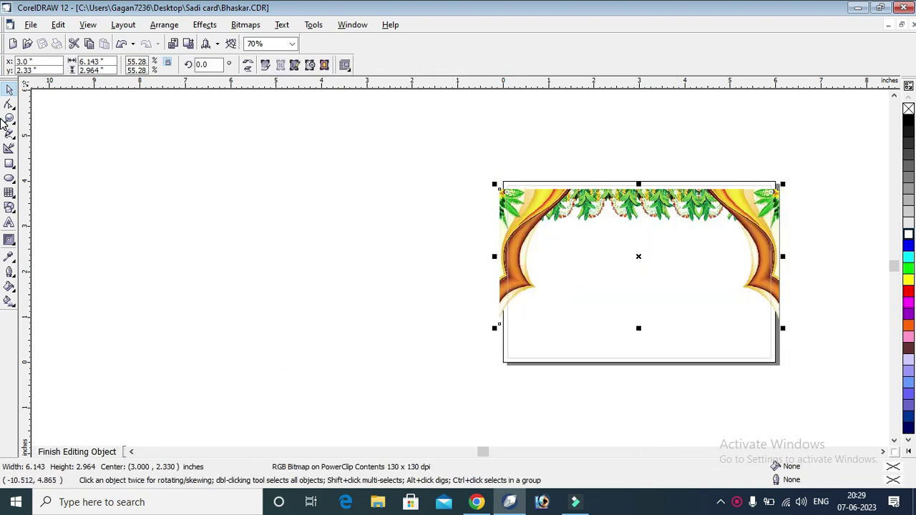
left_click(9, 119)
left_click_drag(422, 168, 812, 254)
left_click(9, 89)
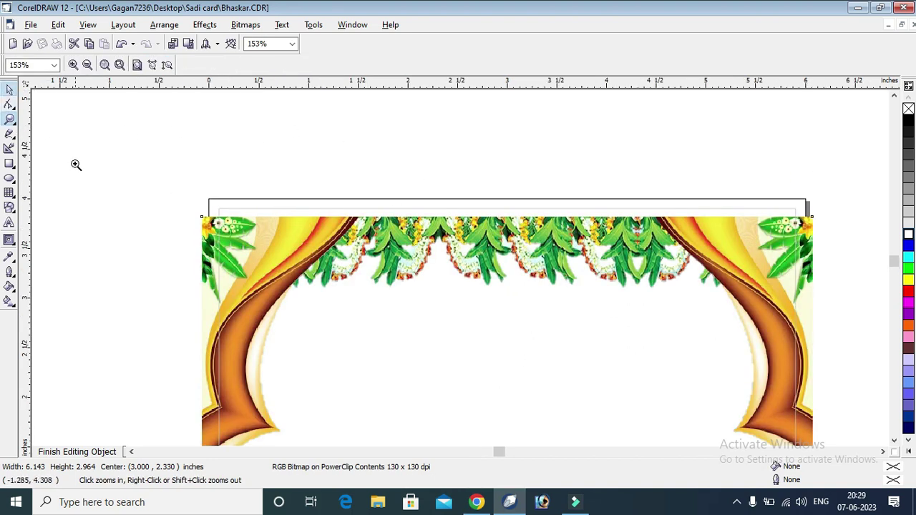
left_click(10, 104)
left_click(10, 90)
left_click_drag(436, 248, 436, 232)
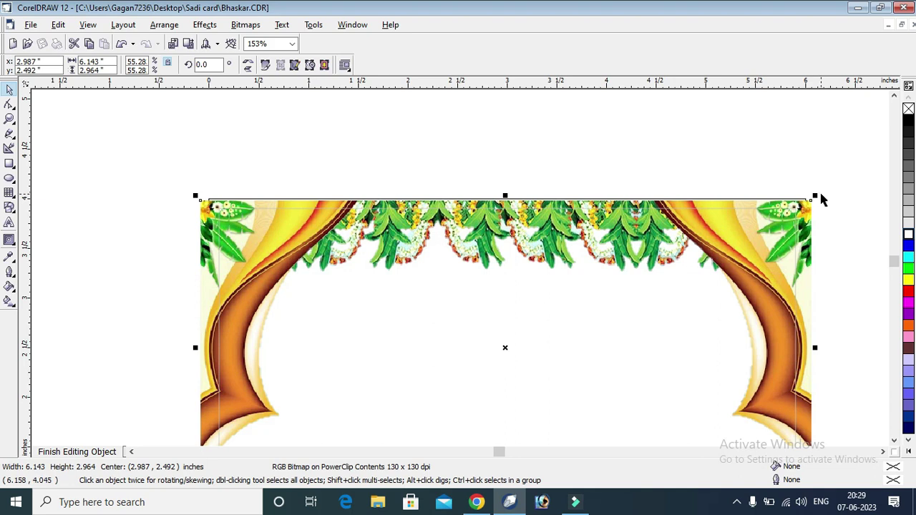
Scale the garland bitmap to about 5.83 x 2.81 inches, fit it to the inner frame's top corners, and finish editing the PowerClip
left_click_drag(814, 196, 804, 210)
left_click_drag(758, 240, 793, 224)
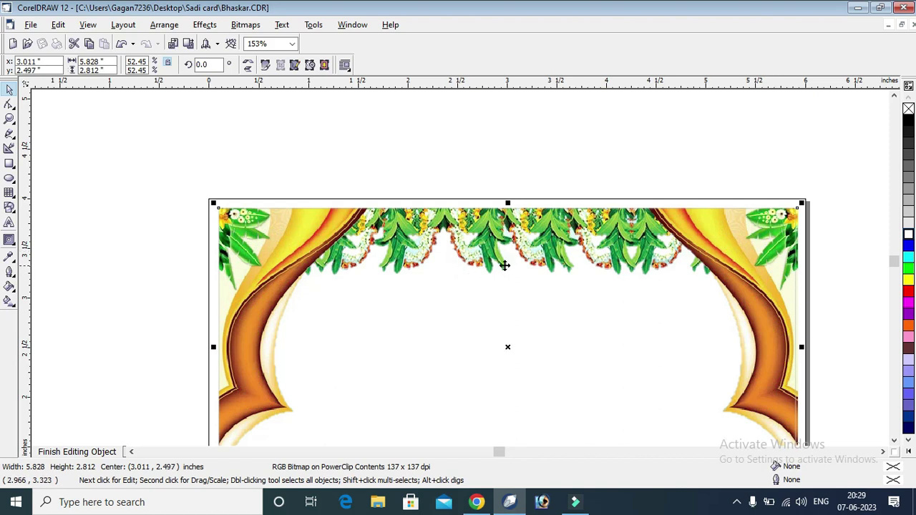
left_click(75, 451)
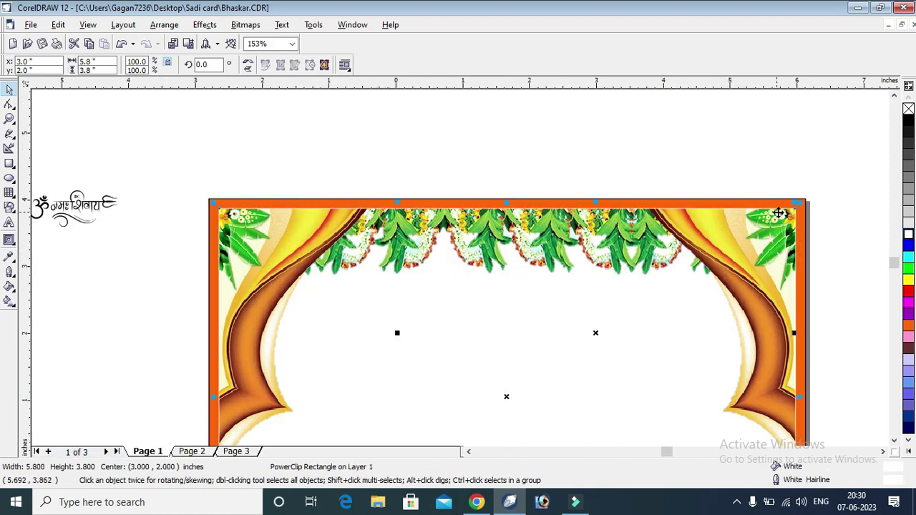
left_click(507, 141)
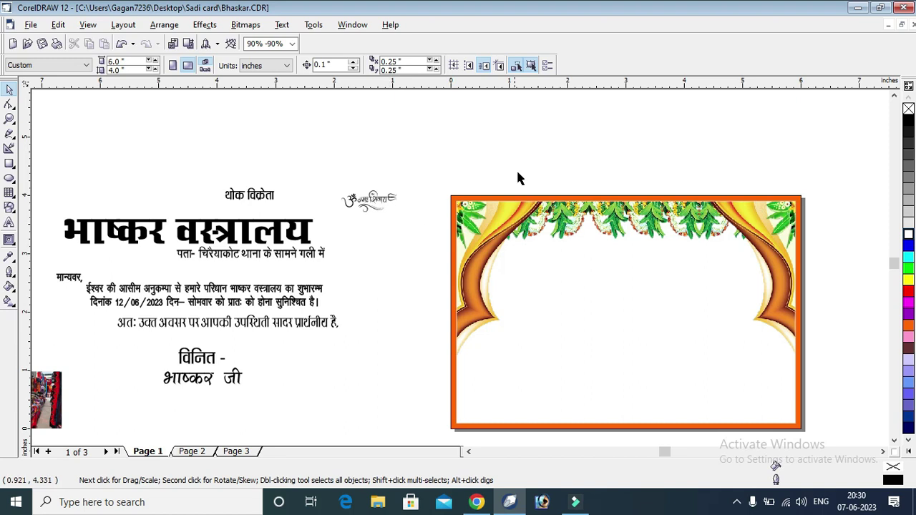
Move the heading भाष्कर वस्त्रालय onto the card, centred below the garland
left_click(250, 232)
left_click_drag(147, 250, 570, 266)
left_click_drag(491, 265, 508, 265)
left_click_drag(657, 264, 659, 276)
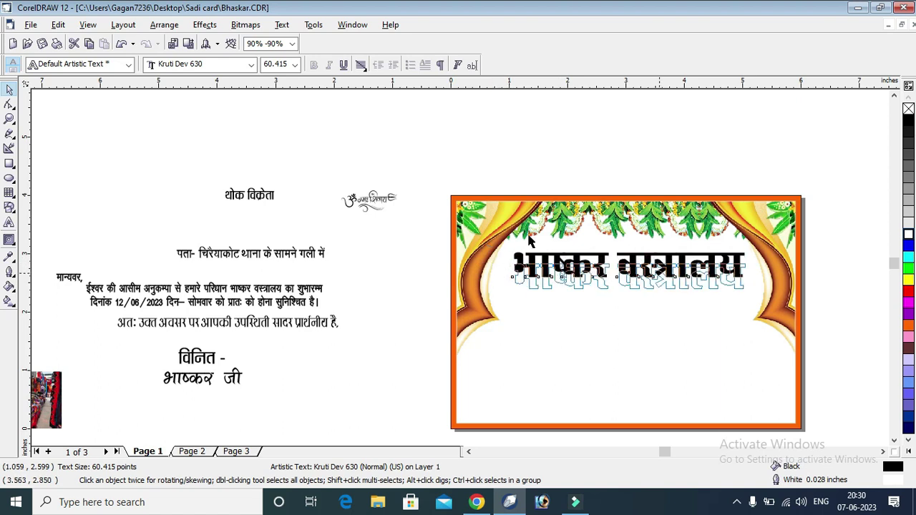
Place the ॐ नमः शिवाय artwork on the card between the garland and the heading
left_click(336, 184)
left_click(366, 201)
left_click_drag(366, 200, 637, 252)
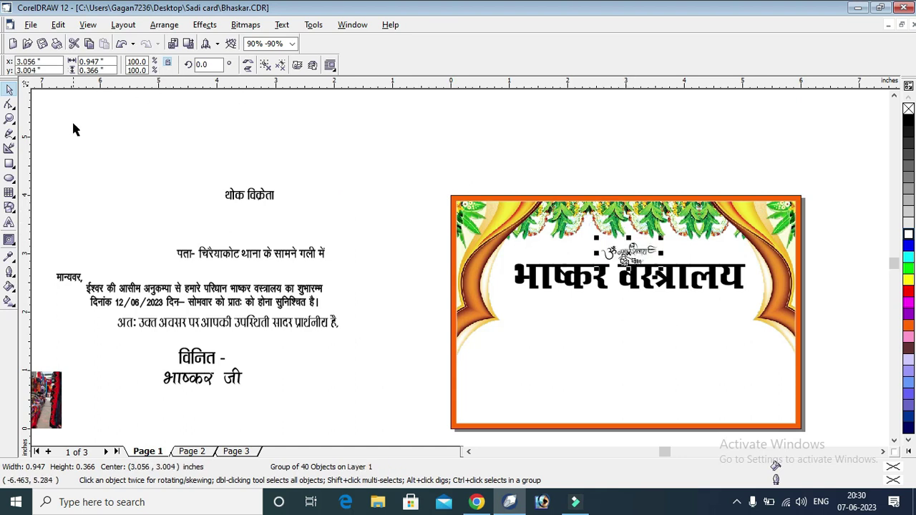
Lower the heading slightly and shift the ॐ नमः शिवाय artwork up and left to even out the spacing
left_click(9, 119)
left_click_drag(472, 228, 903, 292)
left_click_drag(148, 209, 517, 311)
left_click(9, 88)
left_click_drag(449, 315, 449, 345)
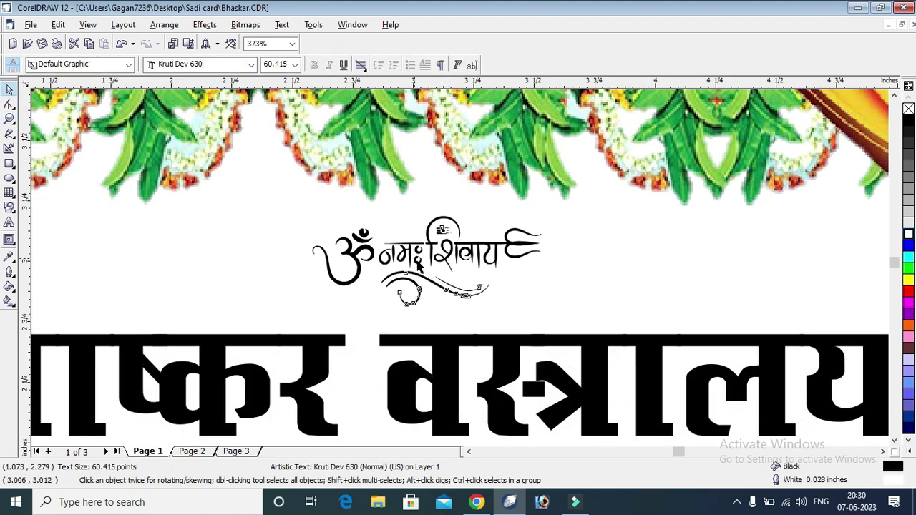
left_click(417, 263)
left_click_drag(417, 264, 406, 255)
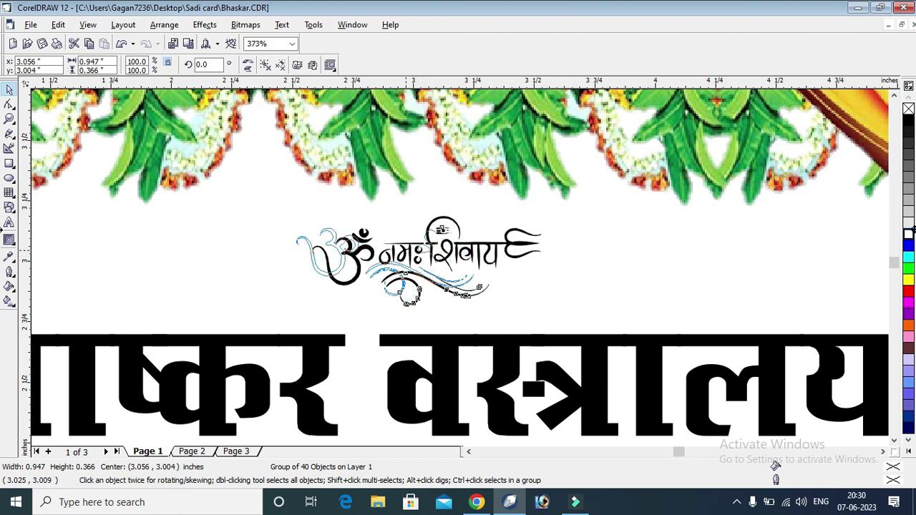
Try a red fill on the whole ॐ नमः शिवाय group and undo it
left_click(908, 292)
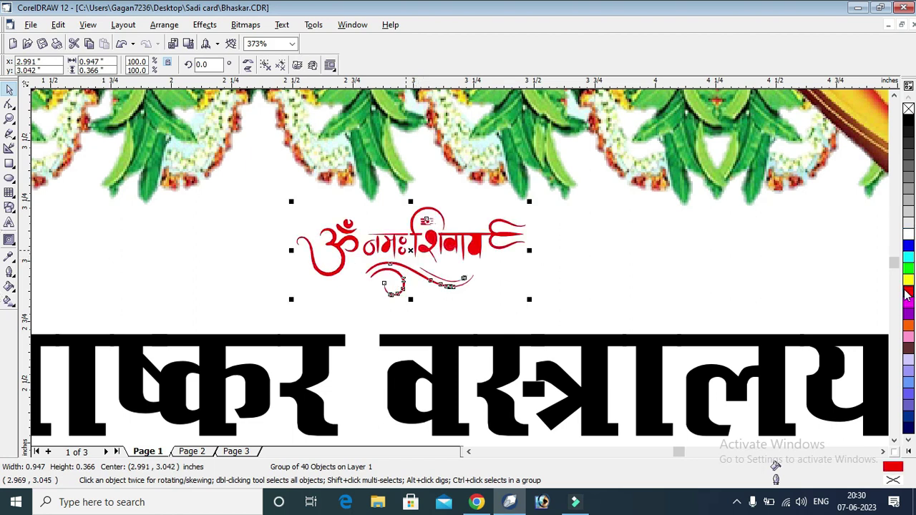
key("ctrl+z")
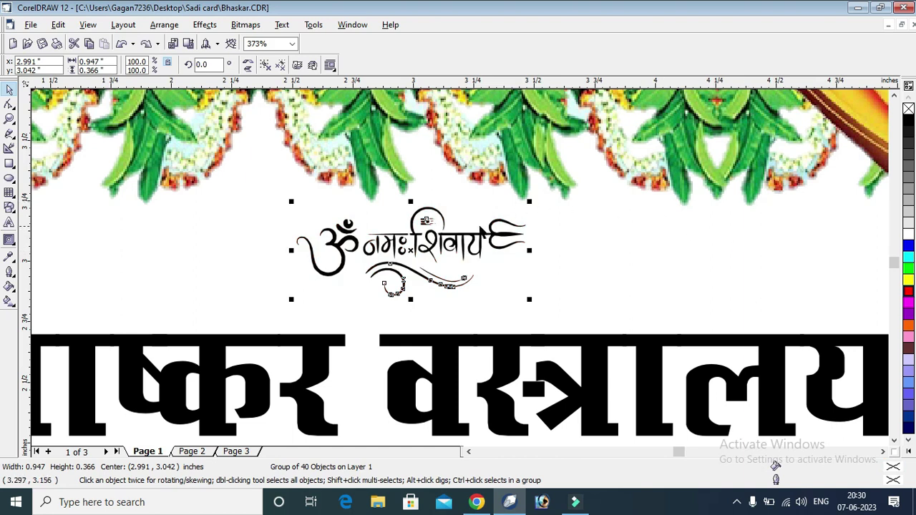
Ungroup the ॐ नमः शिवाय artwork and fill the curve with वाय and the trident red
right_click(478, 239)
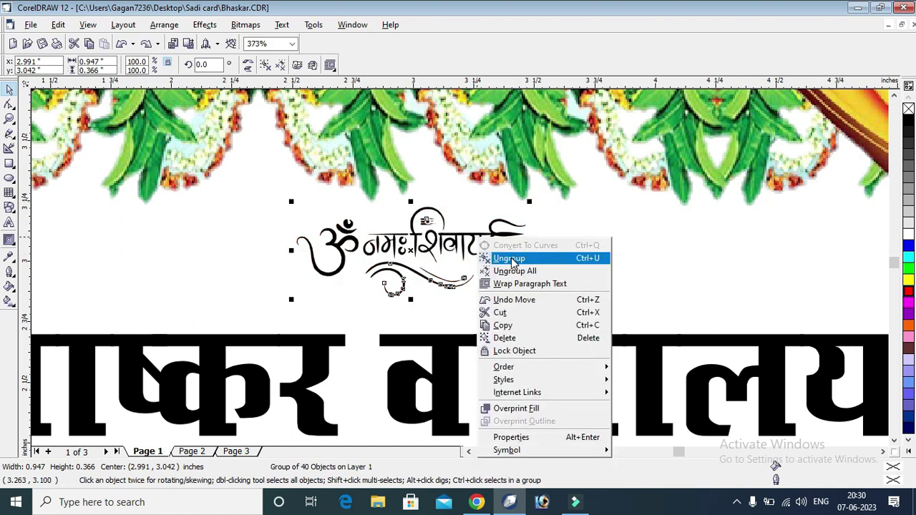
left_click(511, 262)
left_click(514, 241)
left_click(510, 242)
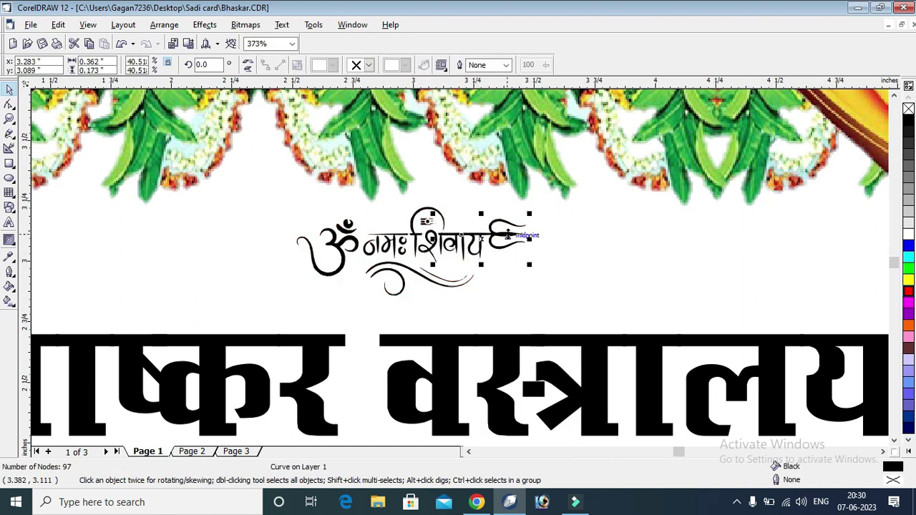
left_click(906, 293)
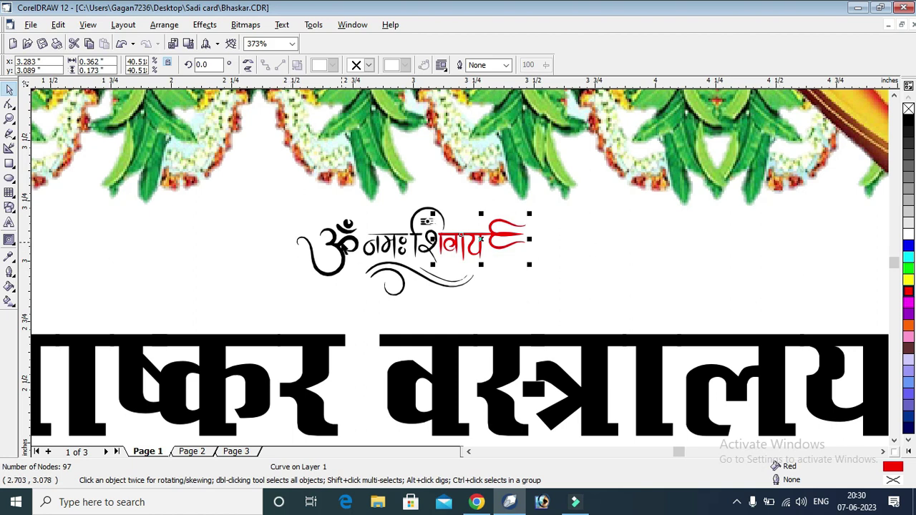
Fill the ॐ symbol and the crescent above it red
left_click(341, 247)
left_click(907, 291)
left_click_drag(323, 184, 384, 229)
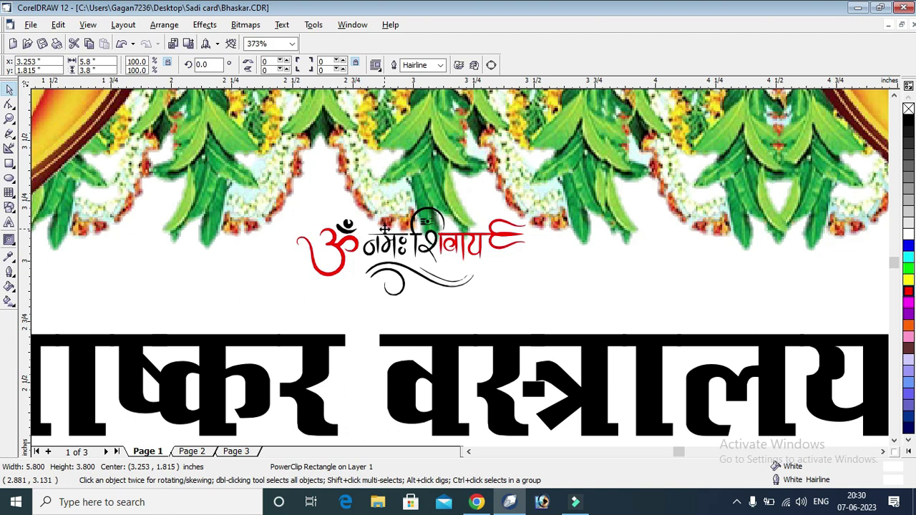
left_click(348, 229)
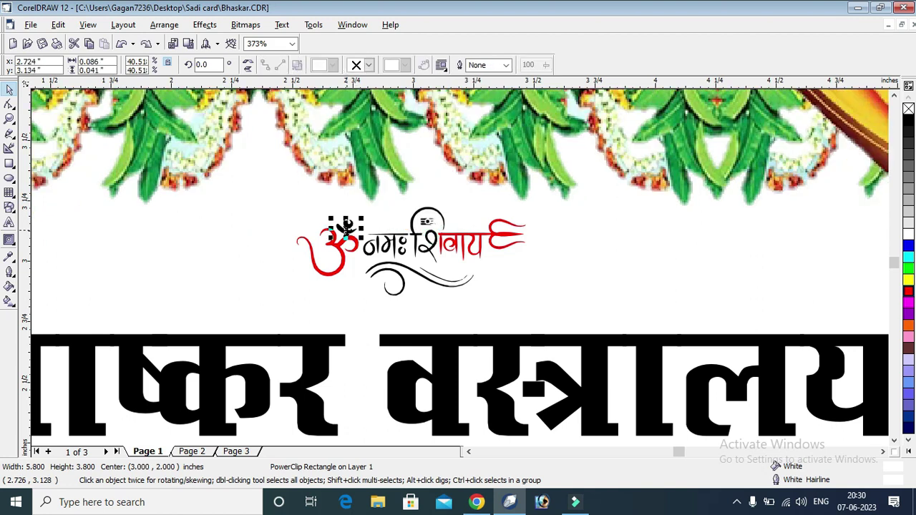
left_click(908, 292)
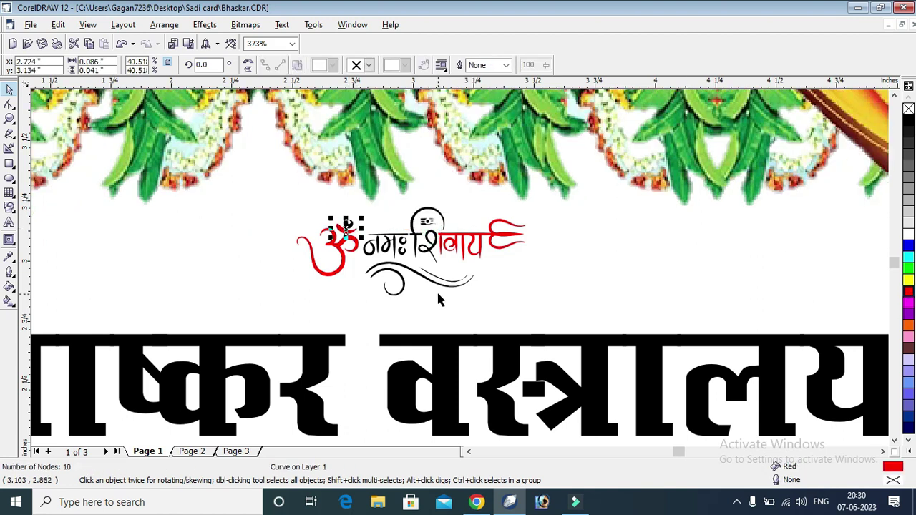
Fill the swirl group beneath the lettering and the dot above the ॐ red
left_click(392, 268)
left_click(390, 279)
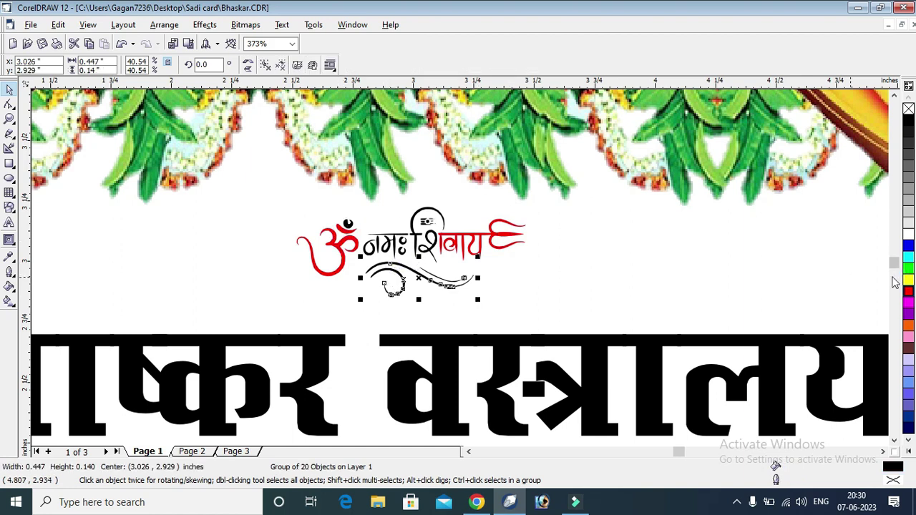
left_click(907, 291)
left_click(347, 226)
left_click(907, 291)
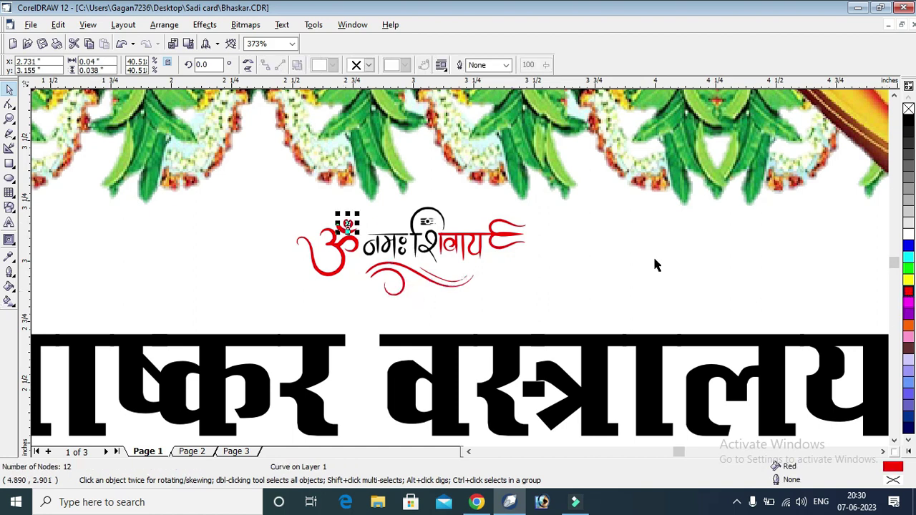
Try a red fill on two selected pieces of the word नमः and undo it
left_click(375, 246)
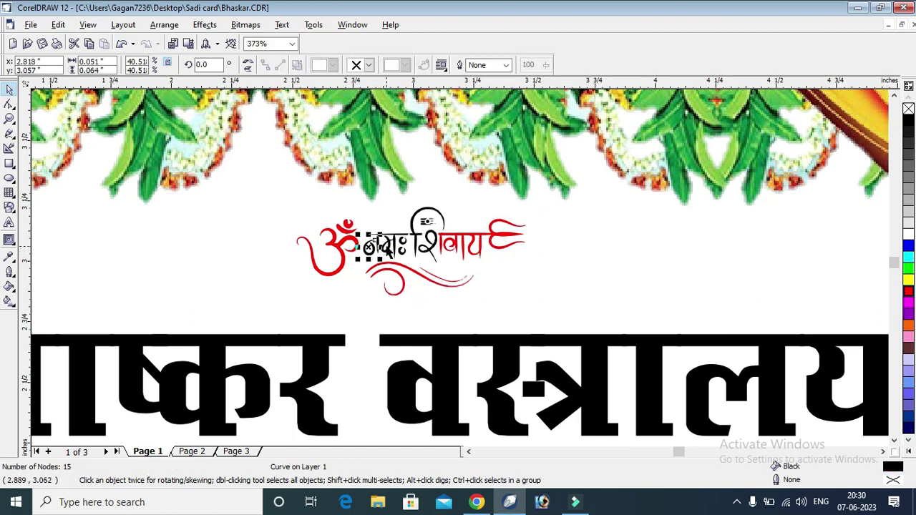
left_click(387, 249, "shift")
left_click(905, 291)
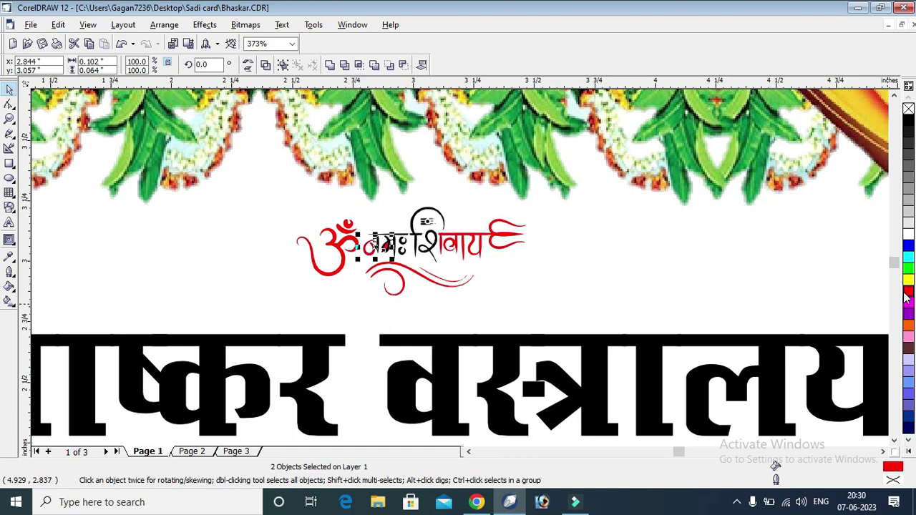
key("ctrl+z")
Select the म curve with its headline in the word नमः and fill it red
left_click(479, 243)
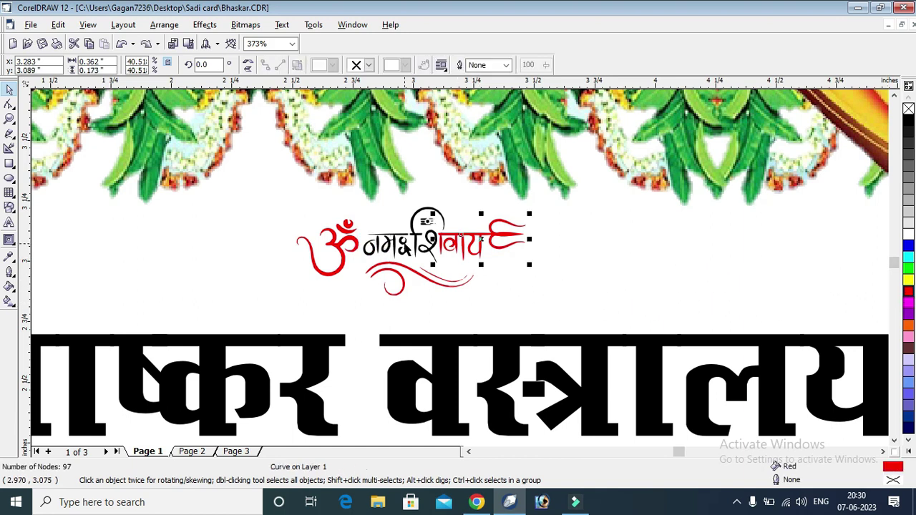
left_click(394, 245)
left_click(379, 244, "shift")
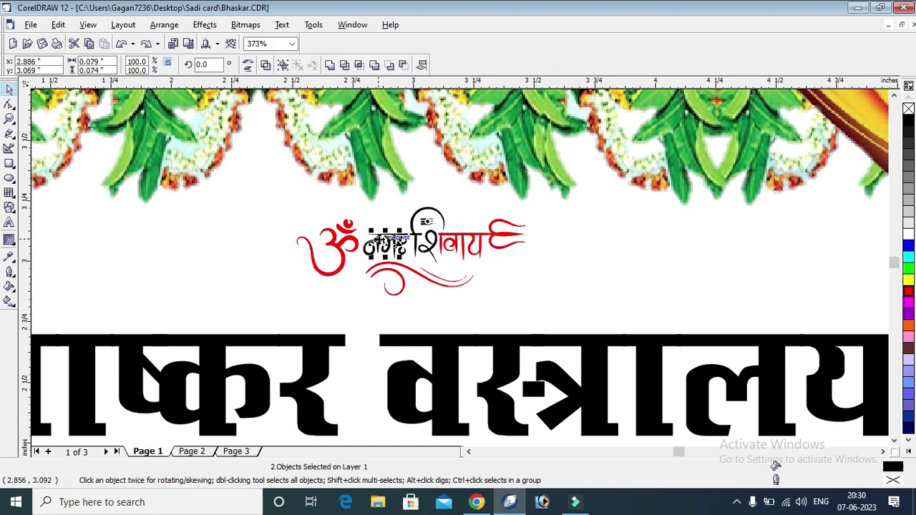
left_click(560, 237)
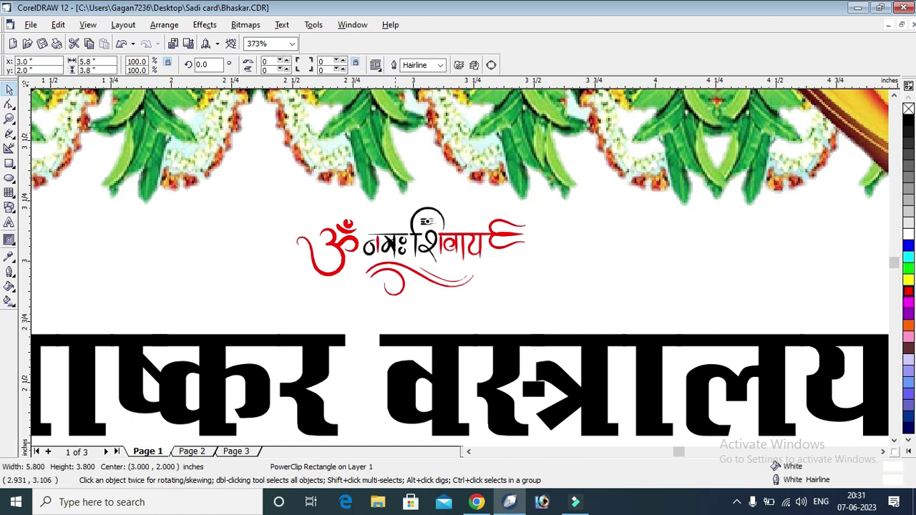
left_click(391, 245)
left_click(909, 292)
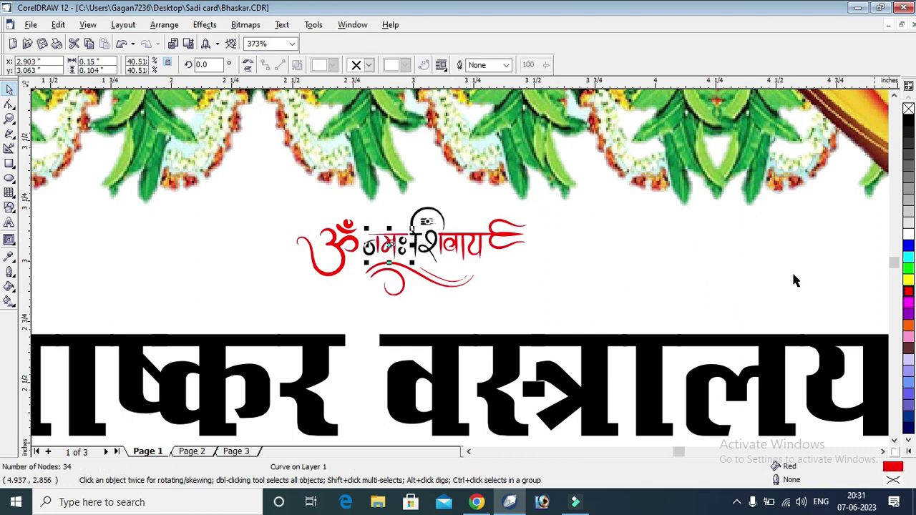
Fill the black loop of the न in the word नमः red
left_click(381, 246)
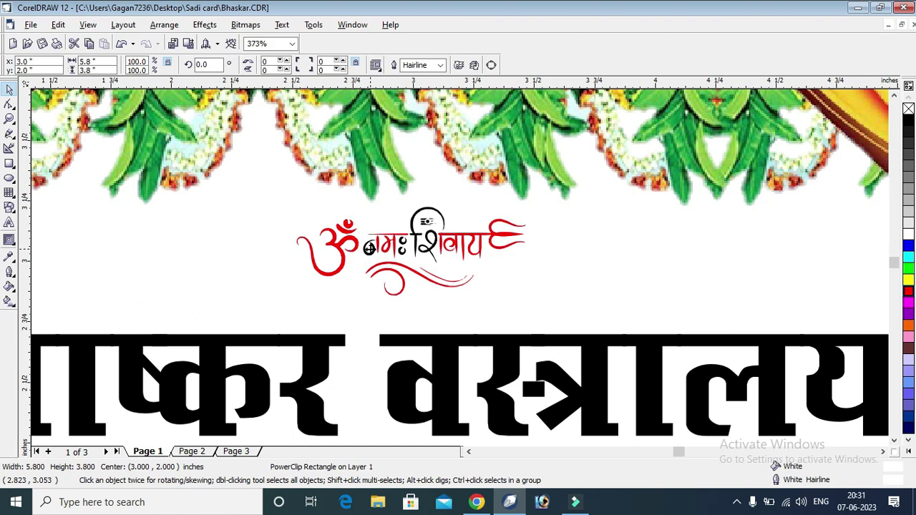
left_click(369, 248)
left_click(909, 293)
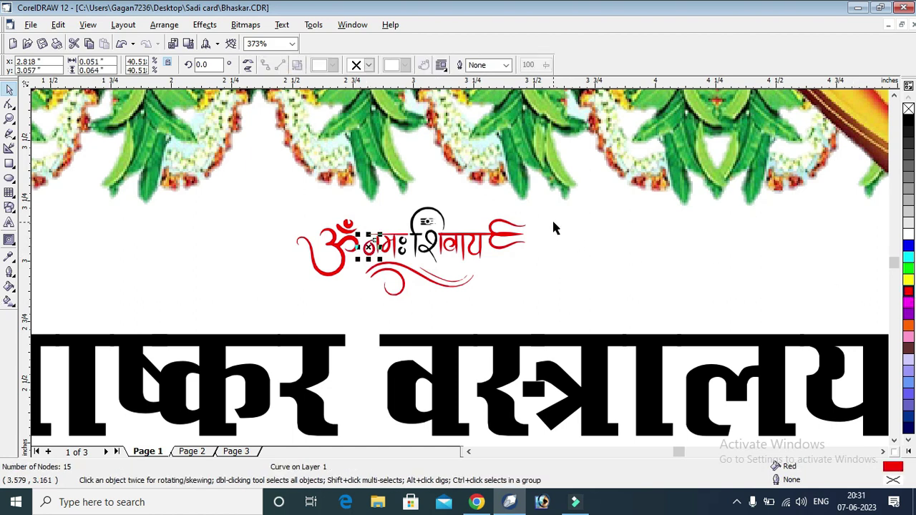
Fill the ि stroke with its arch and the श curve in the word शिवाय red
left_click(423, 243)
left_click(417, 255)
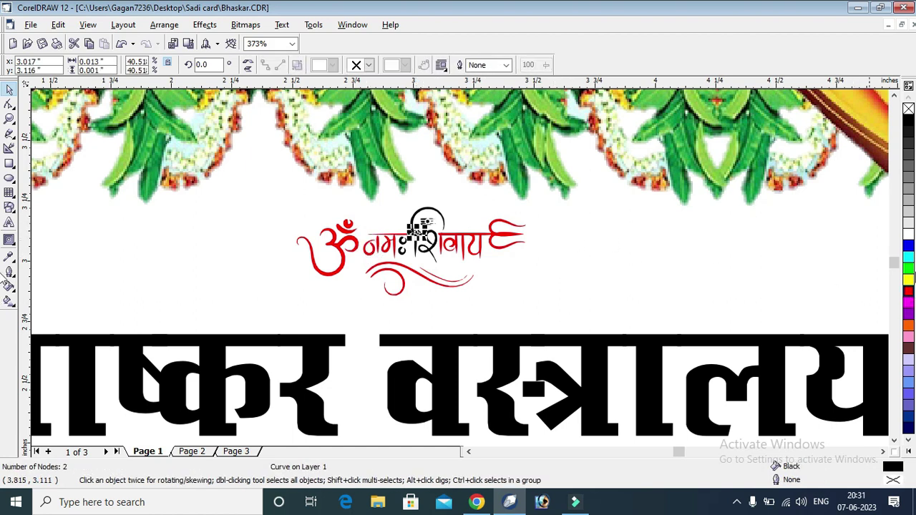
left_click(426, 213)
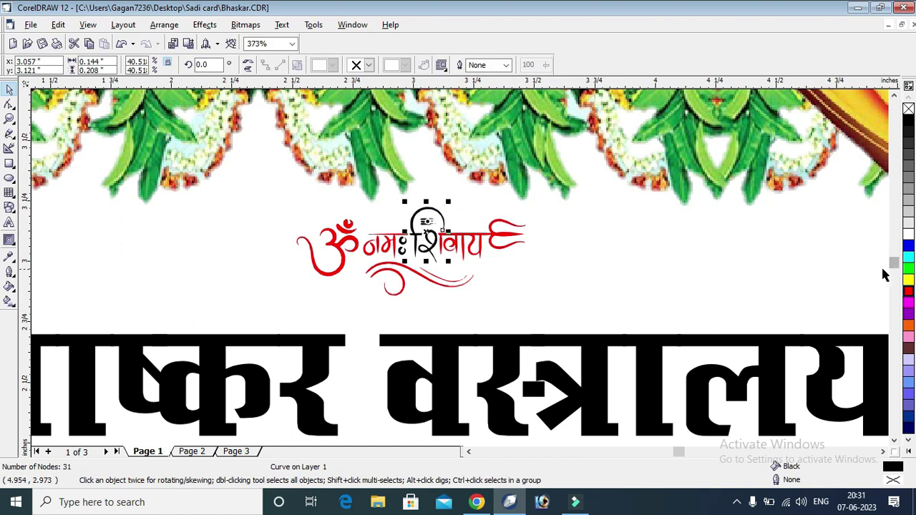
left_click(908, 293)
left_click(414, 204)
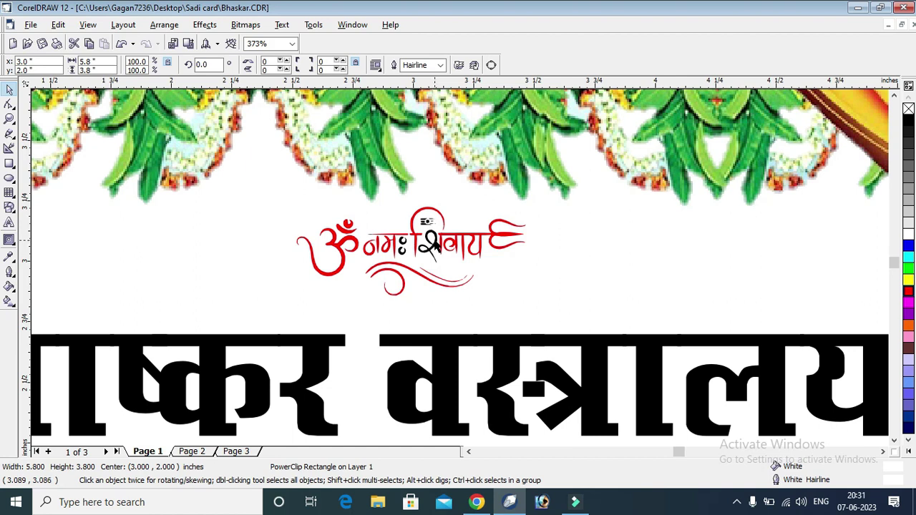
left_click(433, 242)
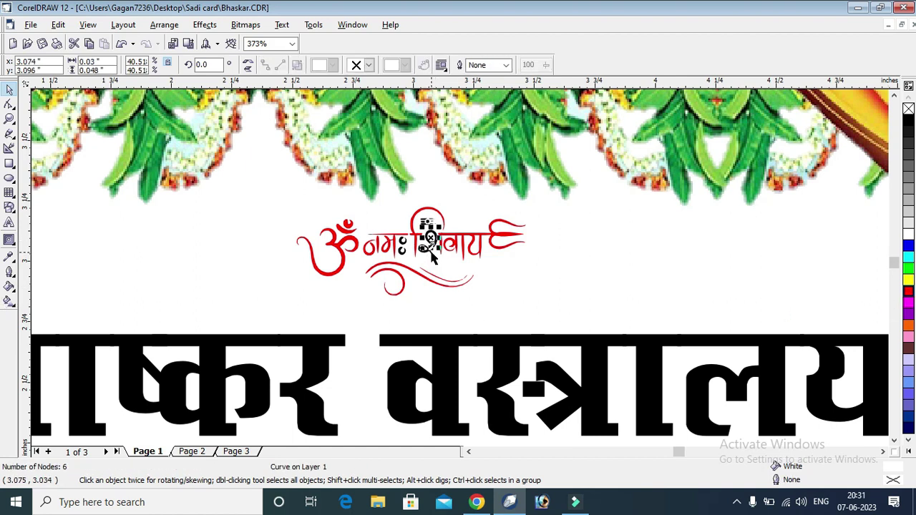
left_click(432, 257)
left_click(908, 290)
Fill both visarga dots at the end of the word नमः red
left_click(403, 251)
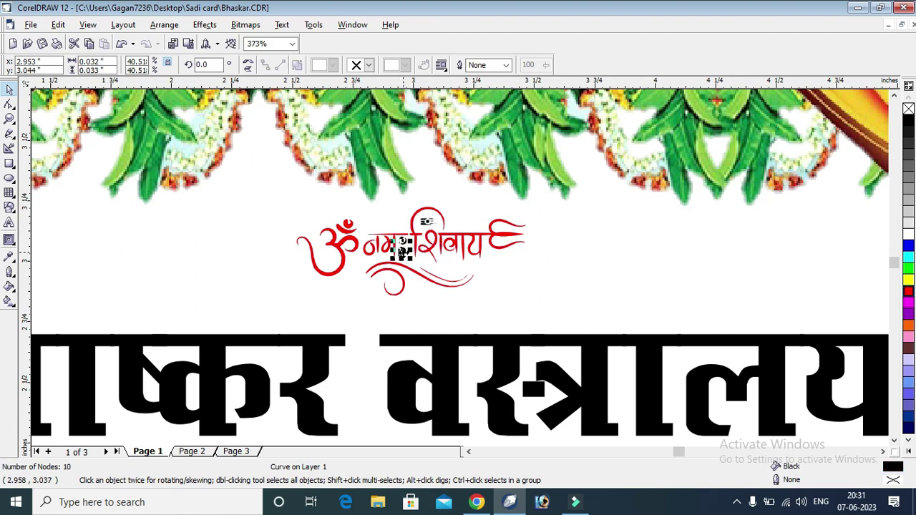
left_click(908, 289)
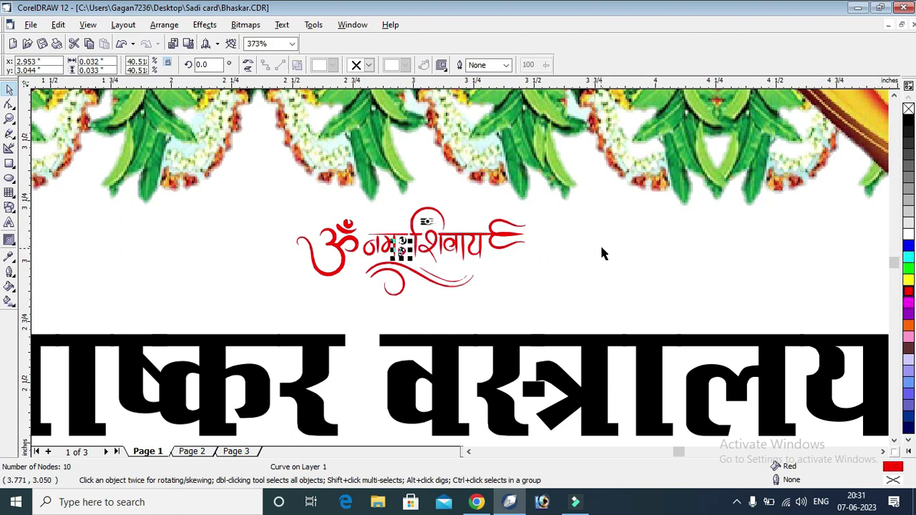
left_click(413, 252)
left_click(401, 244)
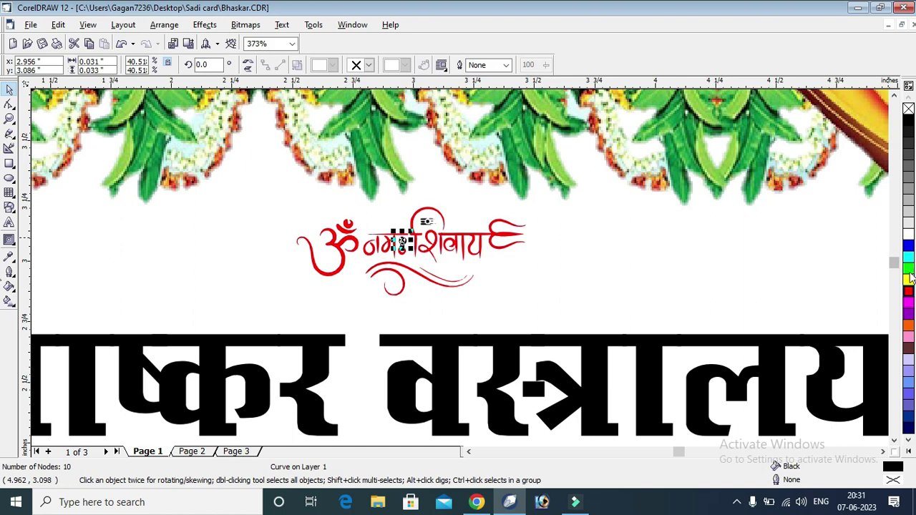
left_click(725, 214)
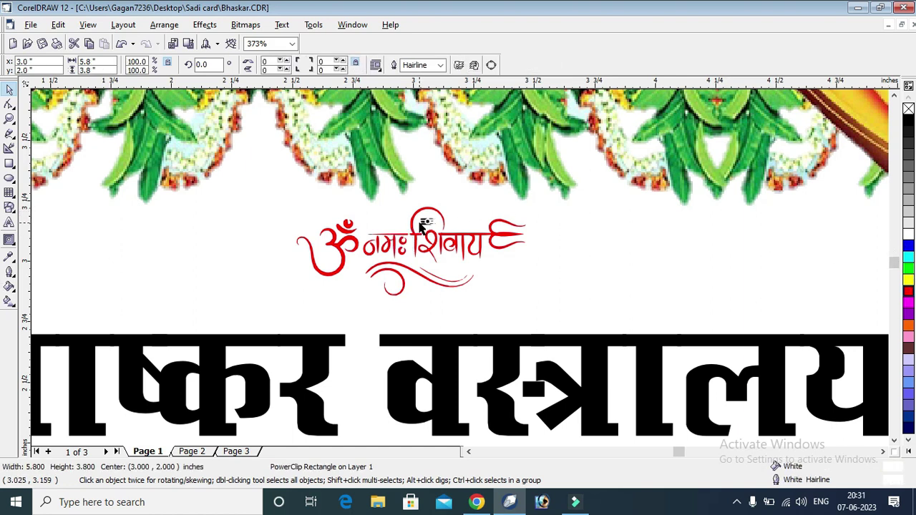
Fill two tiny pieces of the striped emblem inside the arch above शि red
left_click(424, 225)
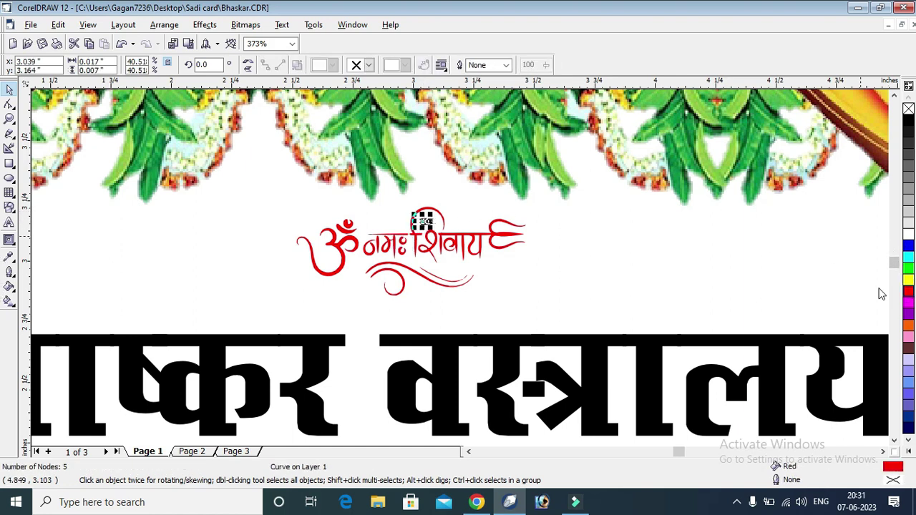
left_click(908, 293)
left_click(487, 212)
left_click(424, 223)
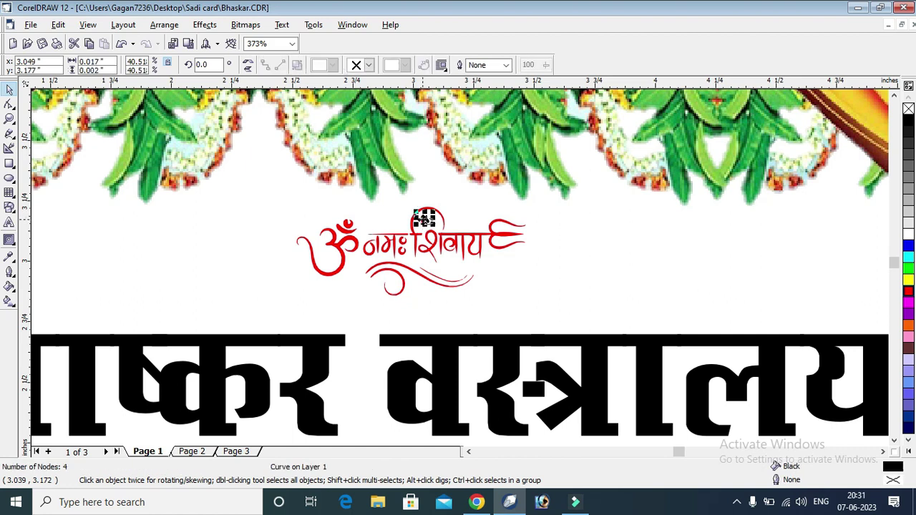
left_click(908, 290)
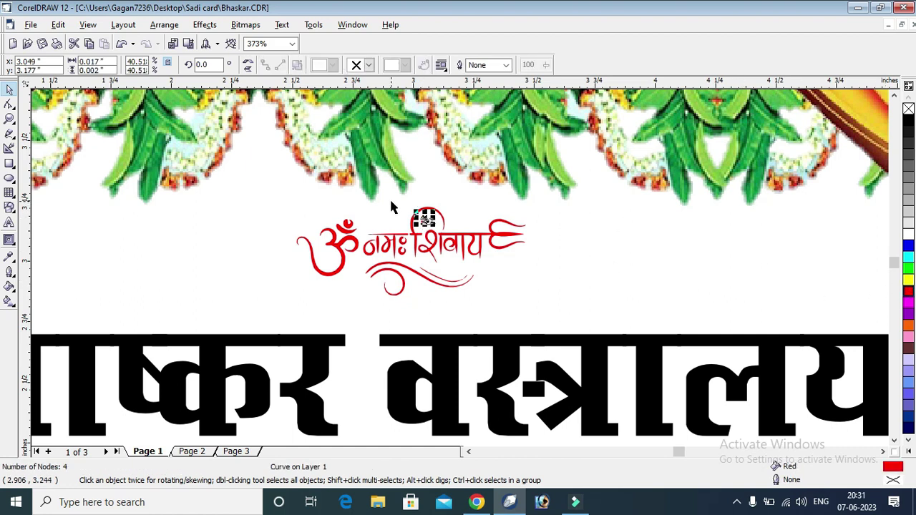
Fill the emblem's upper black stripe pieces on both sides of the central dot red
left_click(203, 177)
left_click(8, 119)
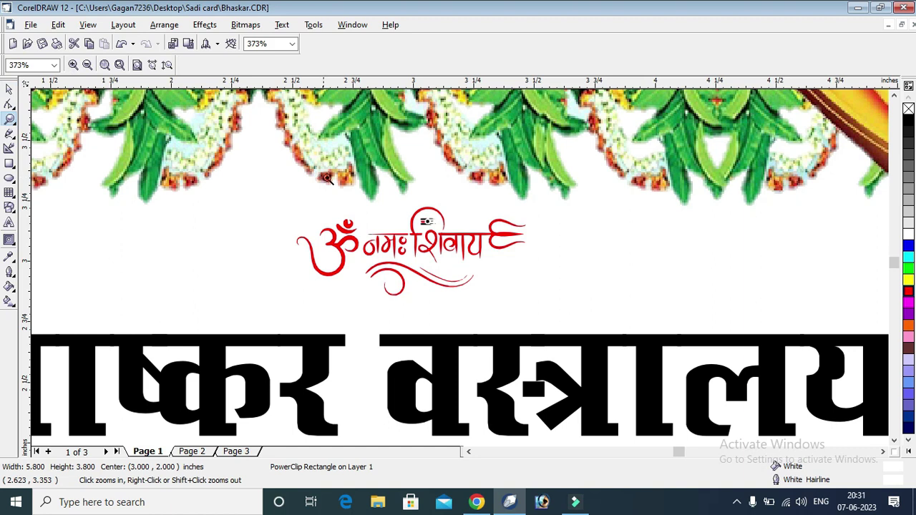
left_click_drag(390, 203, 511, 246)
left_click_drag(188, 153, 600, 337)
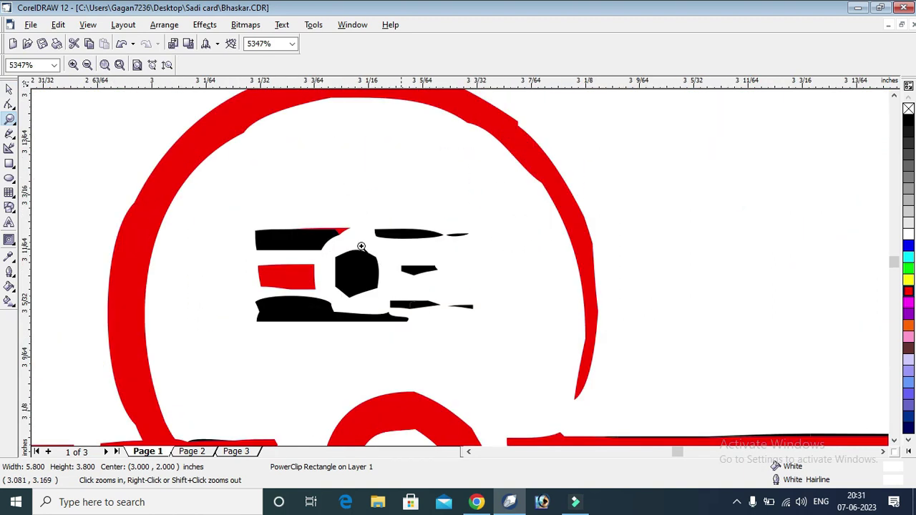
left_click(9, 89)
left_click(326, 243)
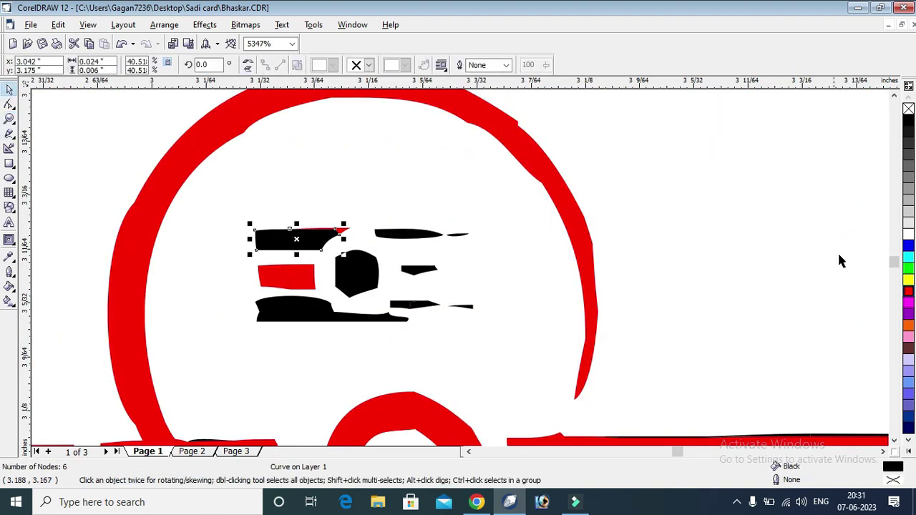
left_click(907, 295)
left_click(428, 235)
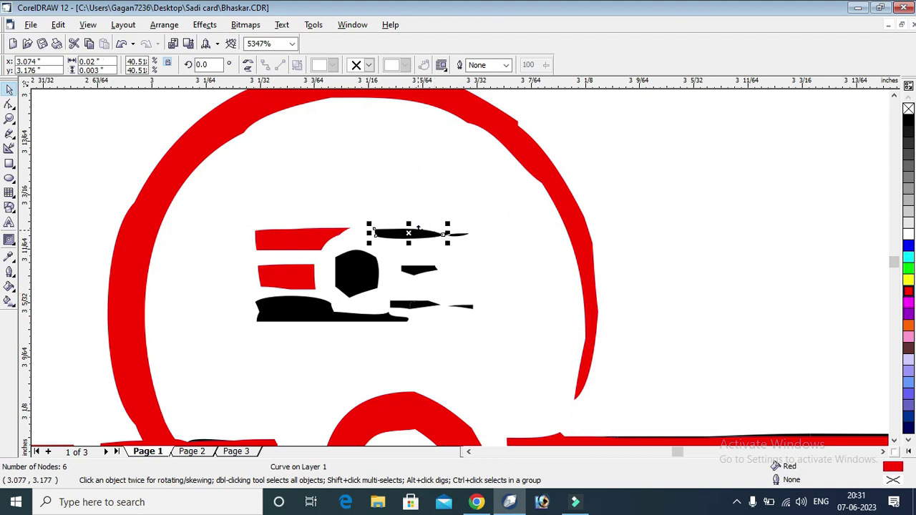
left_click(909, 292)
Give the inner shape of the emblem's central dot a red fill and outline, and fill the long lower stripe red
key("Tab")
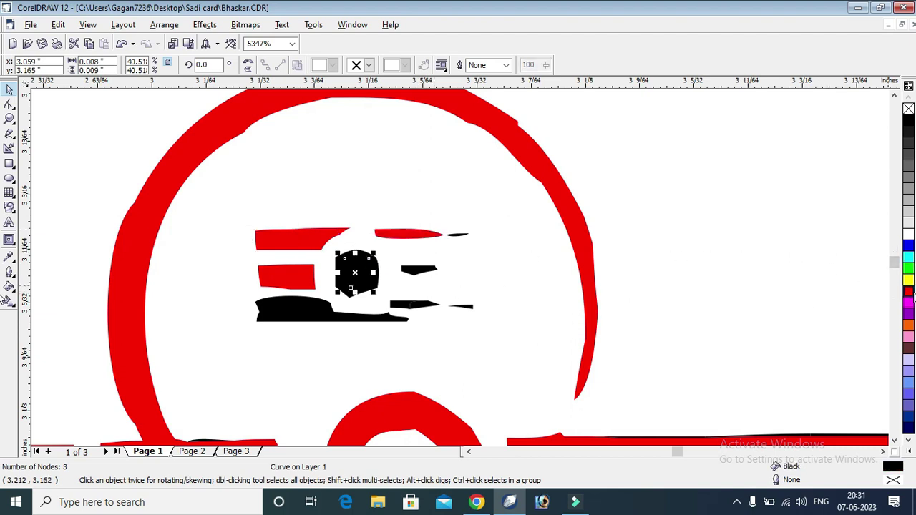
left_click(909, 292)
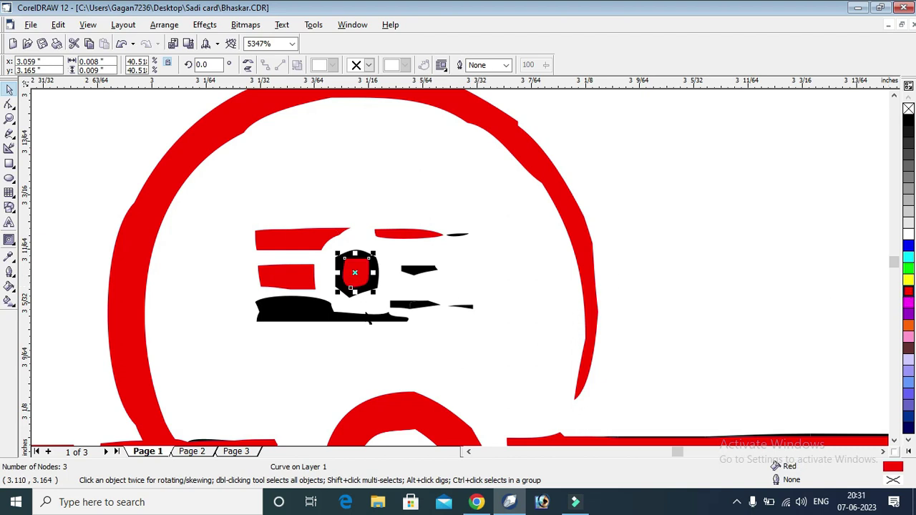
right_click(908, 292)
key("Tab")
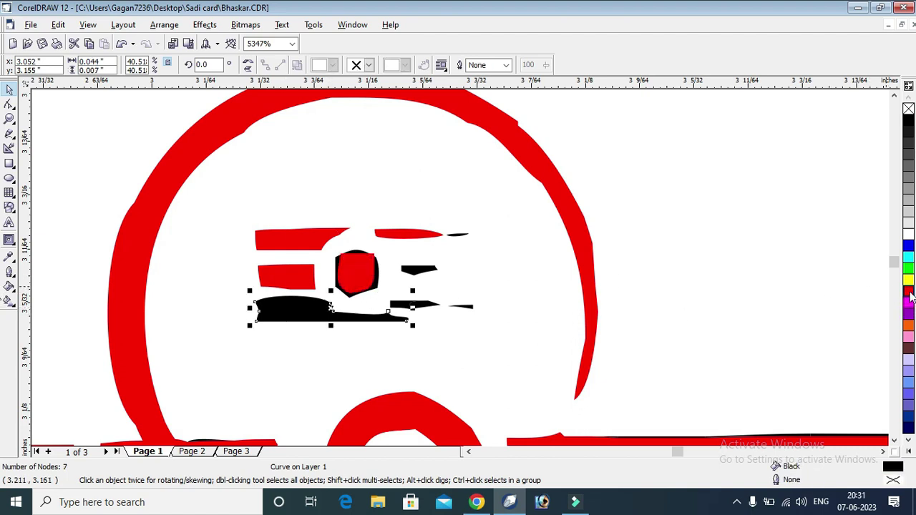
left_click(909, 292)
right_click(909, 292)
key("Tab")
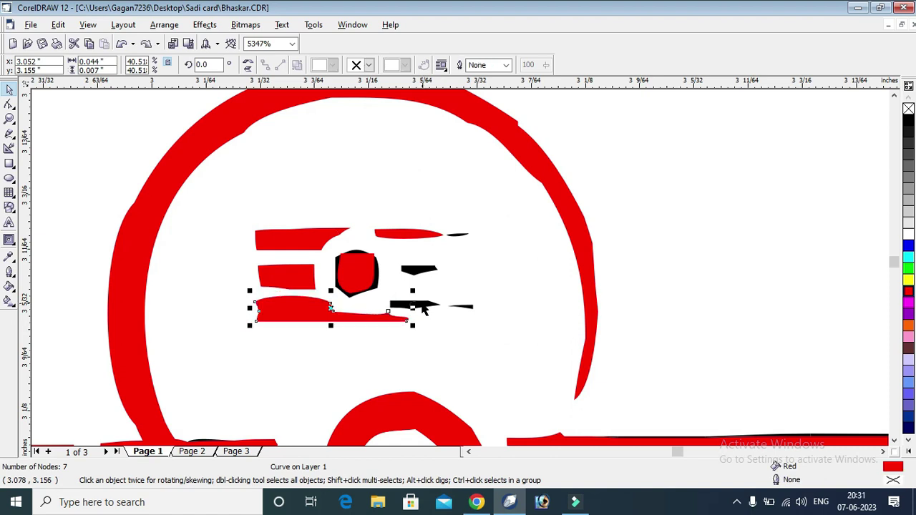
scroll(493, 228, "down", 10)
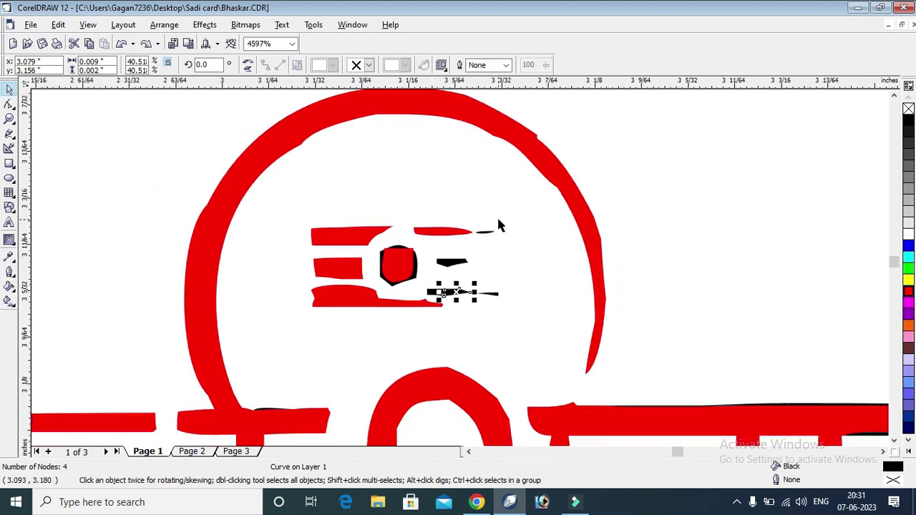
Select all pieces of the ॐ नमः शिवाय artwork and group them
left_click(466, 166)
left_click_drag(460, 178, 537, 224)
key("ctrl+z")
left_click_drag(420, 160, 595, 245)
key("ctrl+g")
left_click(568, 119)
Apply a radial fountain fill to the card's inner background rectangle
left_click(9, 118)
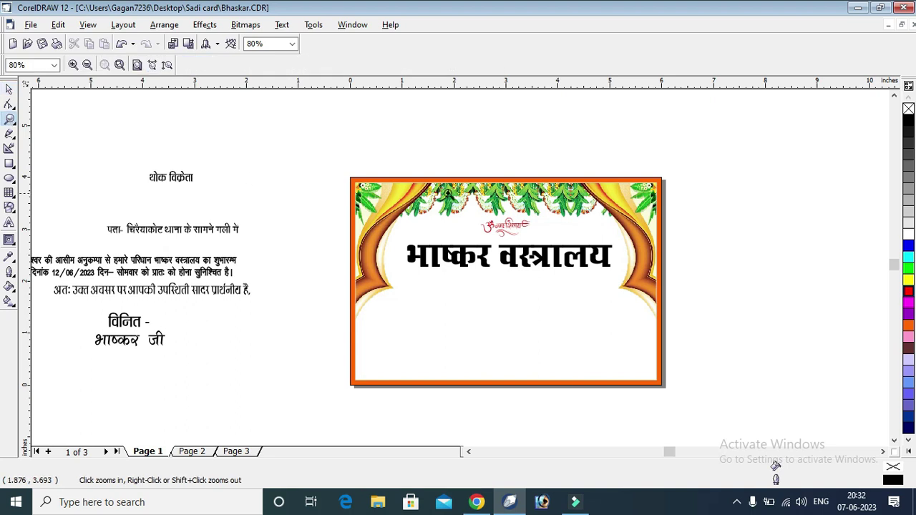
left_click_drag(328, 168, 698, 386)
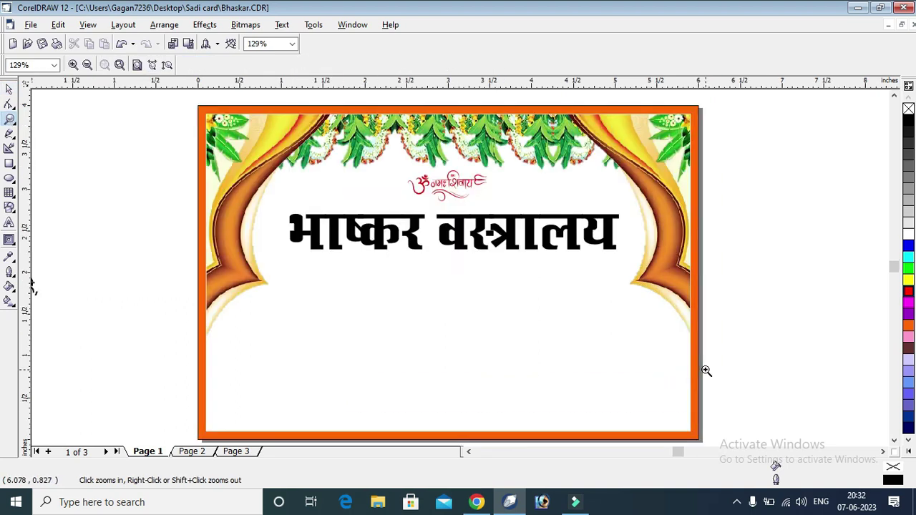
left_click(9, 89)
left_click(510, 287)
left_click(10, 301)
left_click_drag(540, 205, 501, 378)
left_click(58, 65)
left_click(37, 103)
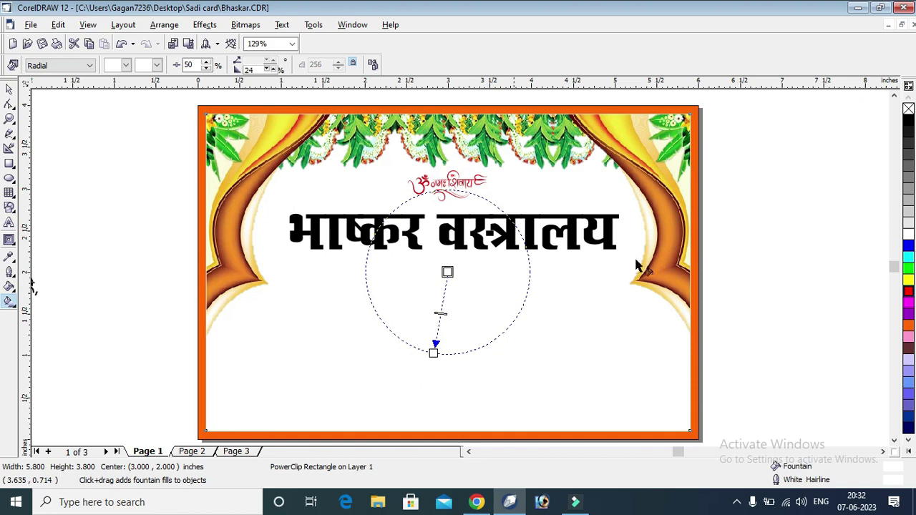
Colour the background gradient white at the centre and yellow at the edge, and extend its radius past the card's lower border
left_click(907, 280)
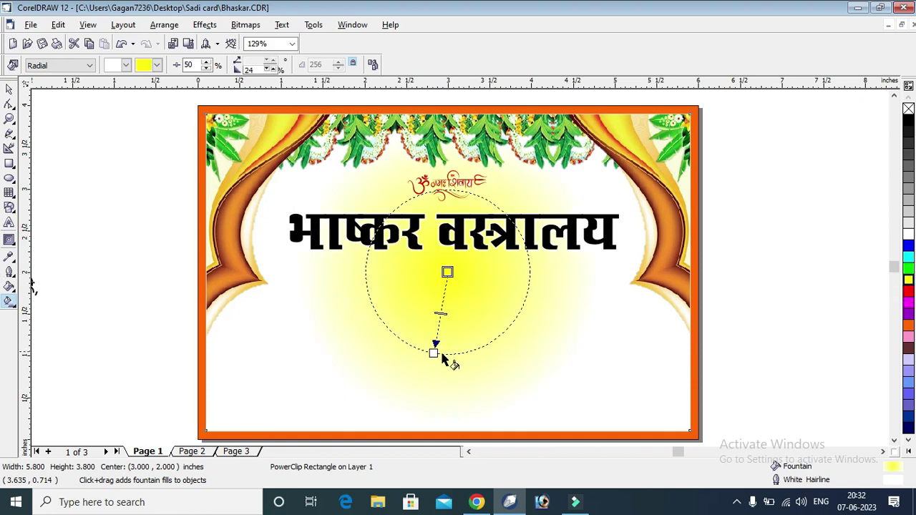
left_click(907, 281)
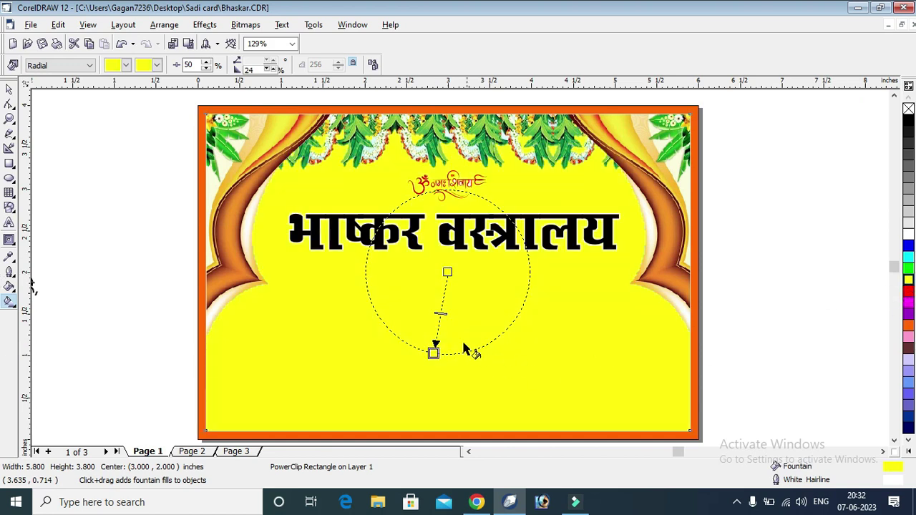
left_click(907, 234)
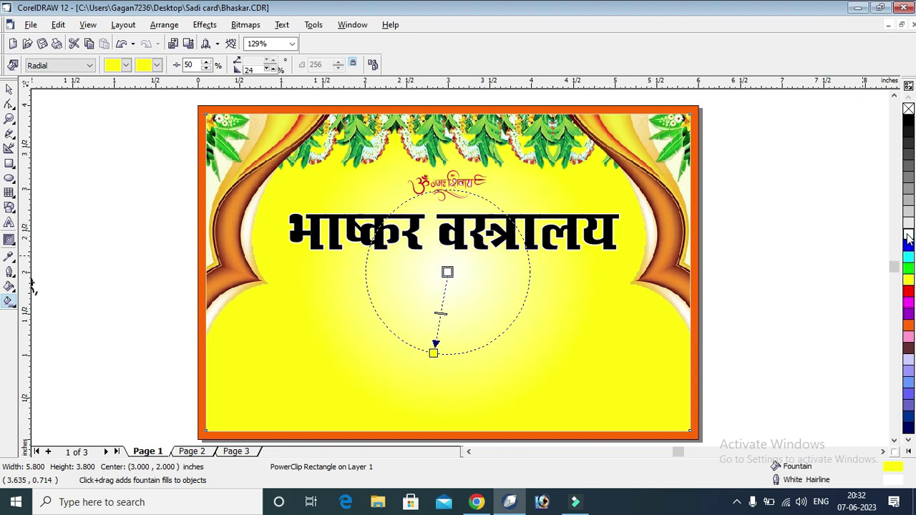
left_click_drag(433, 352, 521, 468)
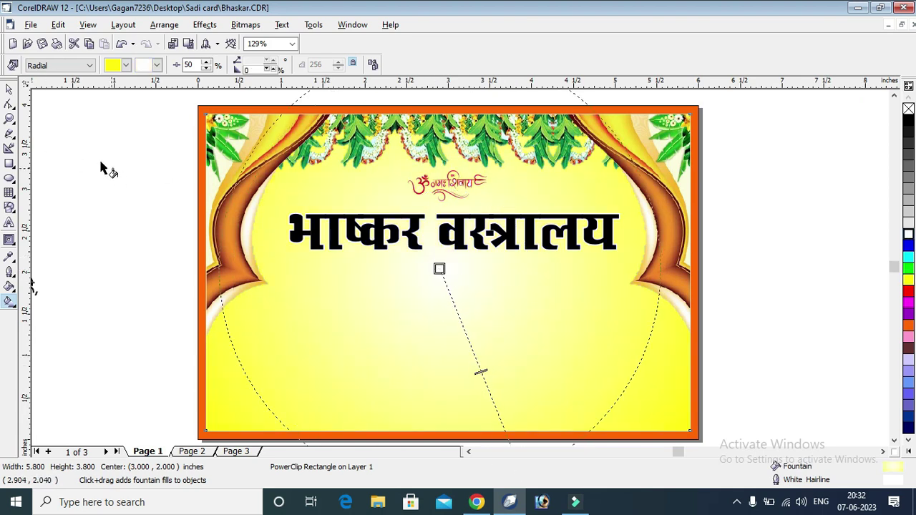
left_click(10, 89)
left_click(77, 122)
Move the address line onto the card, centred beneath the भाष्कर वस्त्रालय heading
scroll(592, 293, "down", 1)
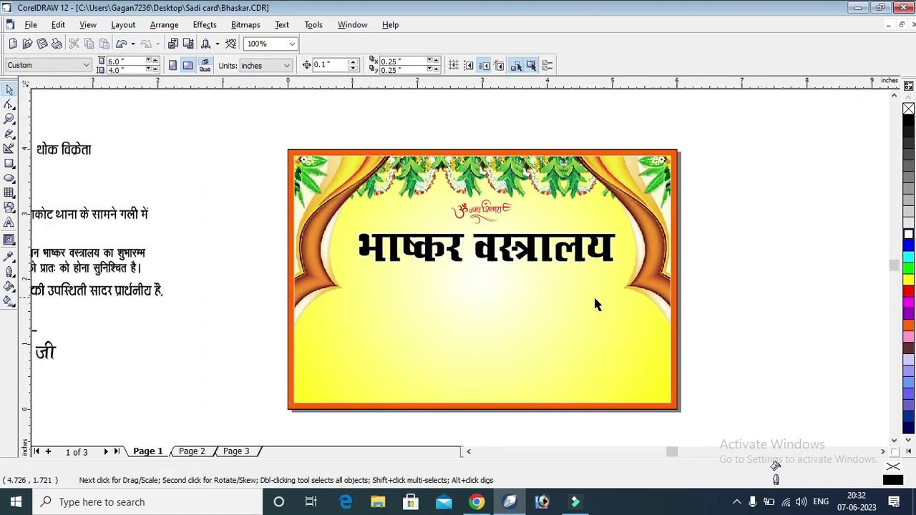
left_click(469, 451)
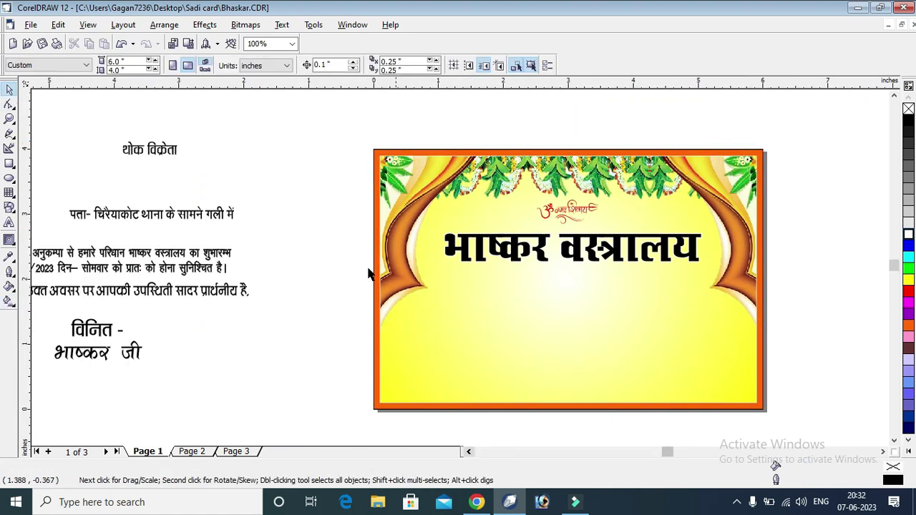
left_click(225, 216)
left_click_drag(150, 212, 573, 285)
left_click(799, 212)
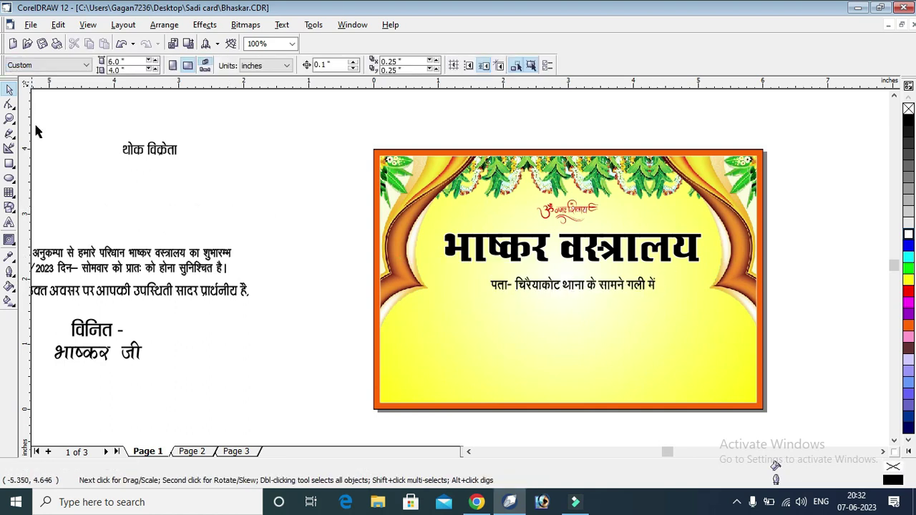
Draw a rectangle about 3.18 x 0.34 inches over the address line and round its corners to 100
left_click(9, 118)
left_click_drag(334, 229, 792, 322)
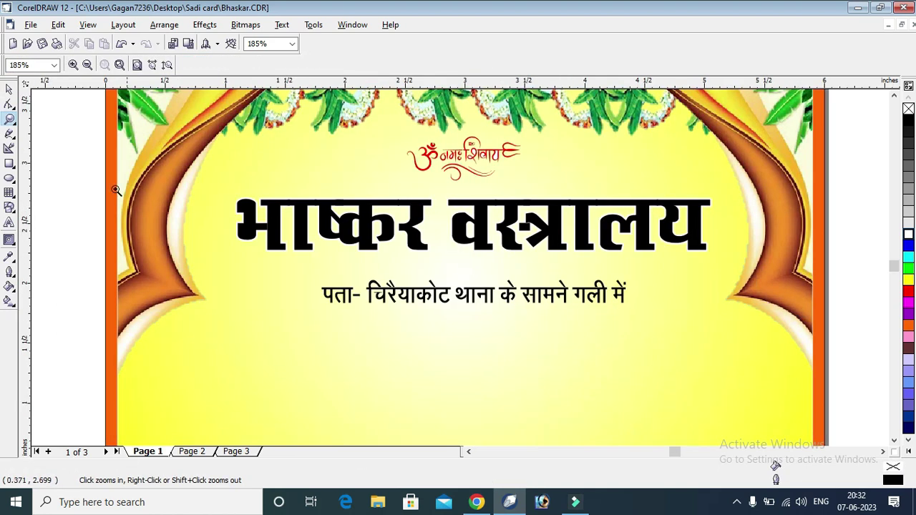
left_click(9, 163)
left_click_drag(270, 260, 649, 300)
left_click(10, 103)
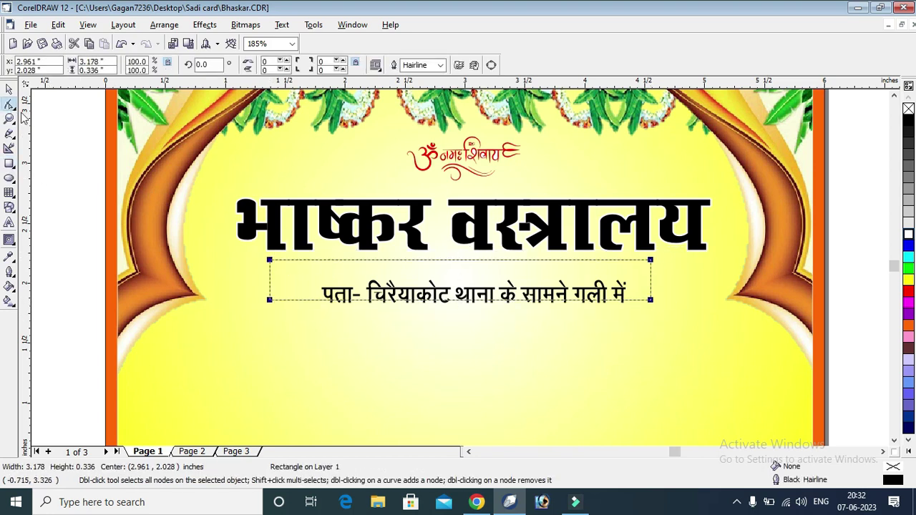
left_click_drag(270, 261, 689, 377)
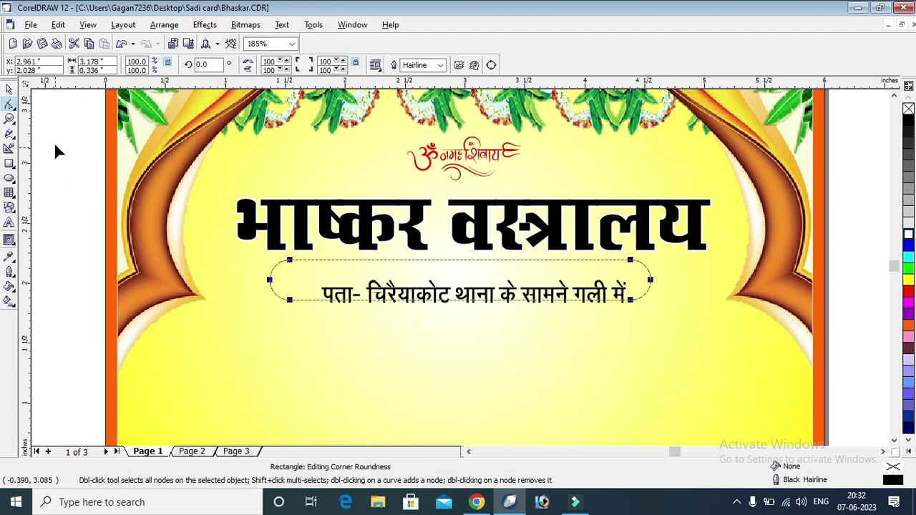
Move the rounded rectangle lower beneath the भाष्कर वस्त्रालय heading, aligned with the heading's start, and fill it green
left_click(9, 88)
left_click_drag(595, 277, 563, 296)
left_click(546, 299)
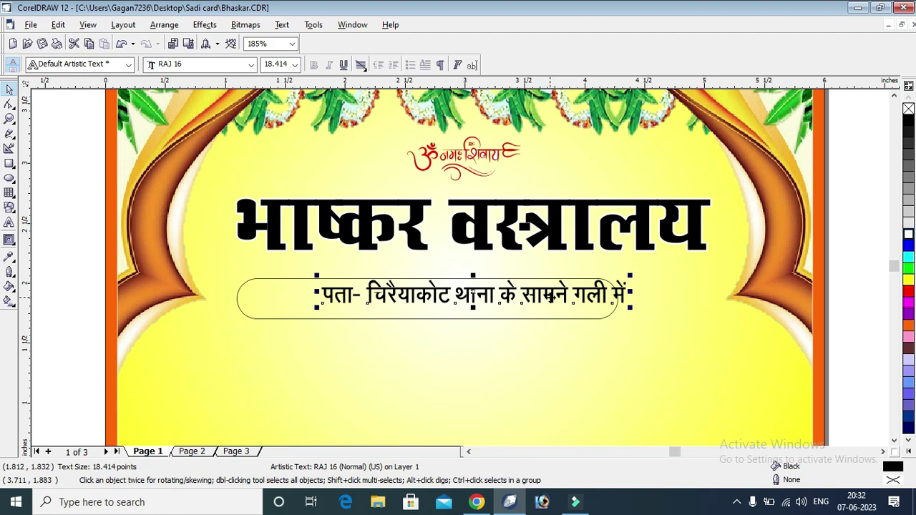
left_click(272, 298)
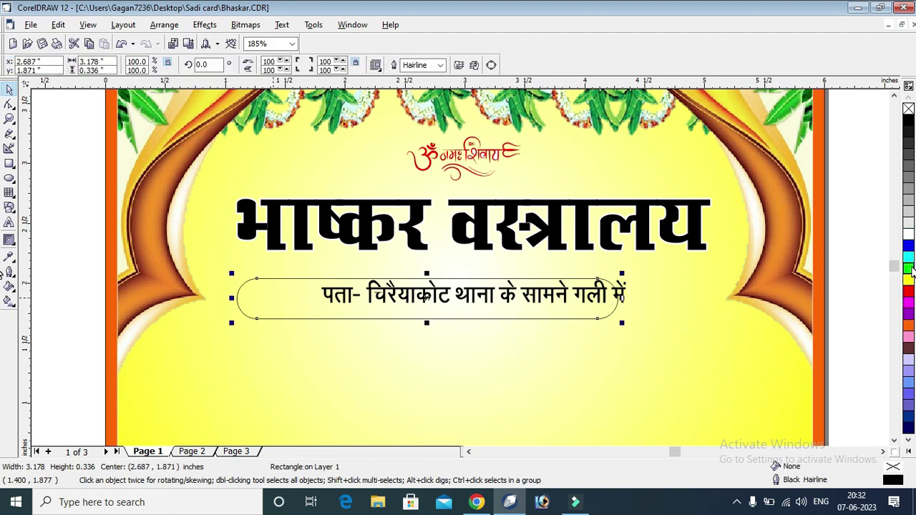
left_click(911, 271)
left_click(894, 292)
left_click(583, 304)
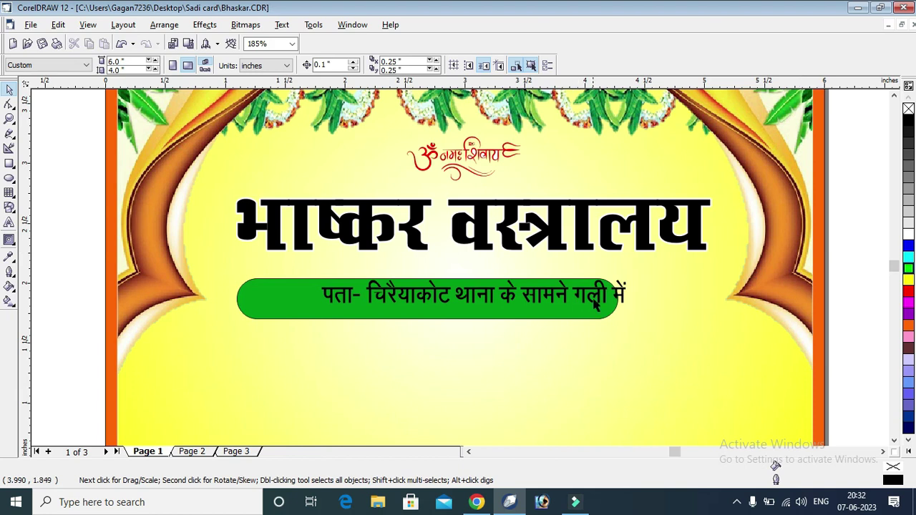
Centre the address text horizontally and vertically on the green rounded rectangle
left_click_drag(858, 368, 186, 251)
key("c")
key("e")
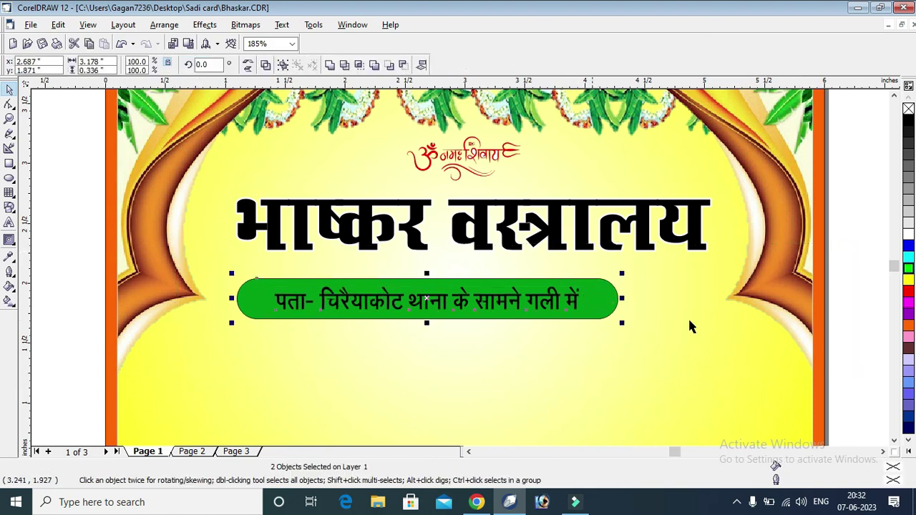
left_click(880, 242)
Colour the address text white and remove the green rounded rectangle's outline
left_click(587, 304)
left_click(855, 214)
left_click(605, 313)
left_click(789, 133)
left_click(851, 138)
Move the थोक विक्रेता text onto the card, just beneath the end of the भाष्कर वस्त्रालय heading
scroll(613, 153, "down", 2)
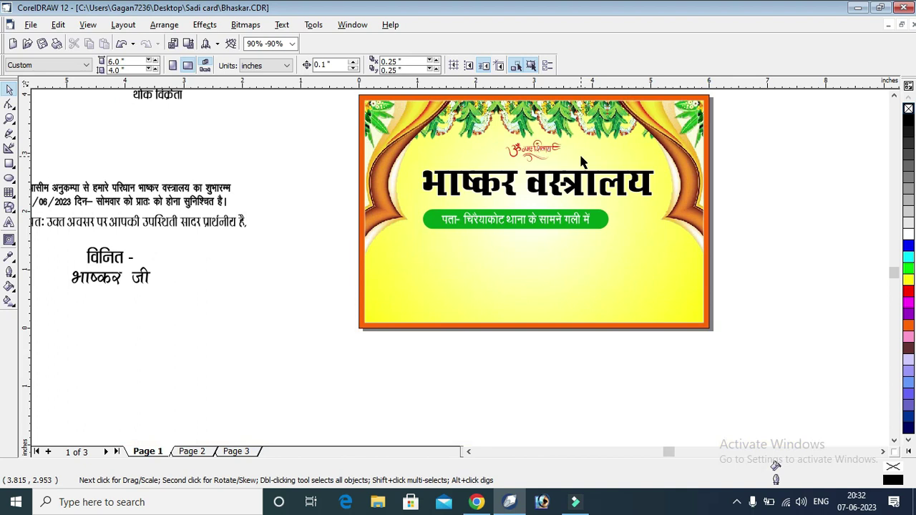
left_click(164, 106)
left_click_drag(164, 97, 634, 208)
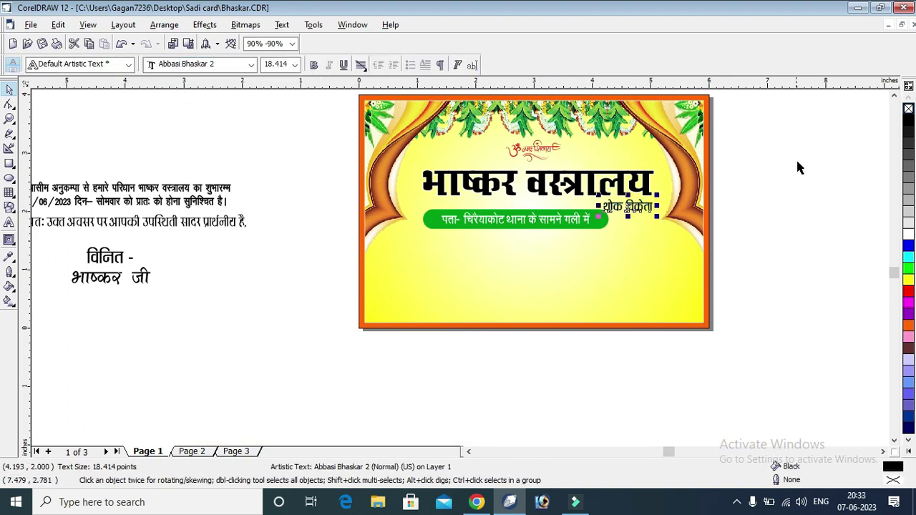
left_click(801, 162)
left_click(572, 176)
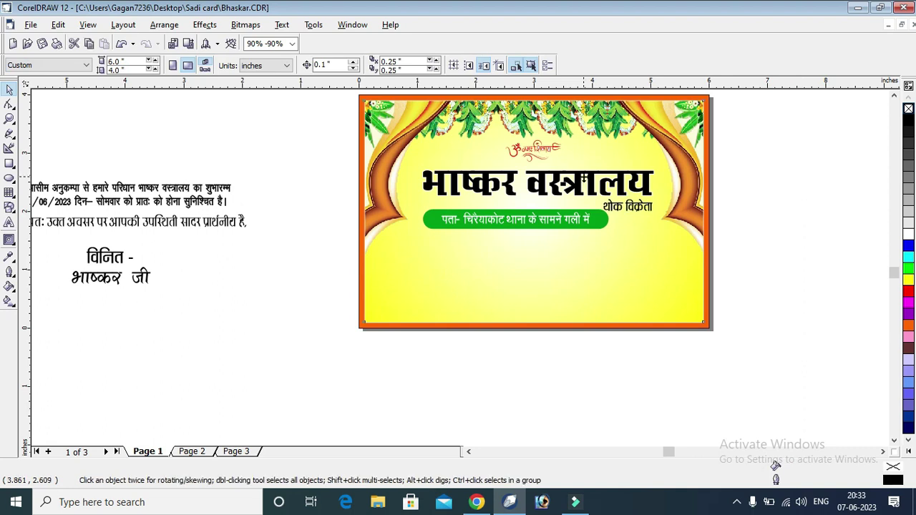
left_click(573, 176)
left_click(761, 201)
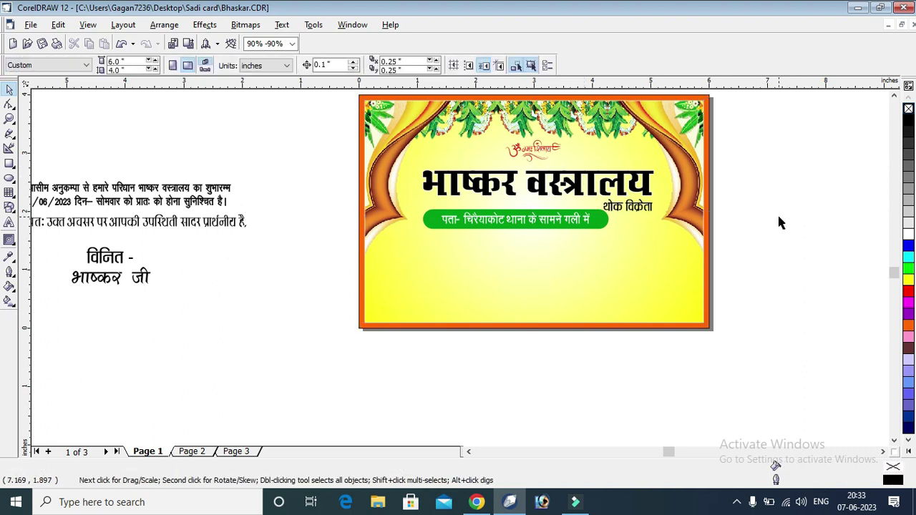
Move the मान्यवर salutation and the invitation lines onto the card beneath the green address bar
scroll(780, 222, "down", 1)
left_click_drag(60, 161, 324, 240)
left_click_drag(641, 267, 671, 272)
left_click(776, 237)
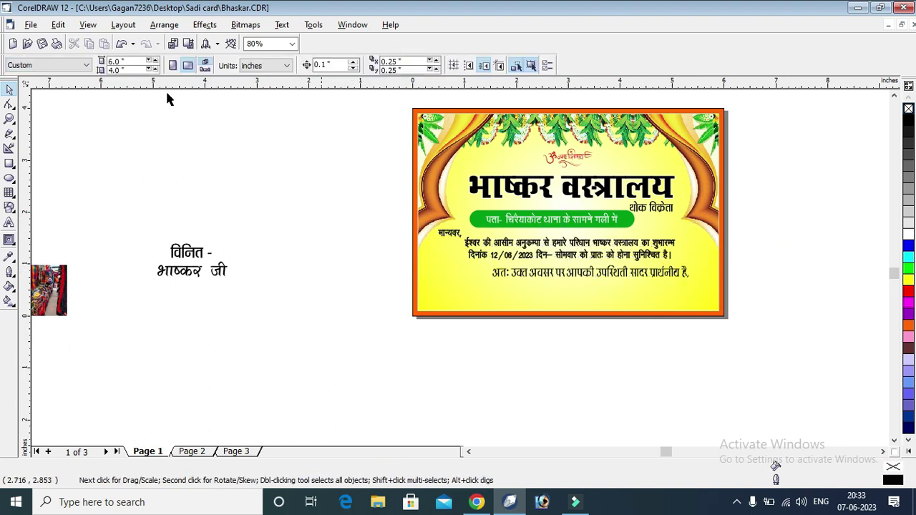
Edit the PowerClip contents to shift the arch and garland picture slightly upward, and finish editing
left_click(8, 118)
left_click_drag(378, 112, 788, 292)
key("space")
left_click(444, 135)
right_click(443, 136)
left_click(444, 135)
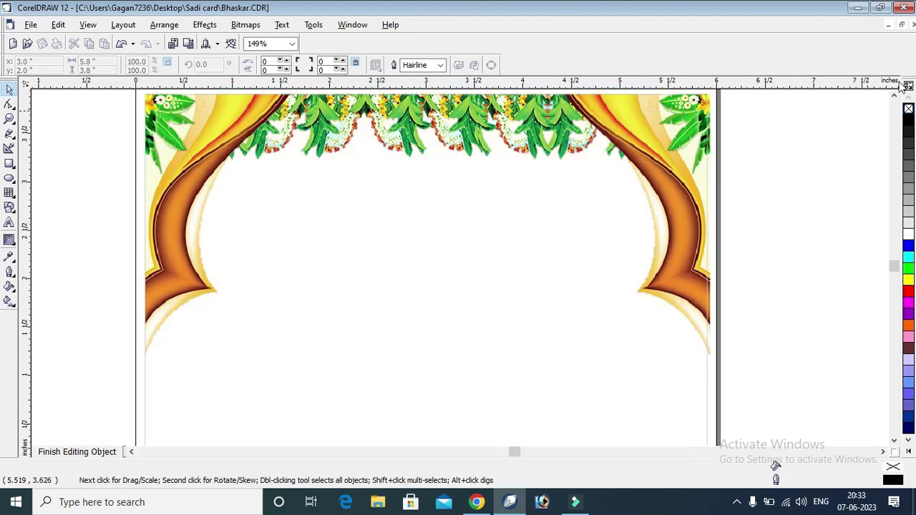
left_click(897, 97)
left_click_drag(632, 167, 636, 152)
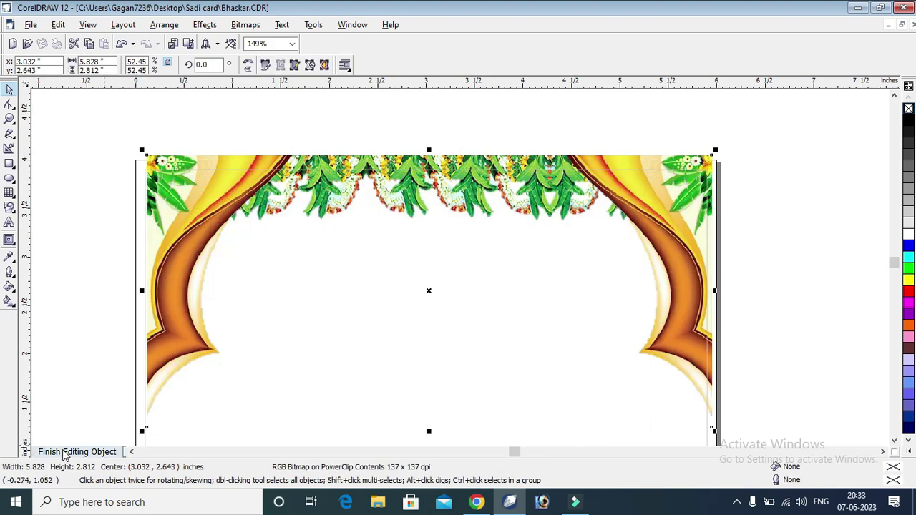
left_click(77, 452)
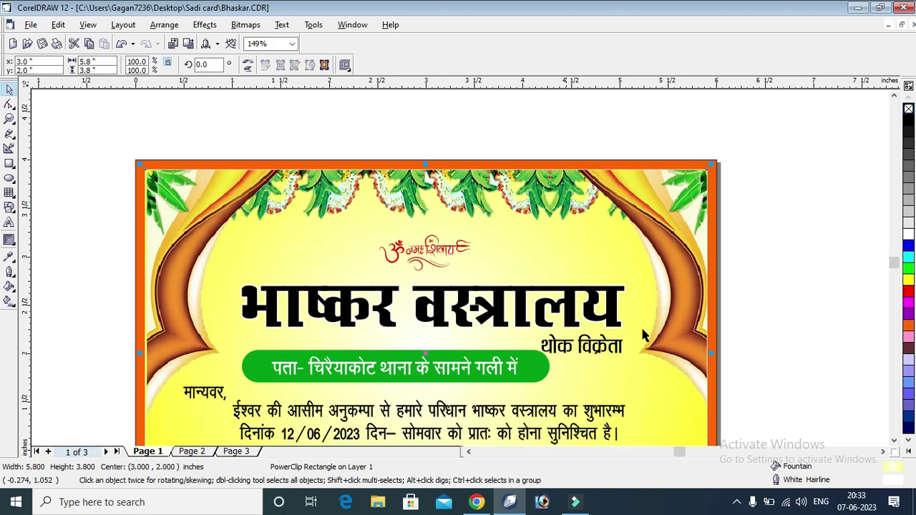
Move the red ॐ नमः शिवाय artwork up under the garland and the भाष्कर वस्त्रालय heading up beneath it
left_click(795, 168)
left_click_drag(294, 134, 569, 289)
left_click_drag(434, 251, 436, 228)
left_click(429, 304)
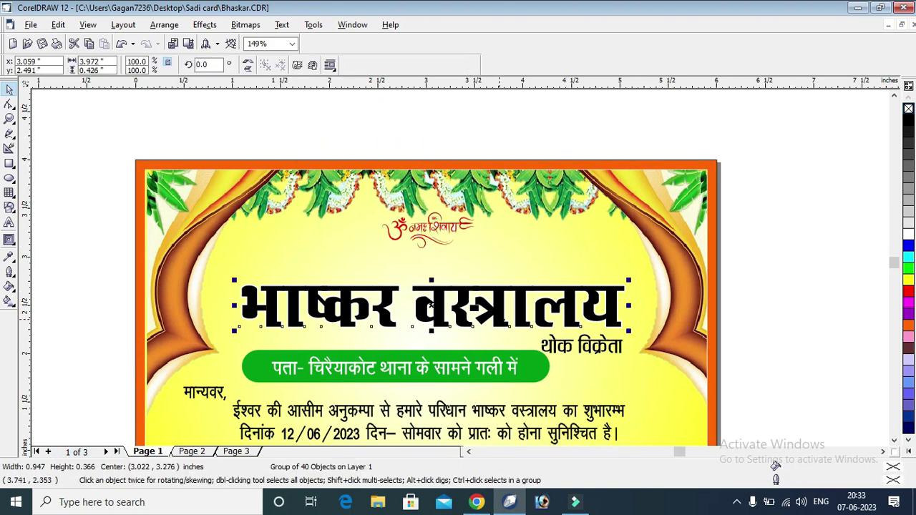
left_click_drag(430, 304, 432, 279)
Move the address bar, थोक विक्रेता and the invitation text including its closing line upward to tighten the layout
left_click_drag(787, 260, 251, 422)
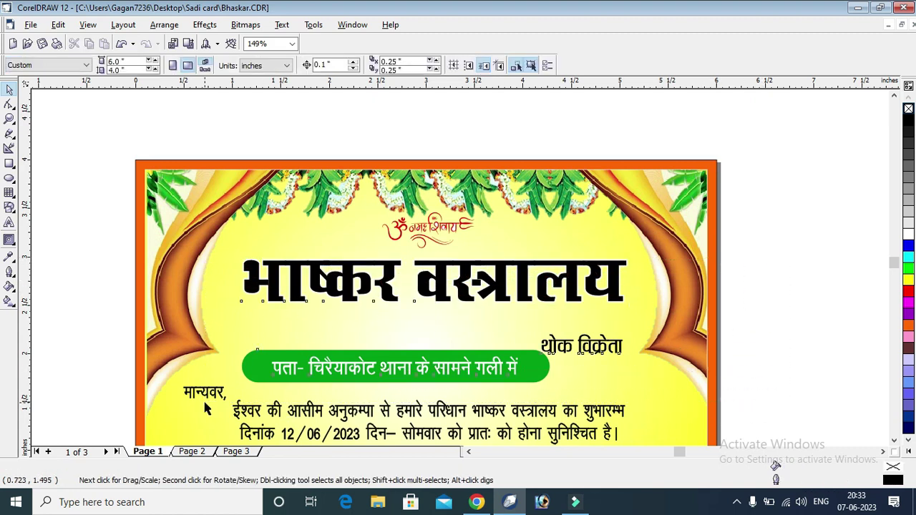
left_click_drag(204, 404, 205, 405)
left_click(763, 287)
left_click(893, 440)
left_click(893, 440)
left_click(622, 277)
left_click_drag(611, 272, 609, 250)
left_click_drag(101, 265, 707, 406)
left_click_drag(601, 341, 602, 319)
left_click(760, 302)
left_click(626, 392)
left_click_drag(627, 392, 628, 375)
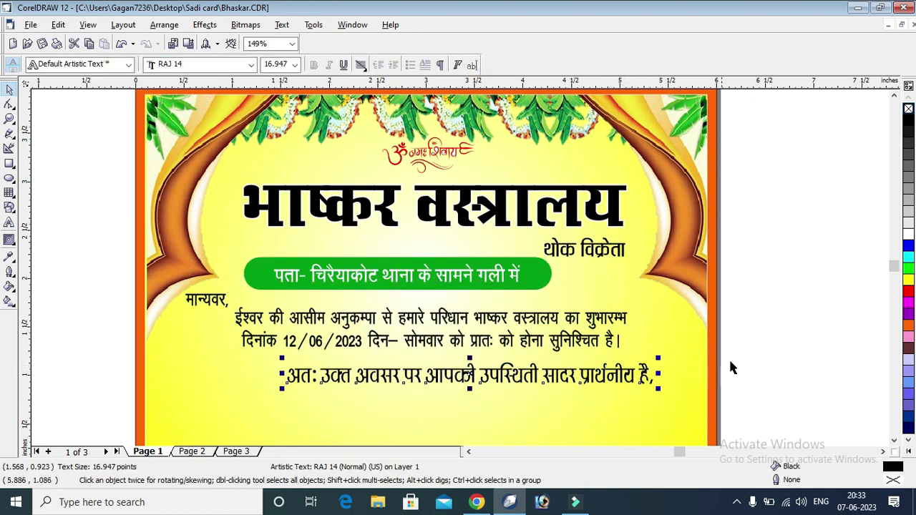
Nudge the two-line invitation paragraph and the मान्यवर salutation 0.1 inch to the right
left_click(607, 343)
key("Right")
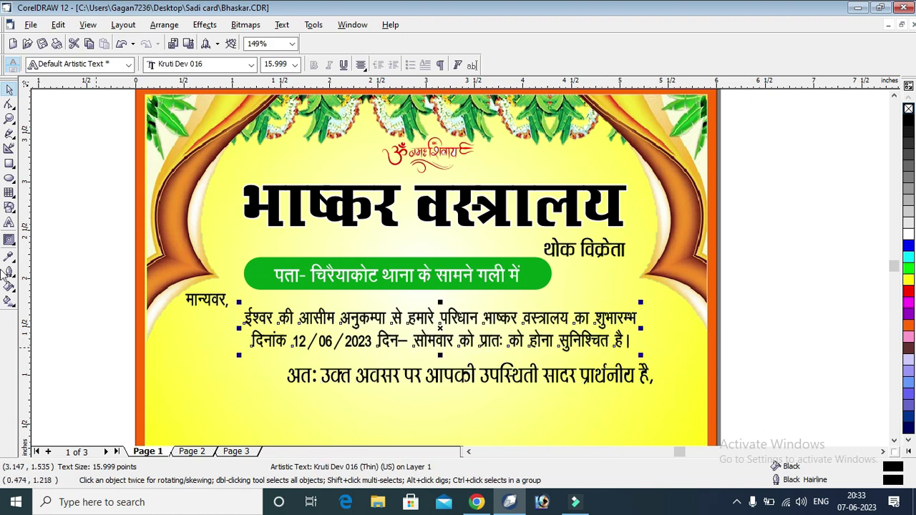
left_click_drag(110, 255, 288, 330)
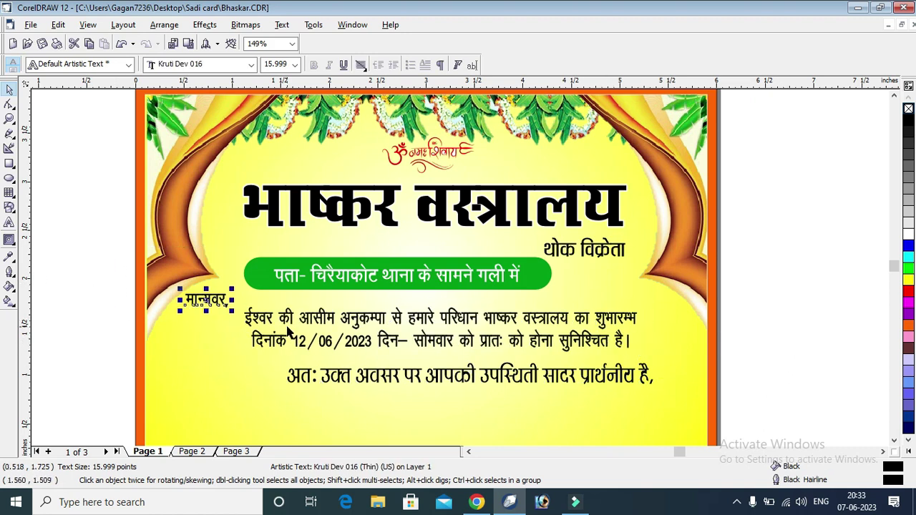
key("Right")
Nudge the closing line starting with अतः 0.1 inch up and 0.1 inch to the left
left_click(466, 399)
left_click(499, 374)
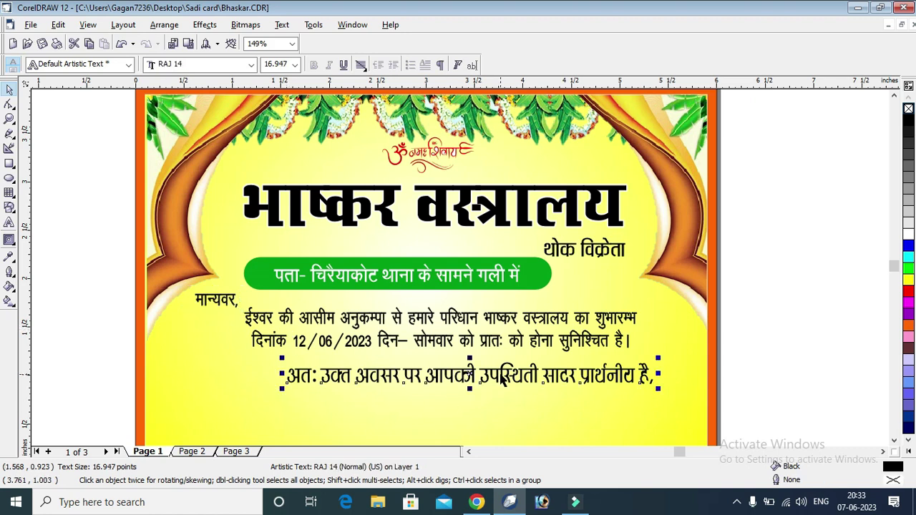
key("Up")
key("Left")
left_click(807, 334)
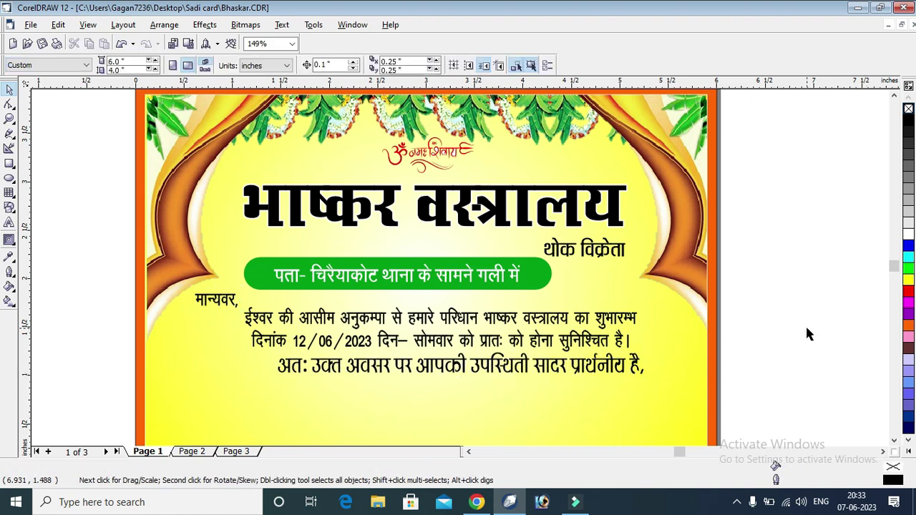
Move the two-line विनित signature block onto the card's lower-right corner beneath the closing line
left_click(896, 439)
left_click(895, 439)
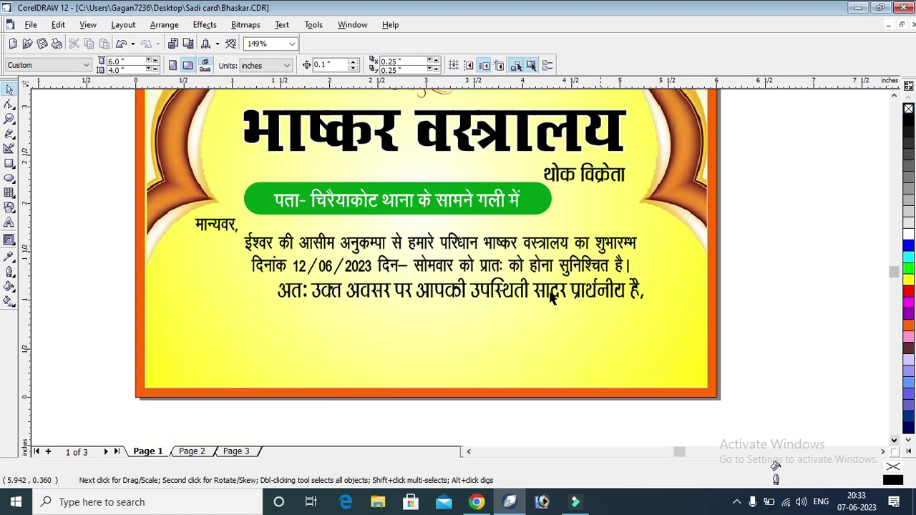
scroll(670, 304, "down", 5)
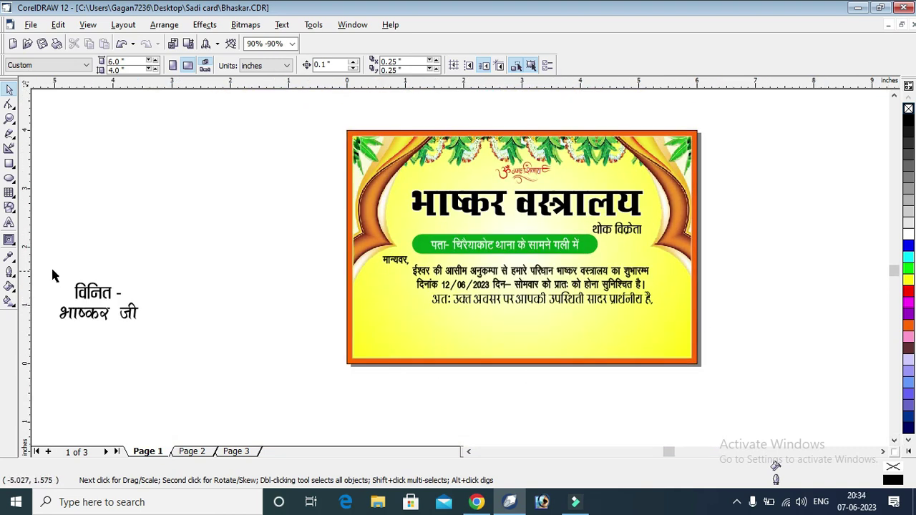
left_click_drag(209, 352, 208, 359)
left_click_drag(107, 293, 641, 332)
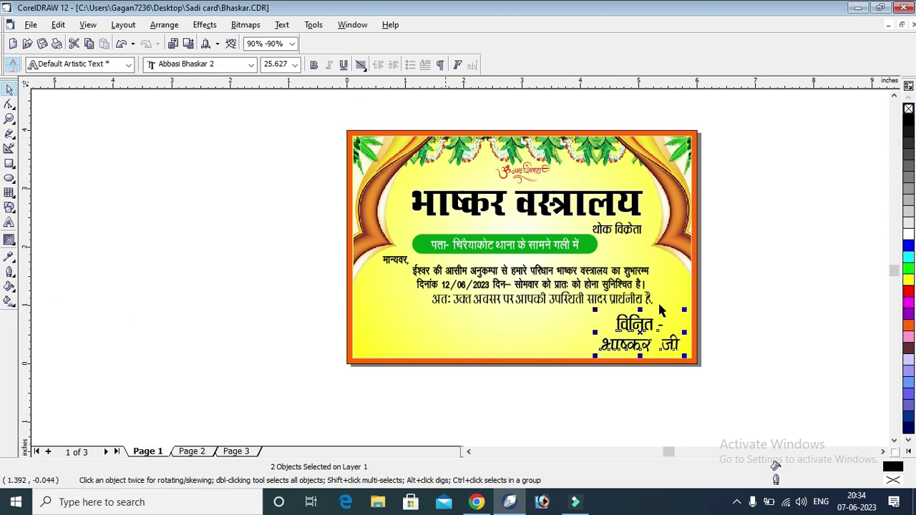
left_click(838, 288)
Bring the cloth shop photo closer to the card, enlarge it and place it just outside the card's left edge
scroll(719, 377, "down", 2)
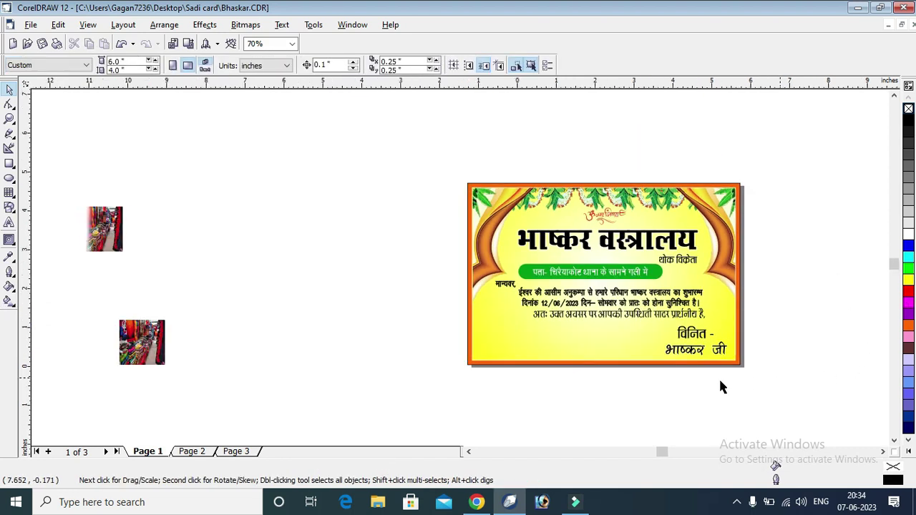
left_click_drag(238, 347, 504, 309)
left_click(9, 118)
left_click_drag(409, 273, 786, 387)
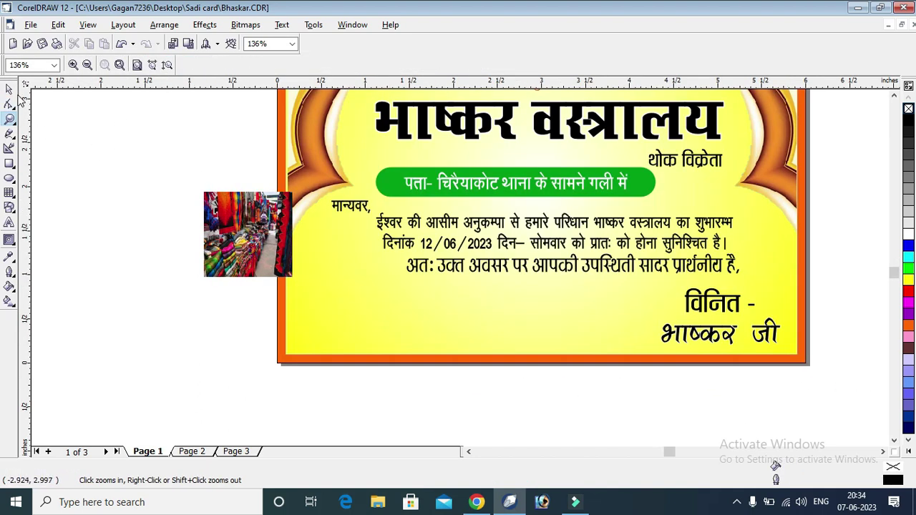
left_click(9, 88)
left_click(276, 231)
left_click_drag(295, 280, 443, 367)
left_click_drag(364, 329, 224, 316)
left_click_drag(232, 283, 493, 382)
left_click_drag(429, 322, 122, 234)
left_click(199, 234)
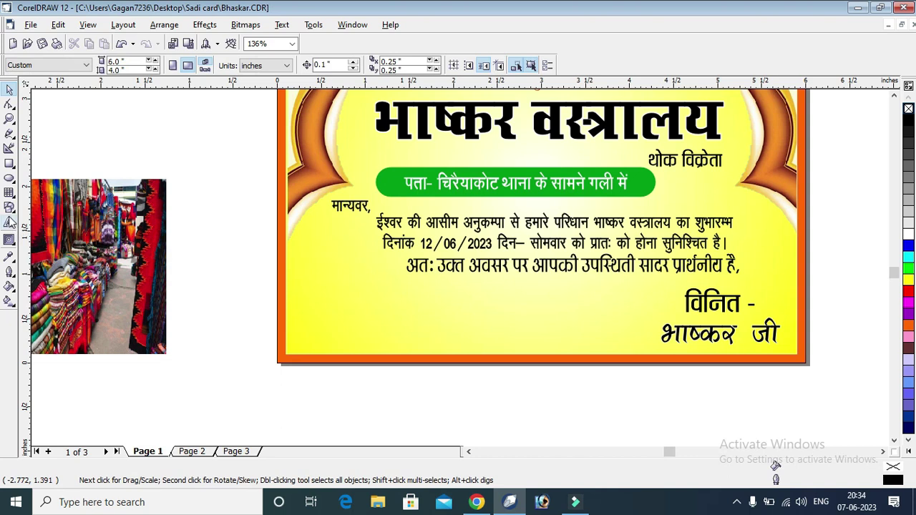
Try an ellipse about 2.18 x 0.8 inches in the card's lower-left area, and delete it
left_click(9, 178)
mouse_move(423, 283)
left_mouse_down()
mouse_move(581, 320)
mouse_move(629, 357)
left_mouse_up()
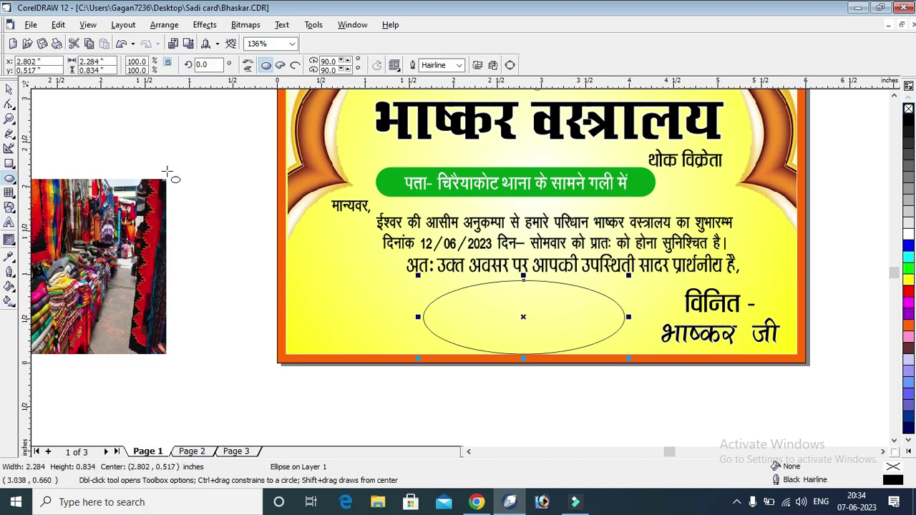
left_click(7, 91)
left_click_drag(544, 315, 433, 312)
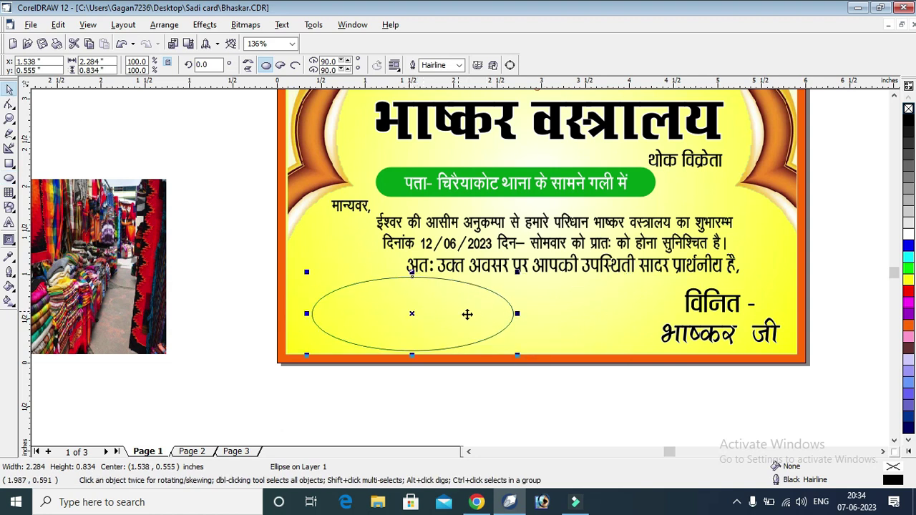
left_click_drag(517, 272, 507, 275)
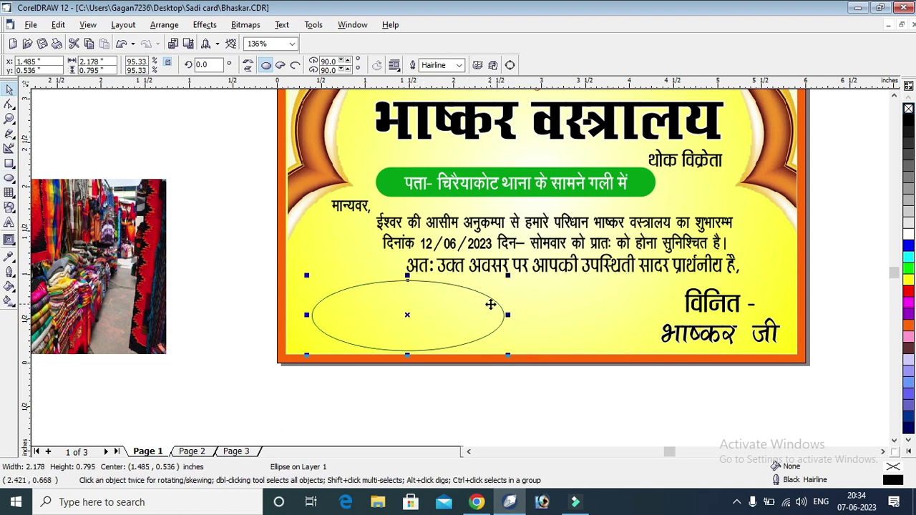
left_click_drag(473, 313, 447, 310)
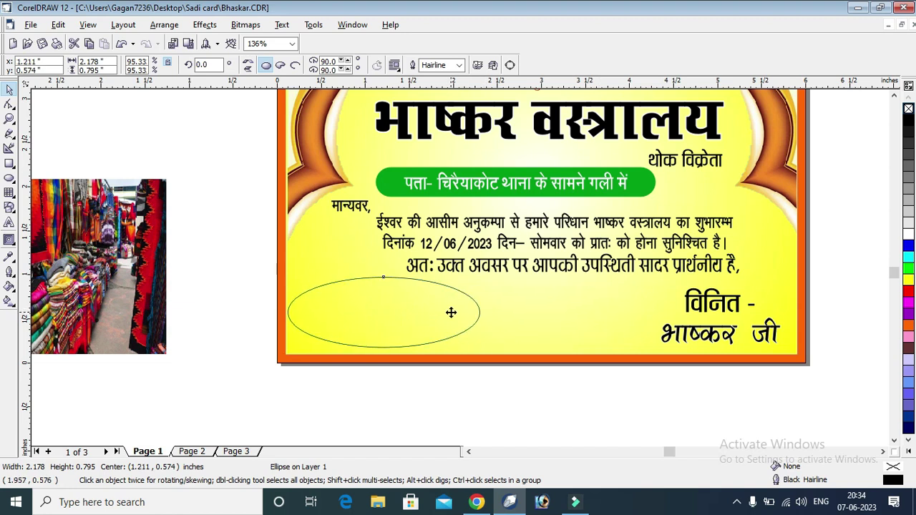
left_click(126, 225)
left_click(410, 329)
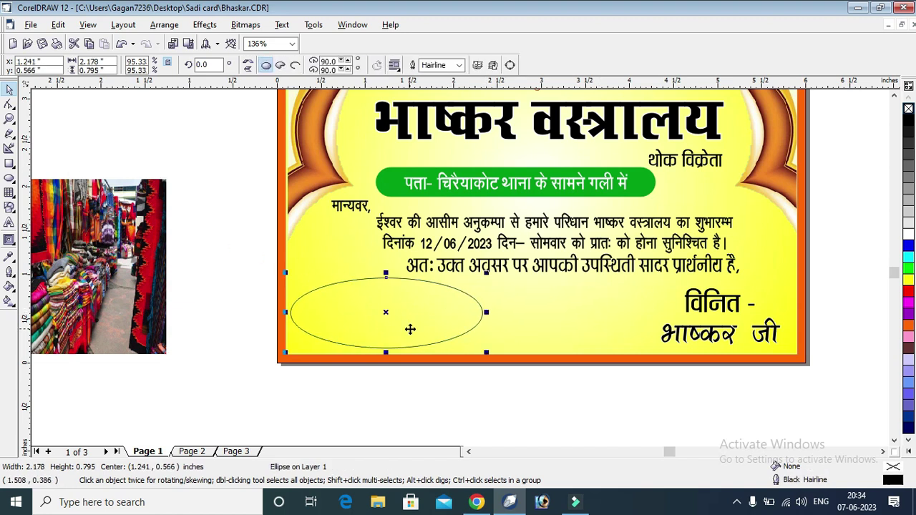
key("Delete")
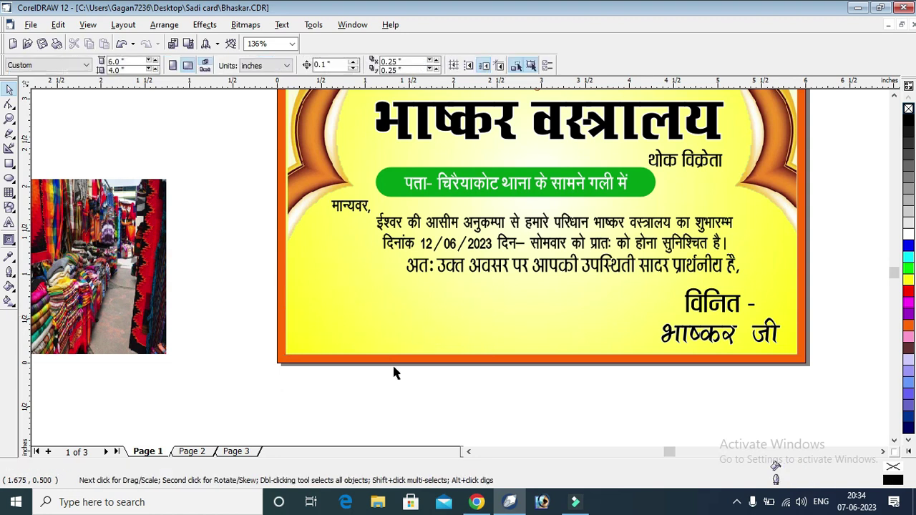
Browse the preset star, flowchart and basic shape sets for an outline suitable for the photo frame
left_click(13, 212)
left_click(79, 215)
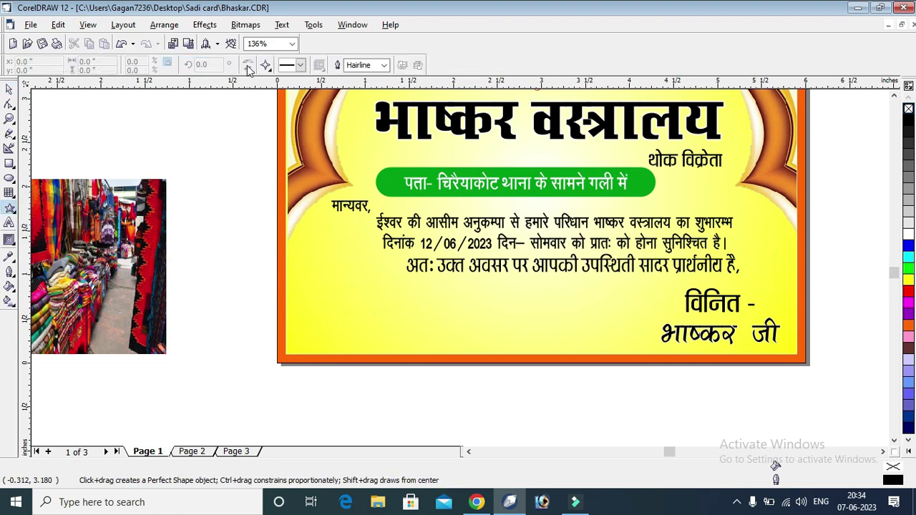
left_click(265, 66)
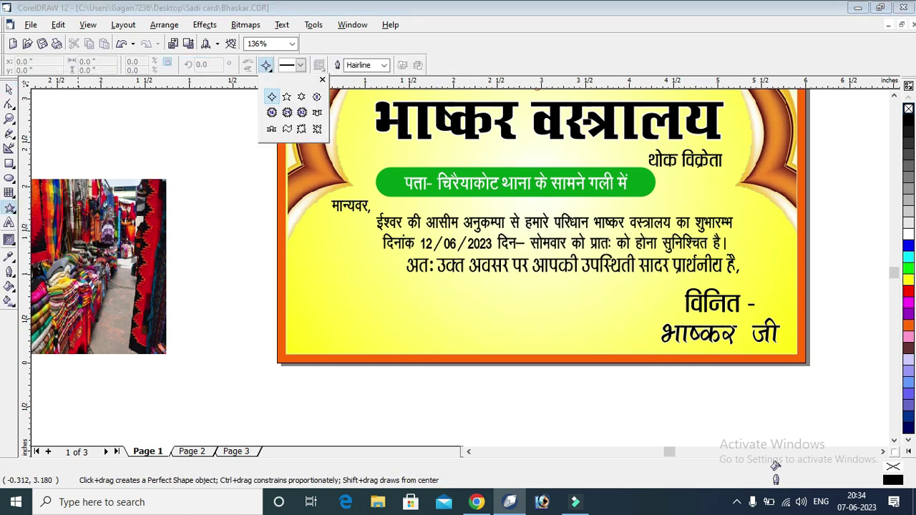
left_click(14, 245)
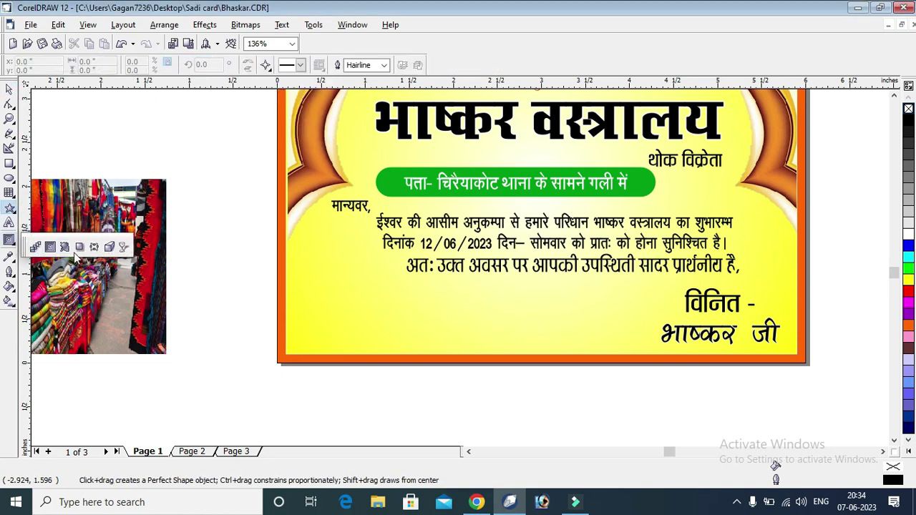
left_click(10, 208)
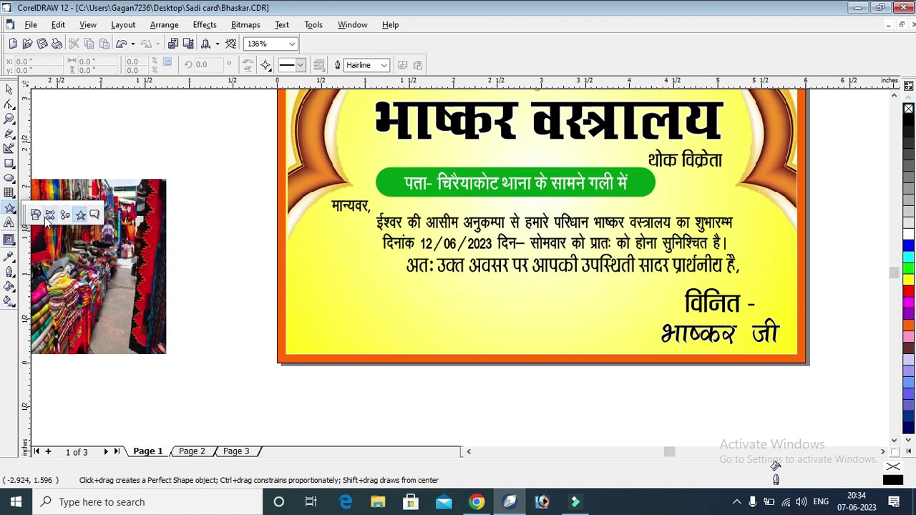
left_click(64, 216)
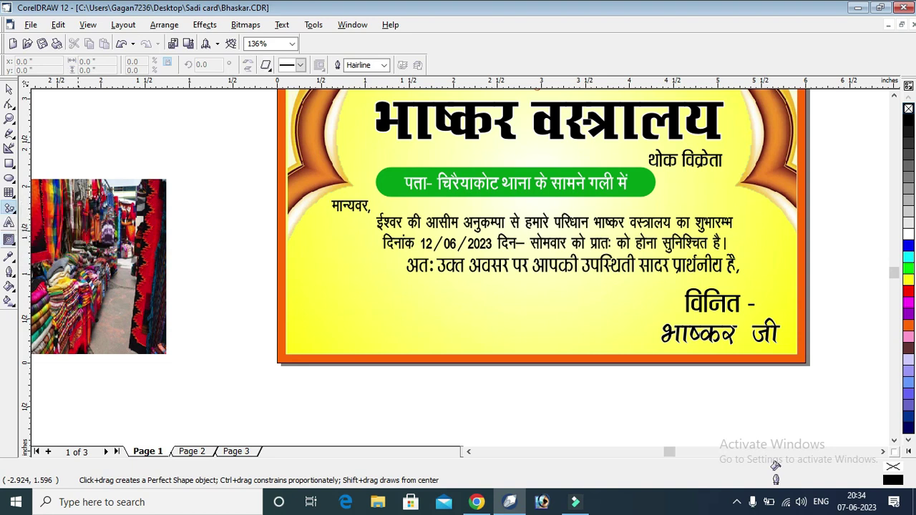
left_click(266, 66)
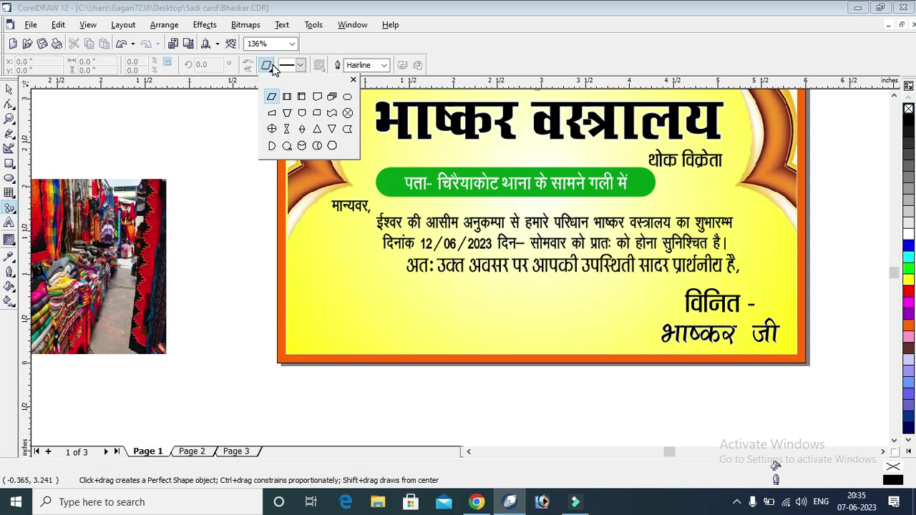
left_click(14, 214)
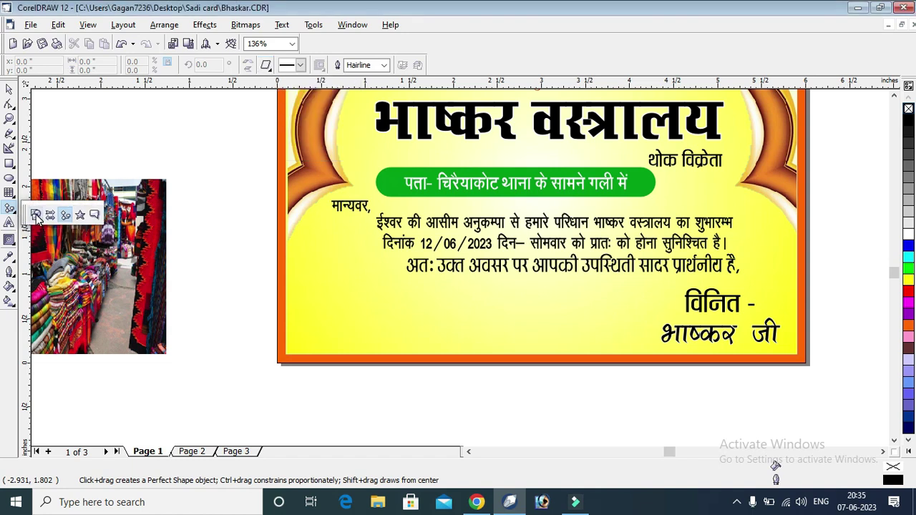
left_click(35, 214)
left_click(267, 65)
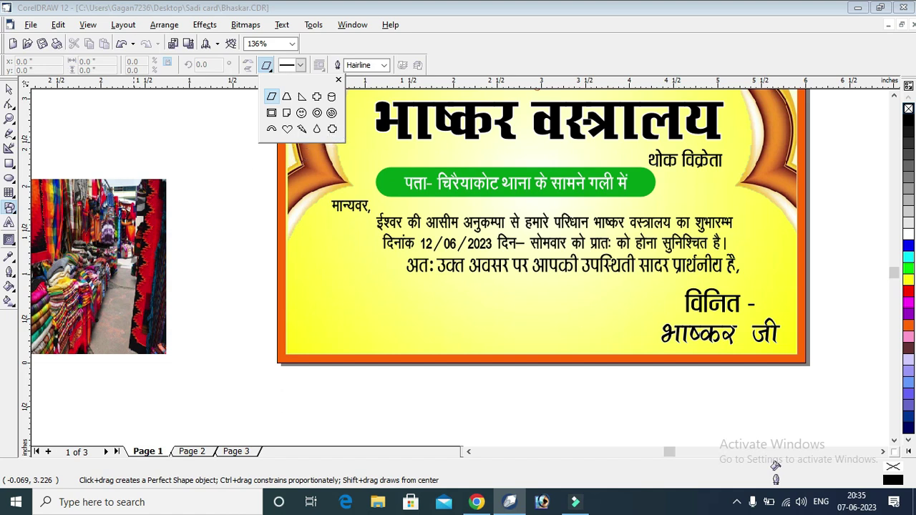
left_click(10, 207)
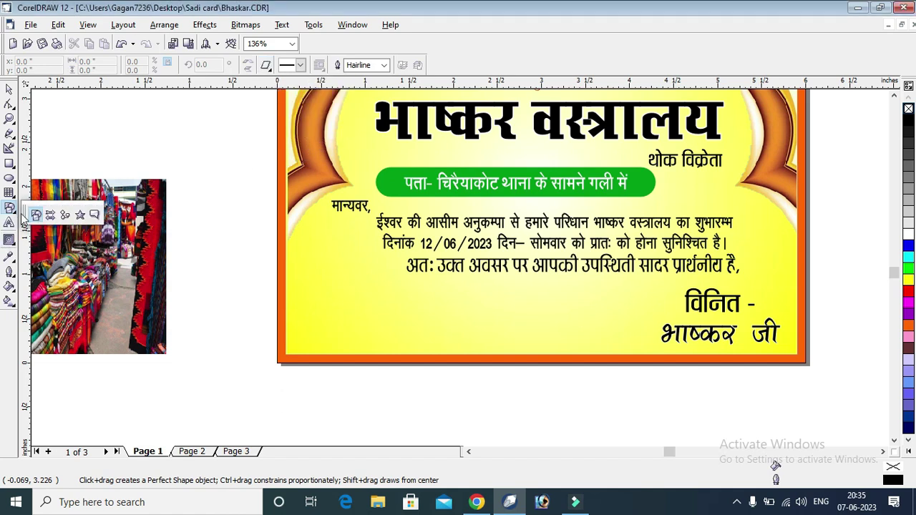
Try a four-pointed star about 1.02 x 0.86 inches reshaped into an octagon in the card's lower-left area, and undo it
left_click(76, 215)
left_click(266, 65)
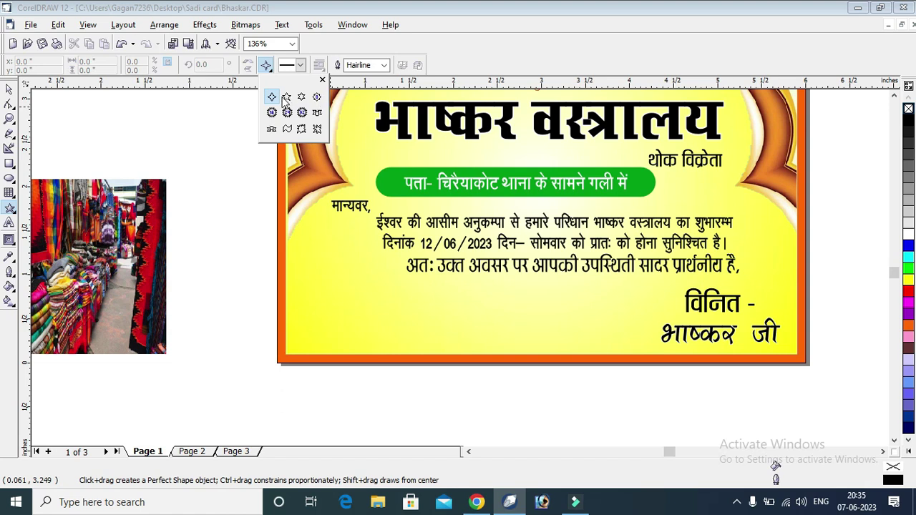
left_click(272, 98)
left_click_drag(319, 266, 412, 342)
left_click(10, 104)
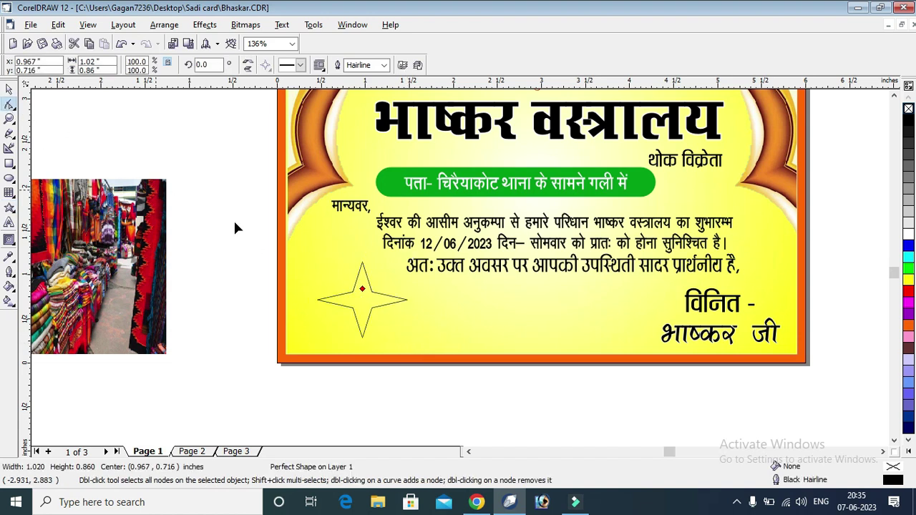
left_click_drag(362, 292, 363, 247)
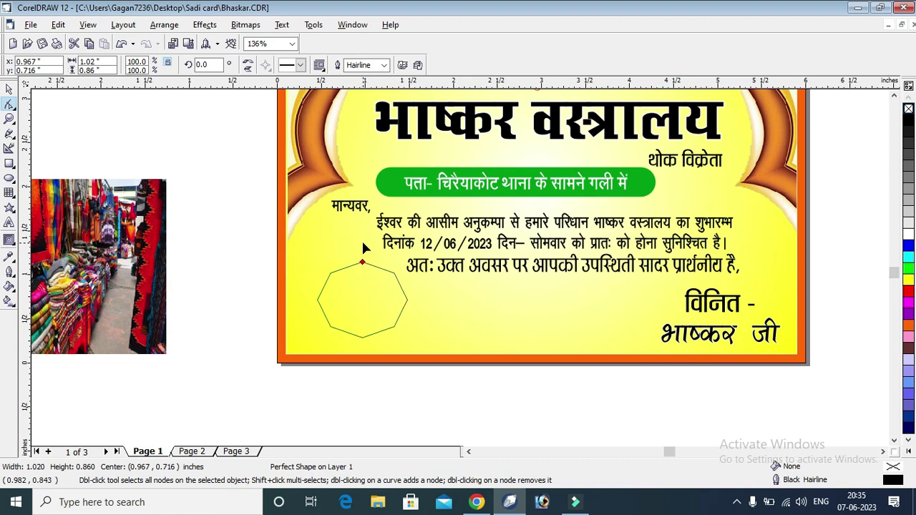
key("ctrl+z")
key("ctrl+z")
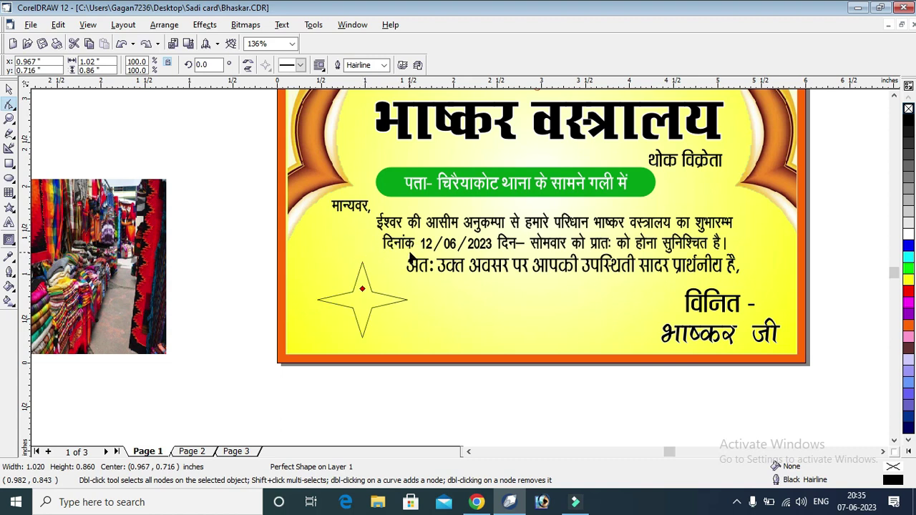
Draw a four-pointed star about 0.73 inches wide and high in the card's lower-left area and reshape it into an octagon
left_click(9, 208)
left_click_drag(338, 275, 405, 333)
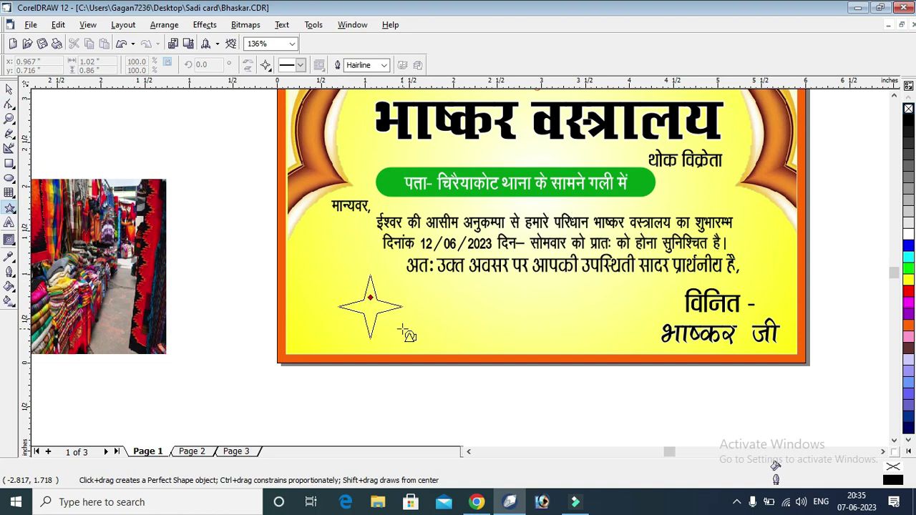
left_click(9, 104)
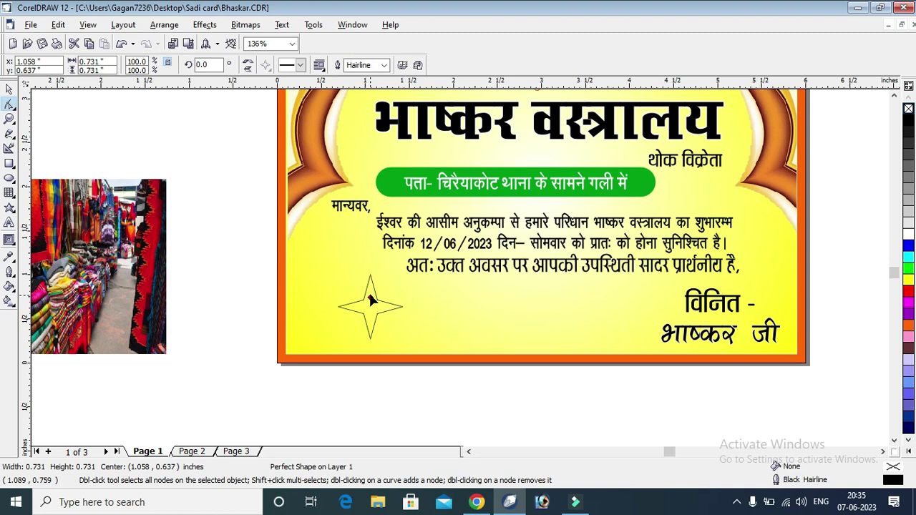
left_click_drag(370, 301, 371, 274)
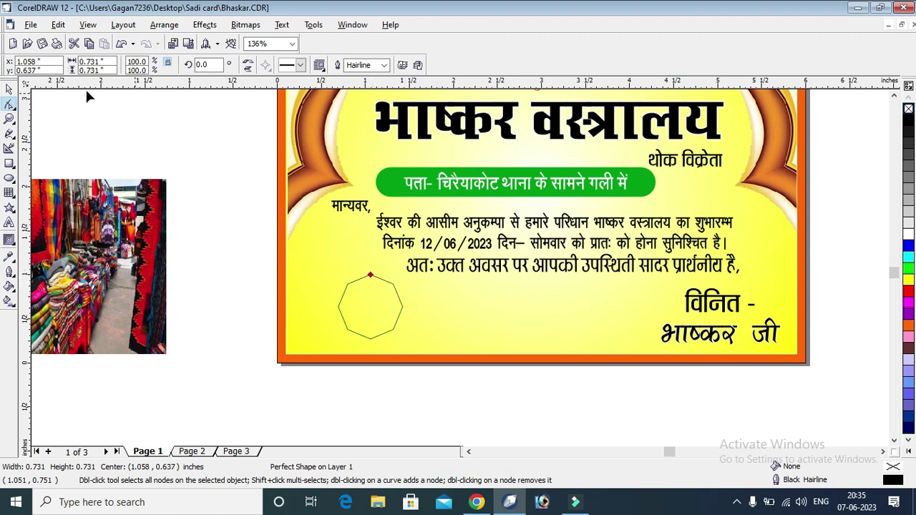
Try pulling the octagon's shape control point slightly inward, and undo the change
left_click_drag(248, 230, 512, 375)
left_click(11, 104)
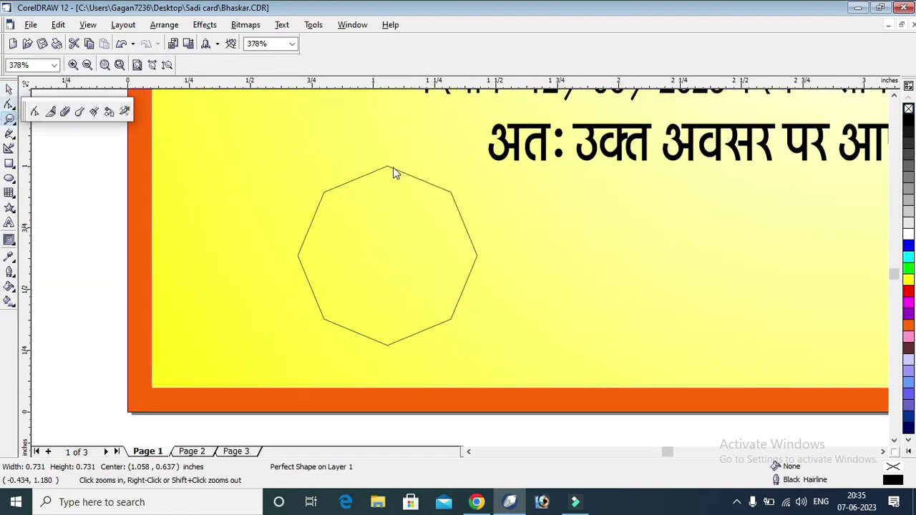
left_click(9, 104)
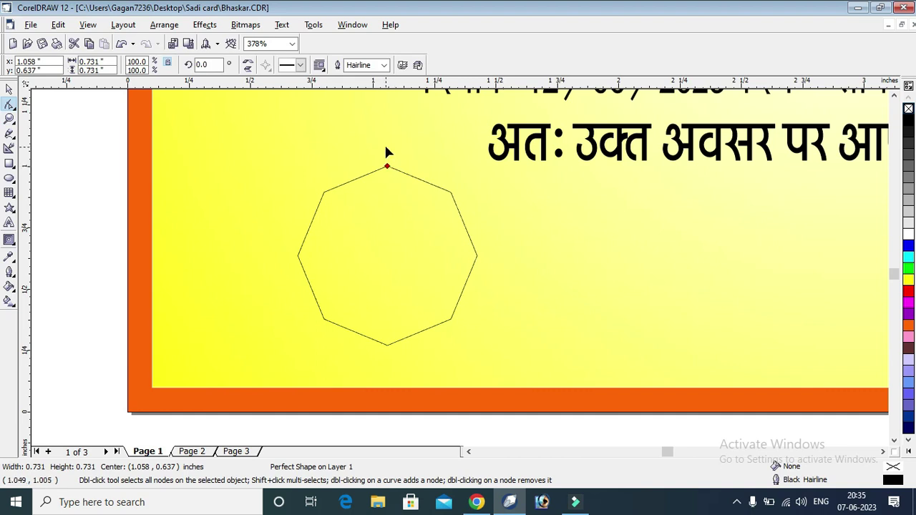
left_click(386, 168)
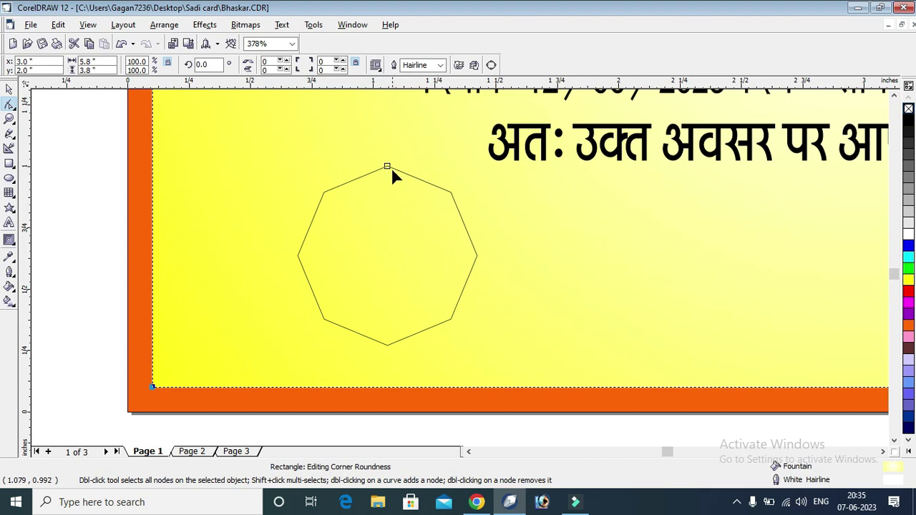
left_click(387, 169)
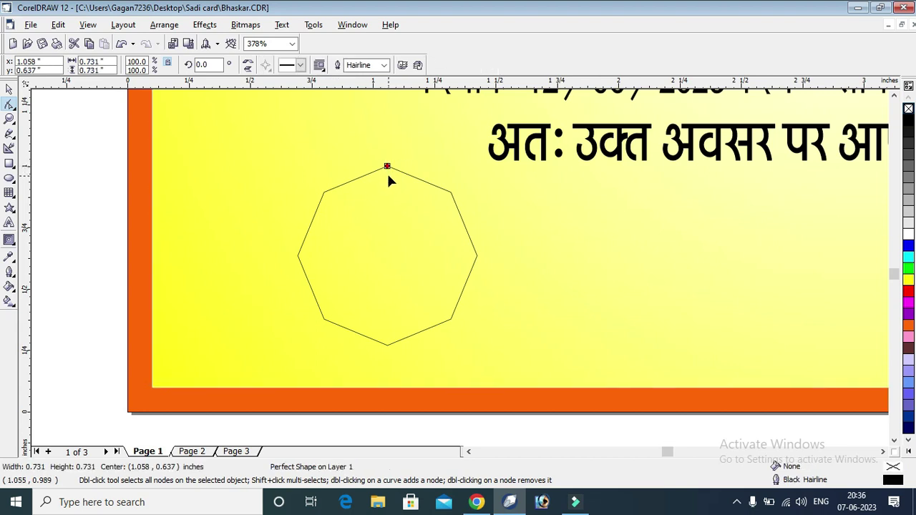
left_click_drag(387, 170, 389, 181)
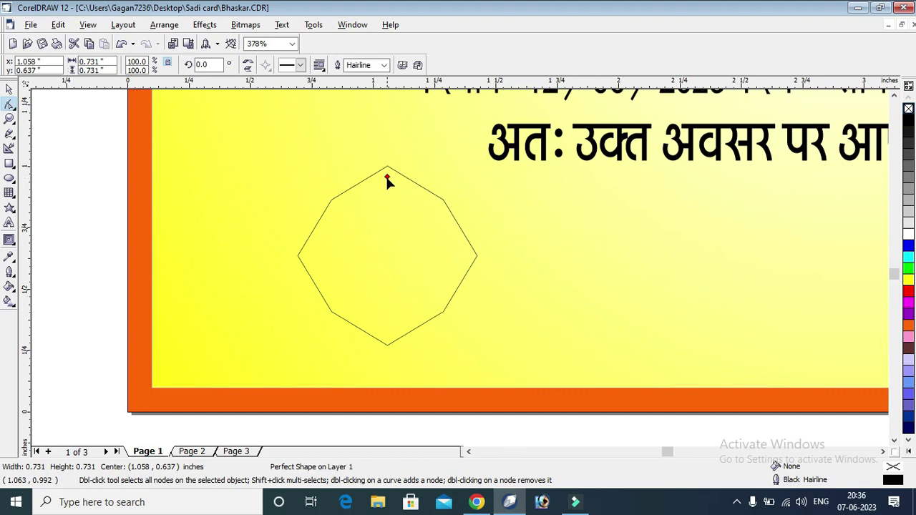
key("ctrl+z")
Fill the octagon white, enlarge it to about 0.91 inches and position it in the card's lower-left corner
left_click(10, 88)
left_click_drag(427, 222, 326, 232)
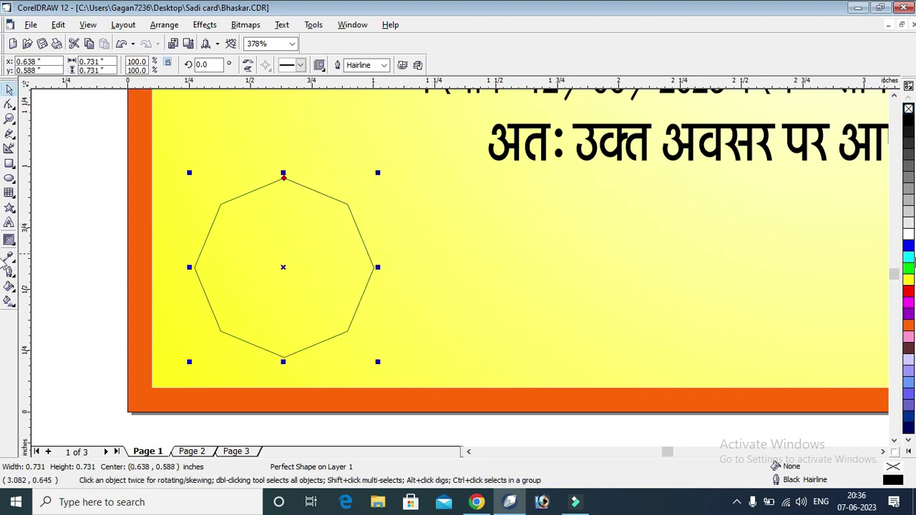
left_click(908, 234)
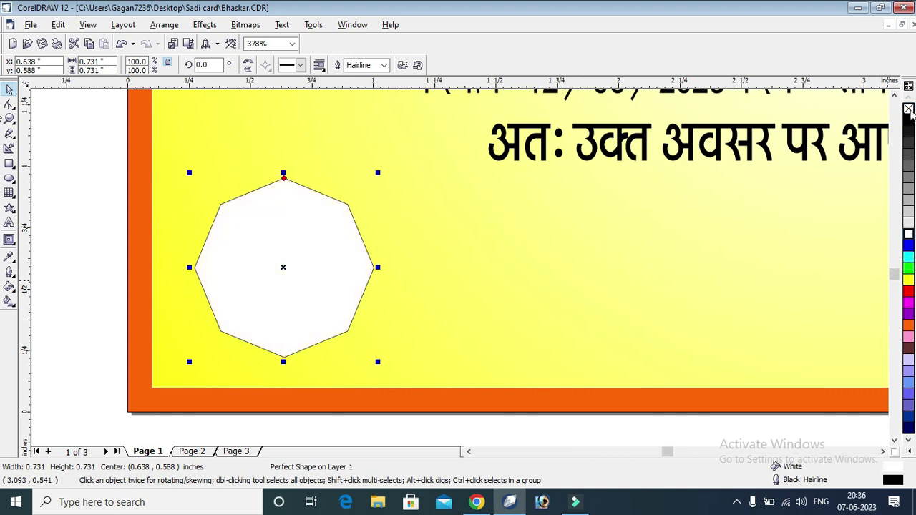
left_click_drag(380, 172, 422, 151)
left_click_drag(324, 213, 350, 208)
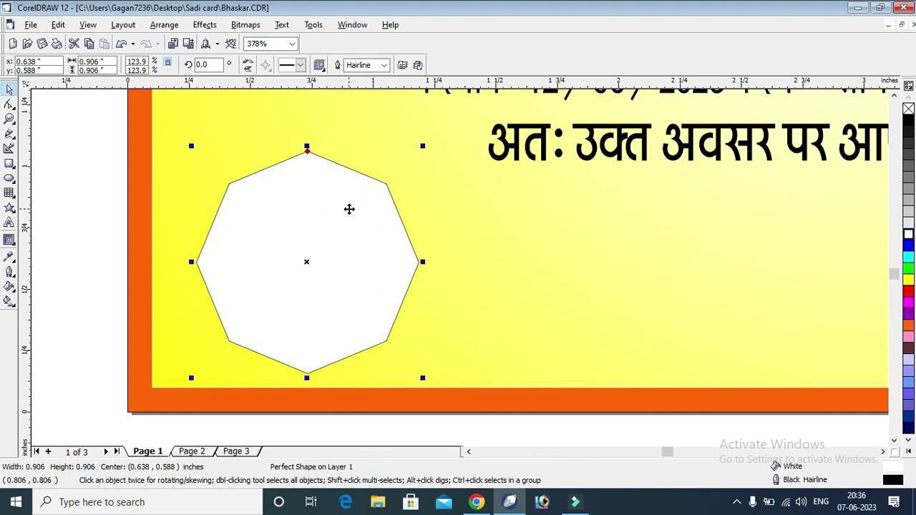
Create a concentric inner copy of the octagon about 0.81 inches wide, filled blue and without an outline
left_click_drag(422, 154, 421, 156)
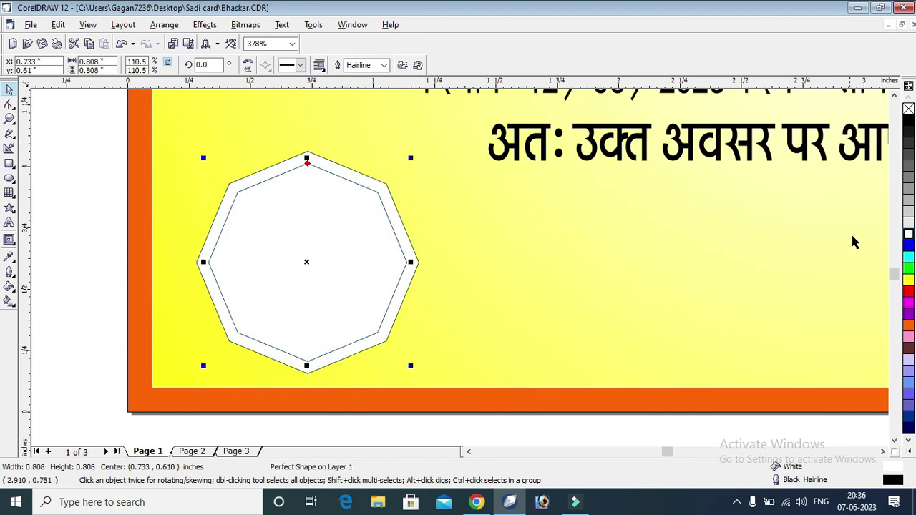
left_click(907, 245)
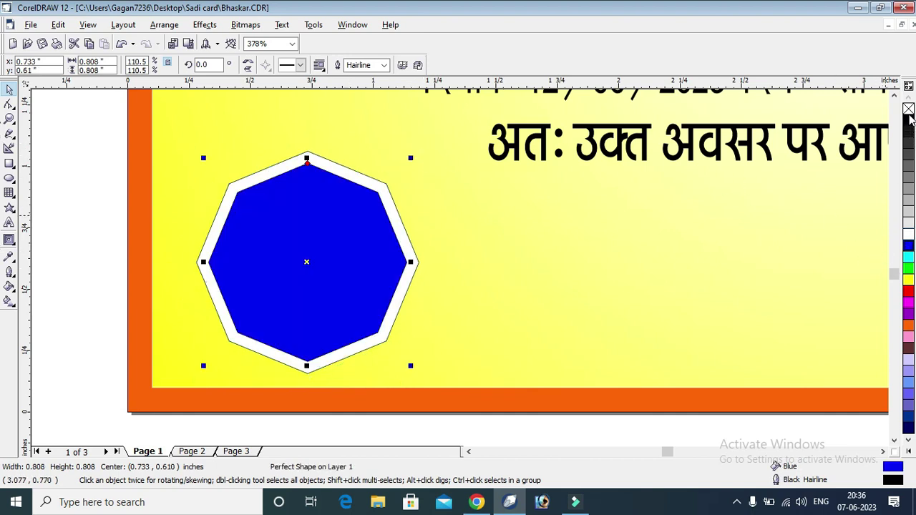
right_click(909, 112)
Remove the outline from the outer white octagon
left_click(125, 189)
left_click(364, 180)
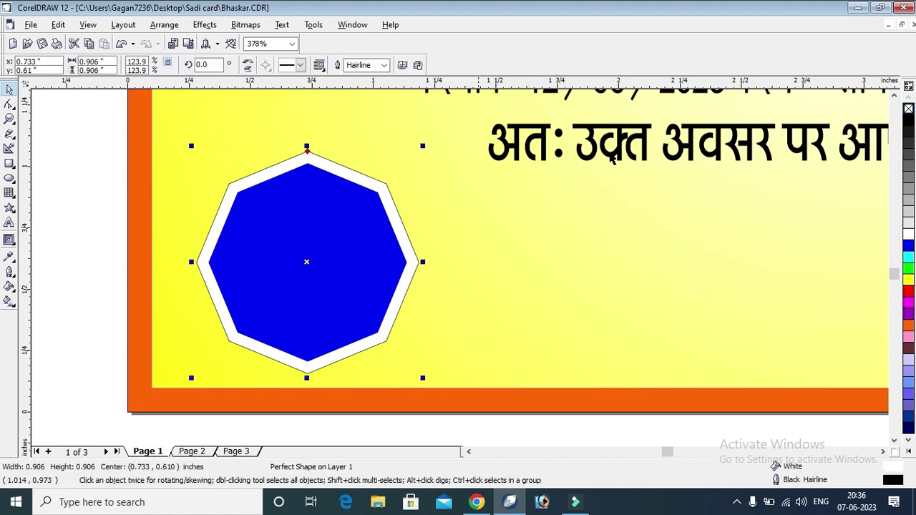
right_click(908, 112)
scroll(511, 233, "down", 5)
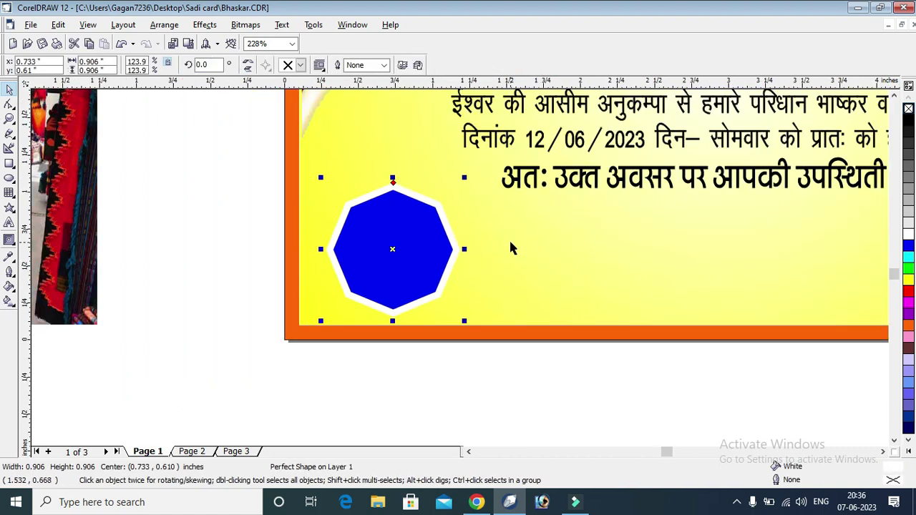
left_click(383, 245)
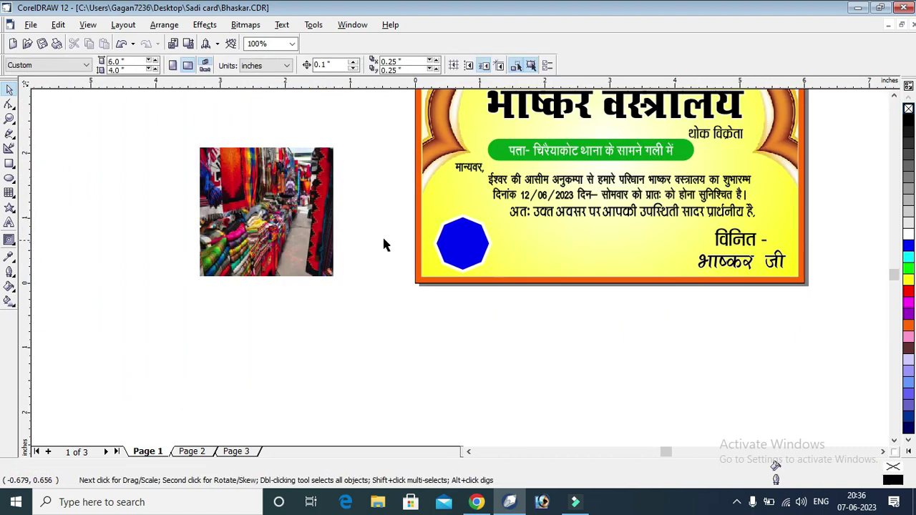
PowerClip the cloth shop photo inside the blue inner octagon
left_click(8, 118)
left_click_drag(635, 363, 130, 111)
left_click(8, 89)
left_click(140, 164)
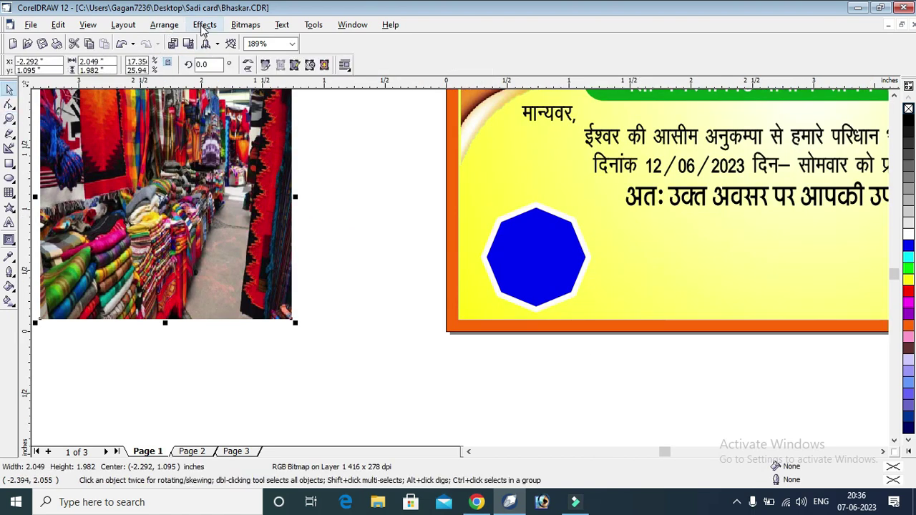
left_click(204, 25)
mouse_move(282, 174)
left_click(362, 176)
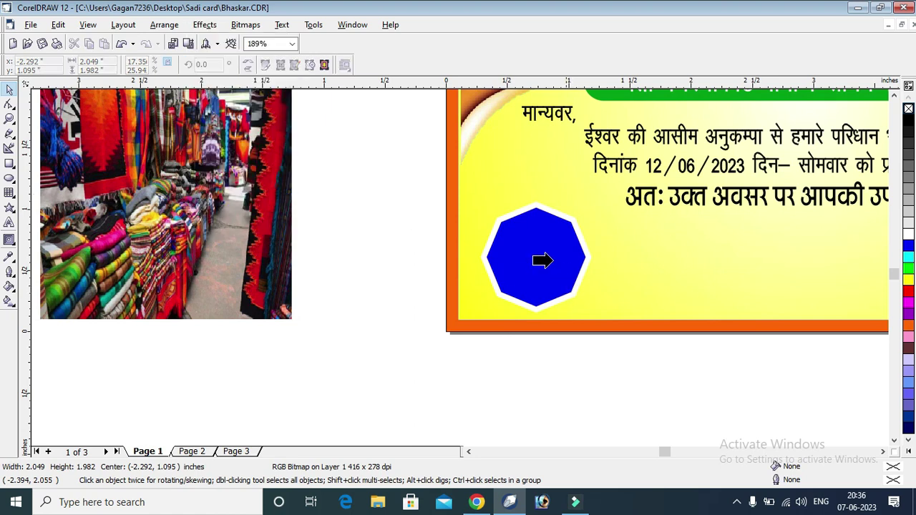
left_click(542, 261)
Edit the PowerClip contents, scale the photo down to about 0.97 x 0.94 inches around its centre, and finish editing
right_click(551, 213)
left_click(591, 236)
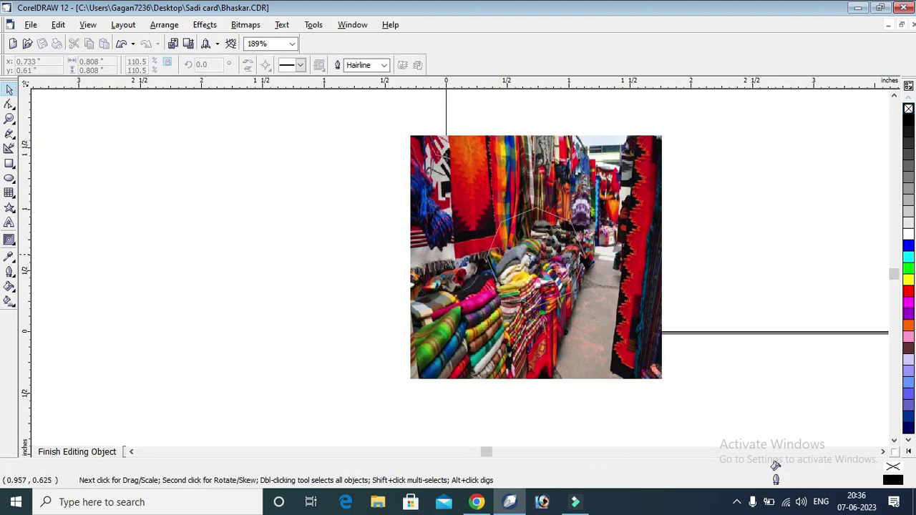
left_click(660, 137)
left_click_drag(660, 136, 622, 198)
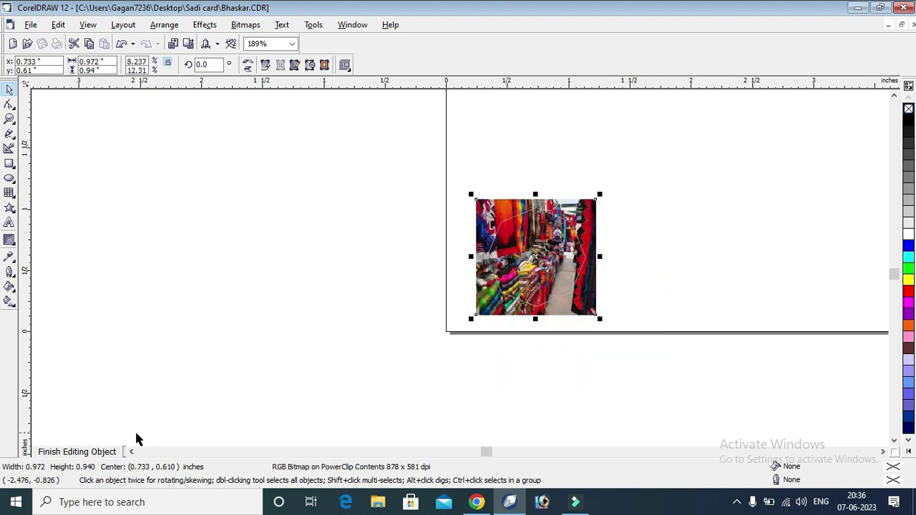
left_click(108, 451)
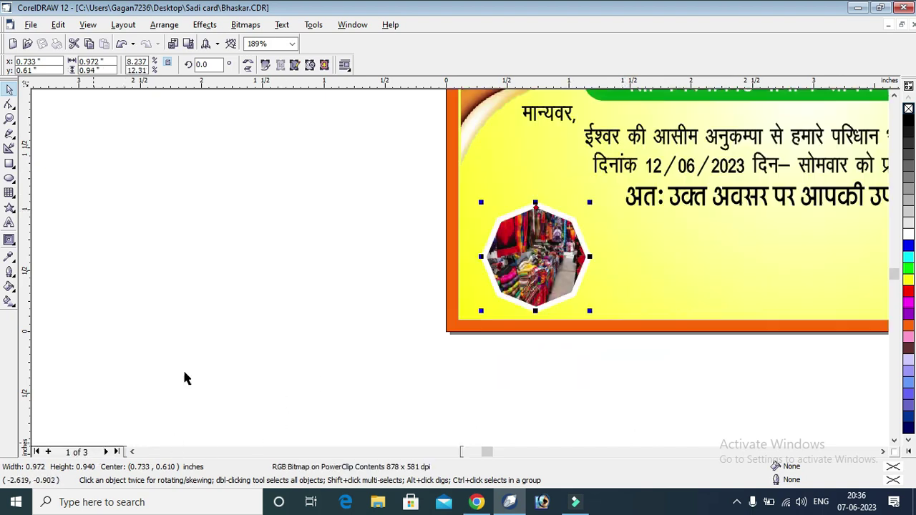
left_click(9, 119)
left_click_drag(379, 172, 708, 313)
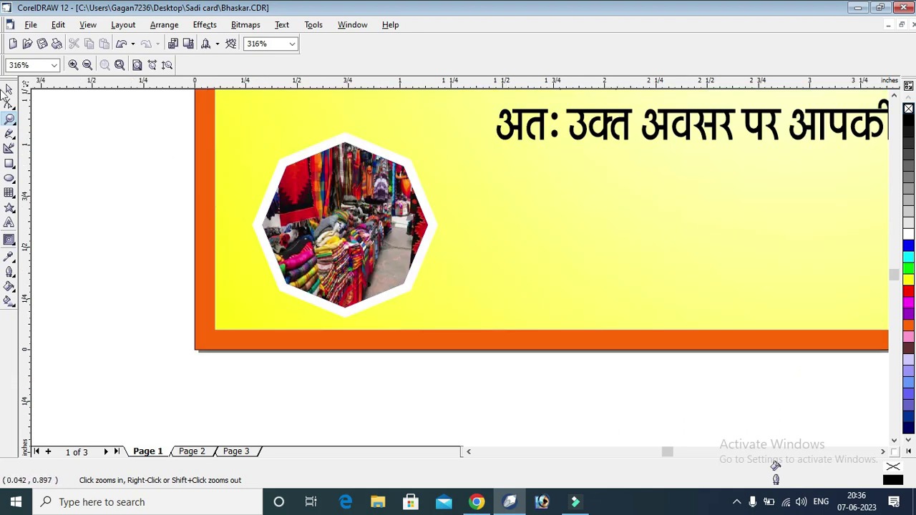
Move the octagon frame and its shop photo together closer to the card's lower-left corner, centred at about 0.66, 0.59 inches
left_click(8, 89)
left_click(473, 342)
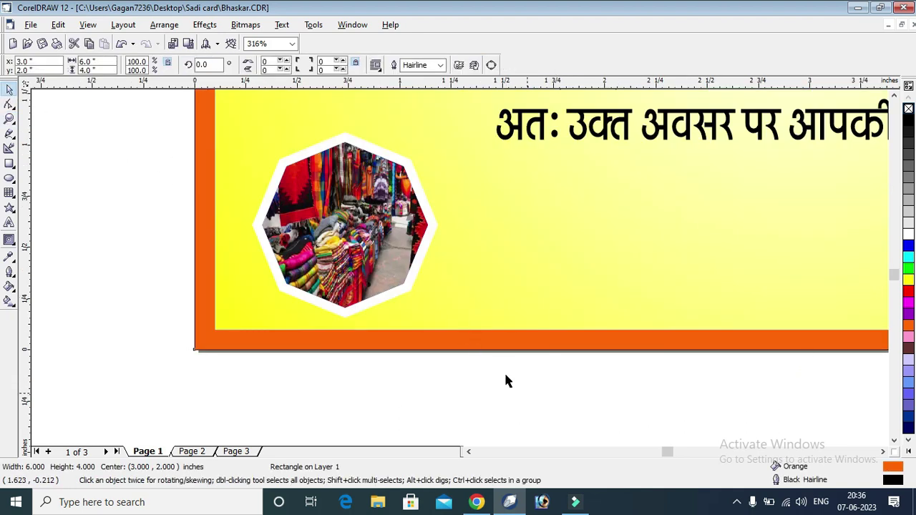
left_click_drag(171, 110, 458, 333)
left_click_drag(393, 223, 378, 228)
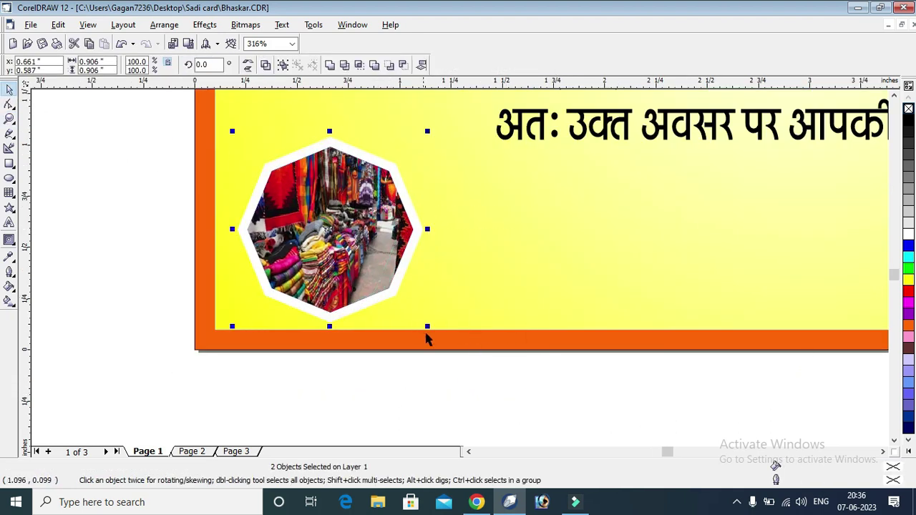
left_click(445, 358)
scroll(455, 328, "down", 1)
scroll(419, 343, "up", 2)
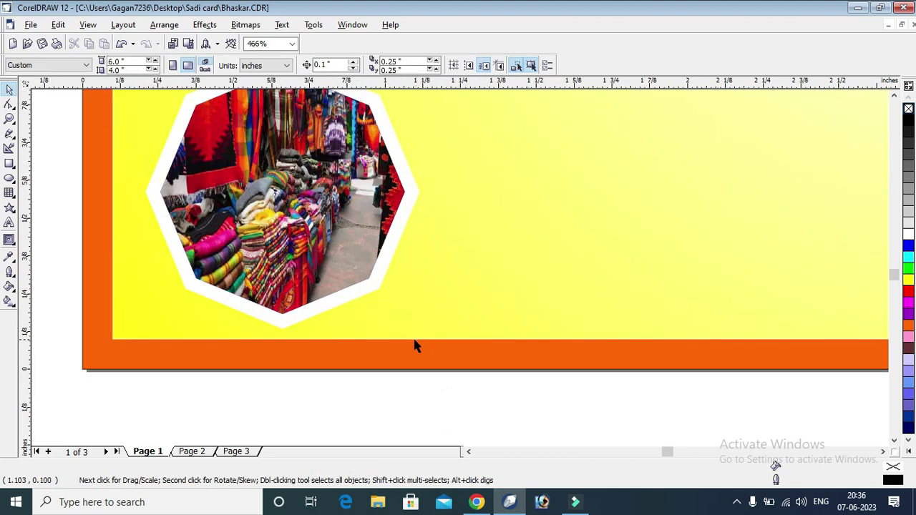
Move the road-map sketch from the far side of the workspace to just beside the card's lower-left edge
key("F4")
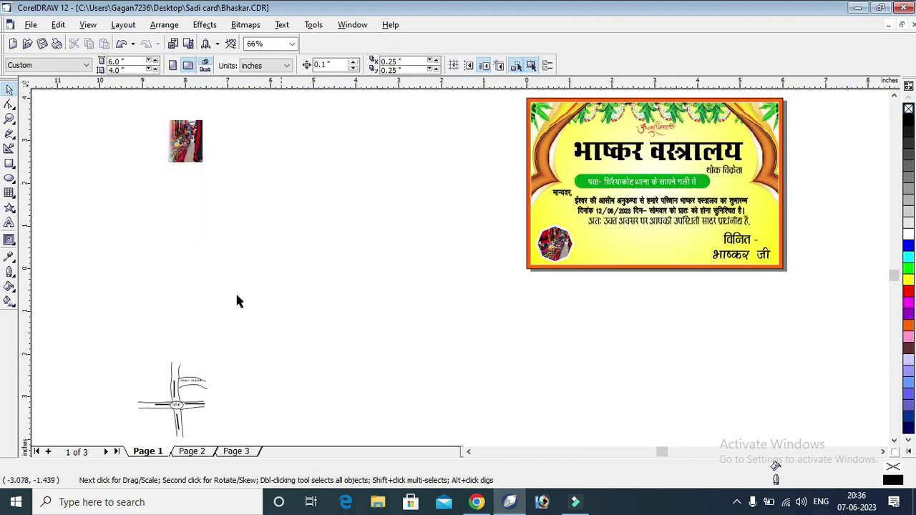
scroll(145, 399, "down", 3)
mouse_move(190, 338)
left_mouse_down()
mouse_move(492, 221)
mouse_move(496, 208)
left_mouse_up()
left_click(348, 247)
scroll(367, 266, "down", 2)
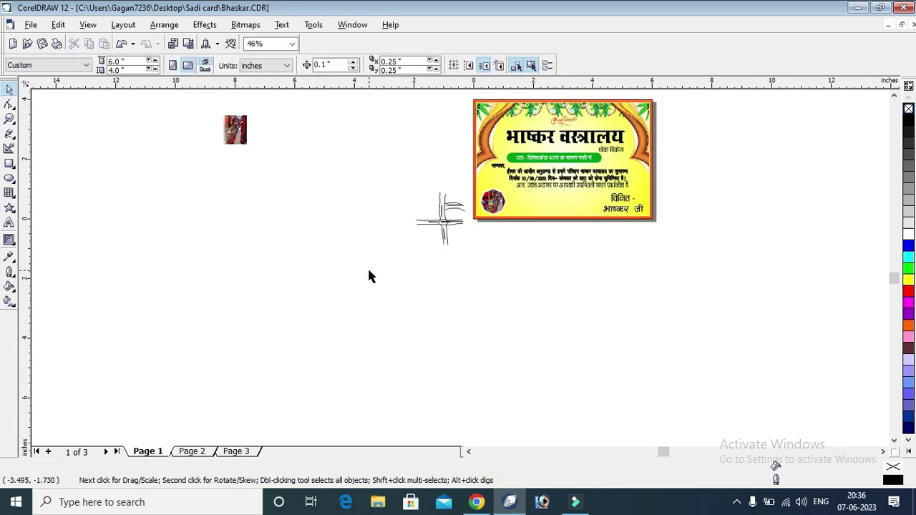
scroll(372, 279, "up", 1)
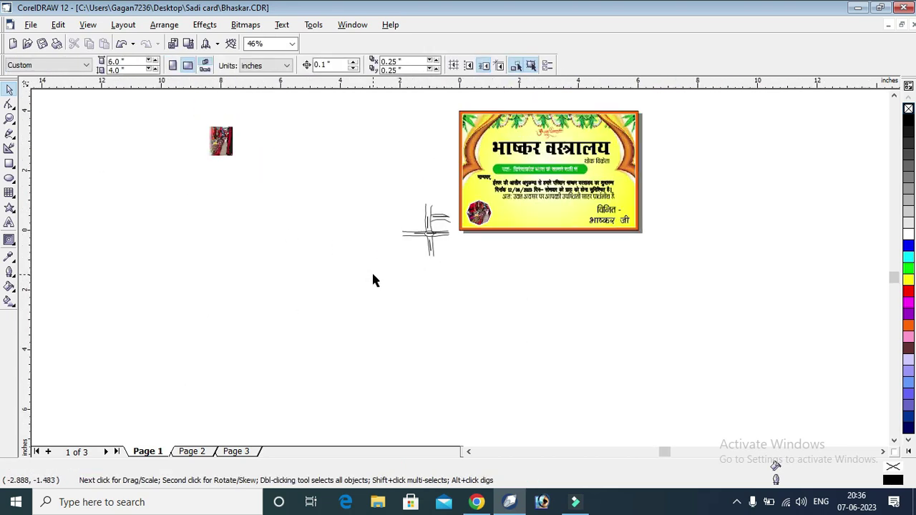
Move the grouped road map onto the lower-left corner of the card, over the octagon photo
left_click(10, 118)
left_click_drag(404, 191, 586, 272)
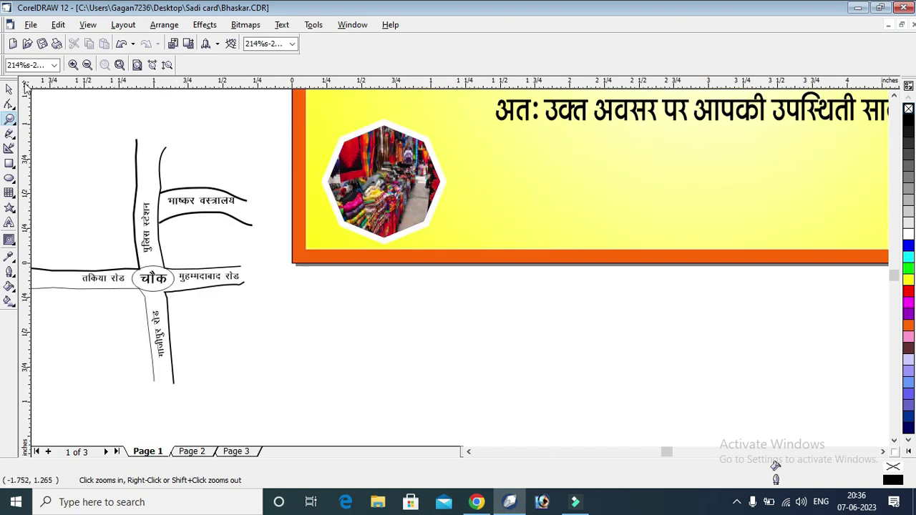
scroll(190, 139, "down", 1)
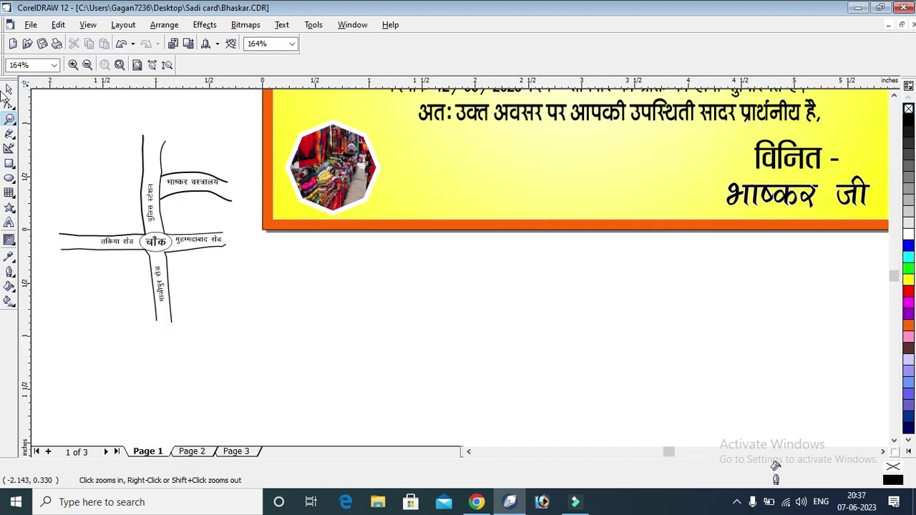
left_click(8, 90)
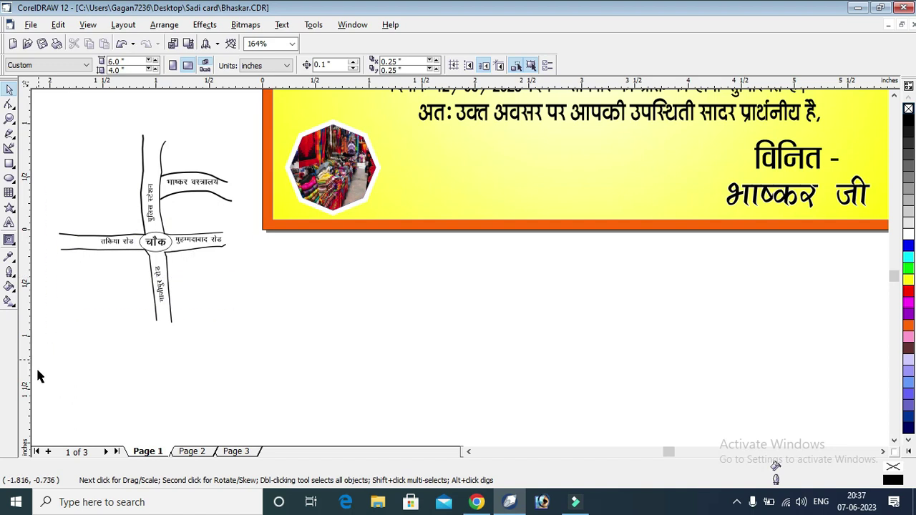
left_click_drag(37, 370, 30, 374)
left_click_drag(318, 184, 517, 144)
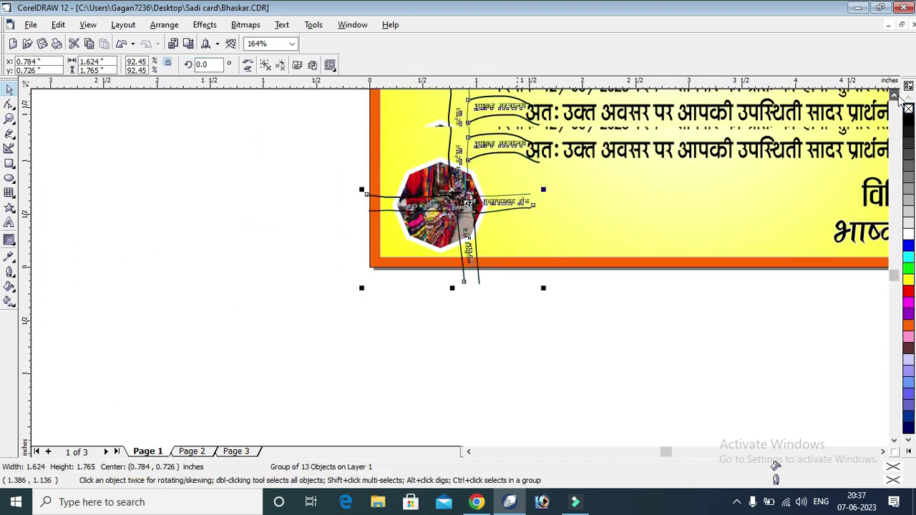
Scale the road map down to about 1.35 x 1.46 inches and raise it clear of the card's lower border
scroll(556, 220, "up", 3)
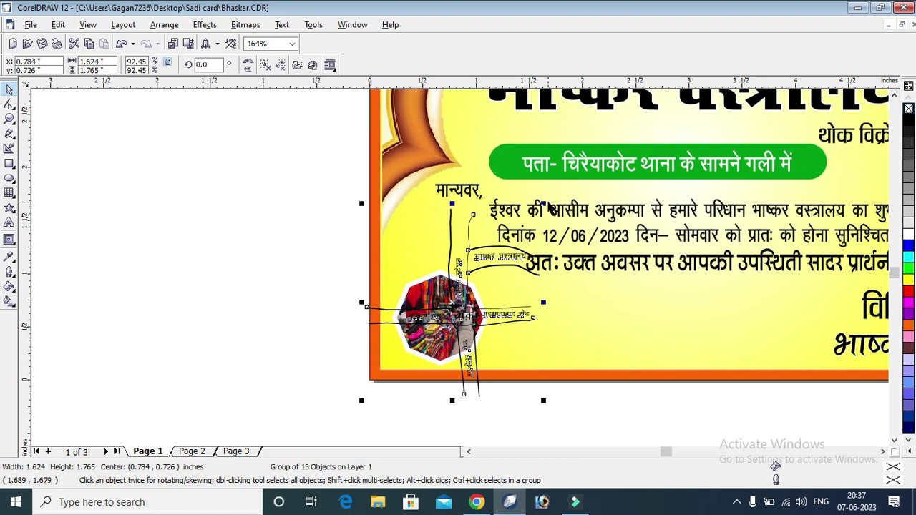
left_click_drag(543, 203, 513, 235)
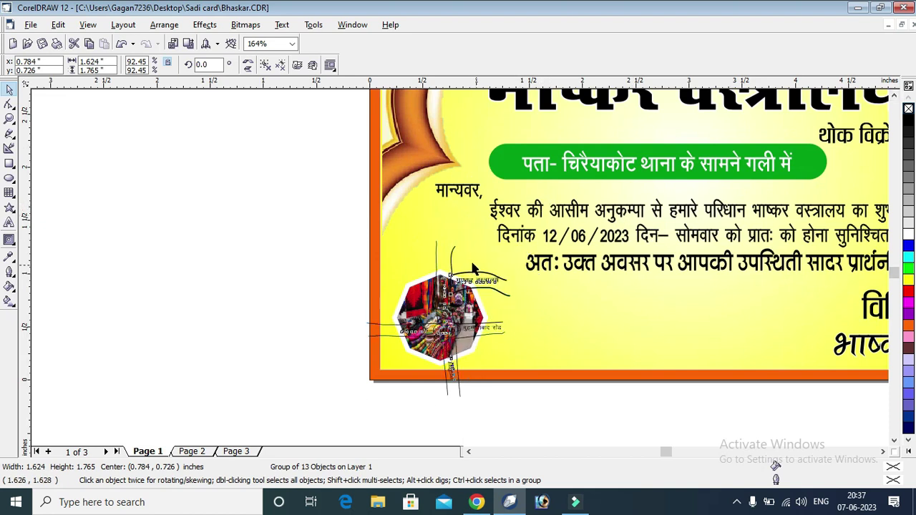
left_click_drag(453, 261, 463, 228)
left_click(513, 374)
Move the octagon photo to the right of the road map, centred at about 1.91, 0.54 inches, and nudge the map into the free corner
left_click_drag(574, 418, 366, 295)
left_click_drag(451, 326, 574, 326)
left_click(477, 297)
left_click_drag(477, 298, 484, 300)
PowerClip the road map inside the yellow gradient background rectangle
left_click(205, 24)
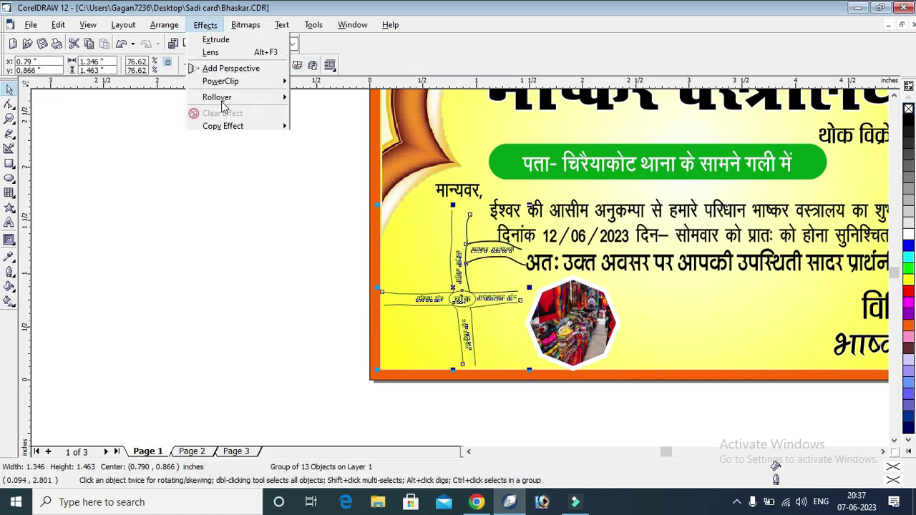
mouse_move(236, 177)
left_click(345, 174)
left_click(645, 303)
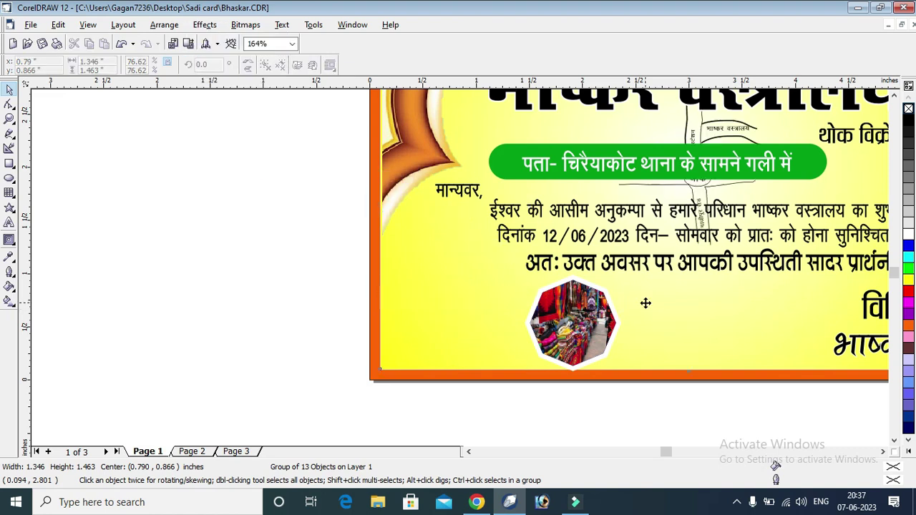
Edit the background's PowerClip contents, move the map to the lower-left corner at about 0.48, 0.85 inches, and finish editing
right_click(645, 303)
left_click(683, 43)
left_click_drag(713, 174, 431, 297)
mouse_move(433, 298)
left_mouse_down()
mouse_move(455, 297)
mouse_move(443, 302)
left_mouse_up()
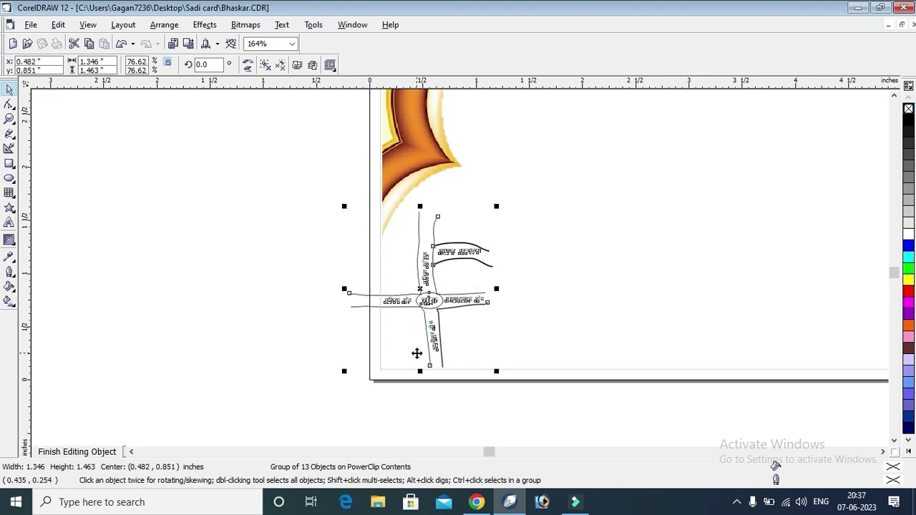
left_click(68, 452)
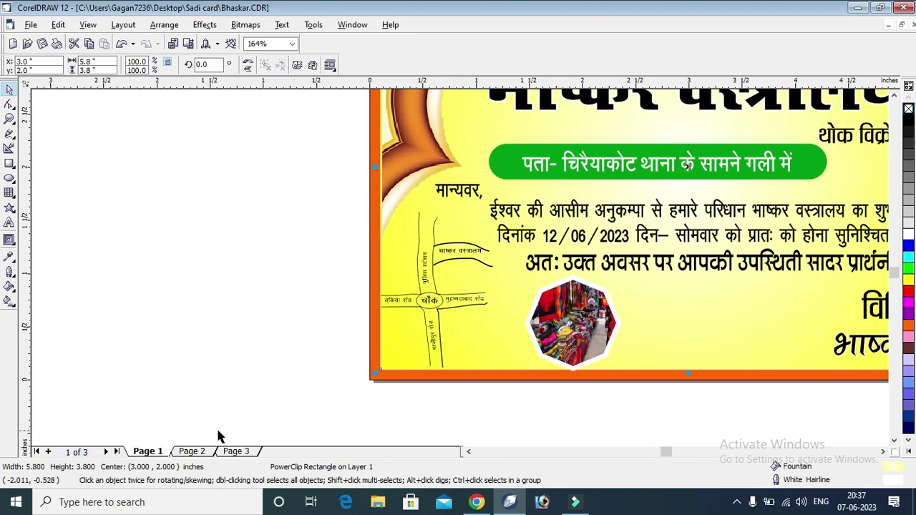
left_click(617, 342)
scroll(594, 319, "down", 2)
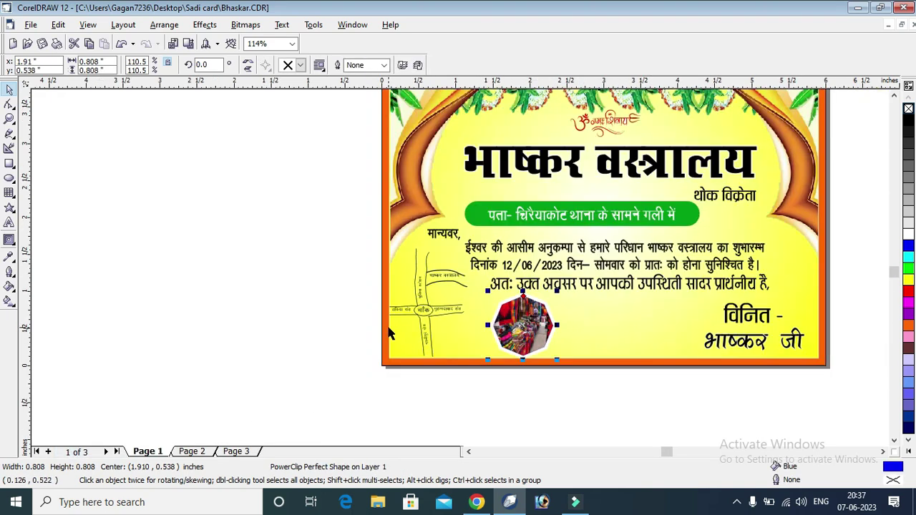
left_click(428, 415)
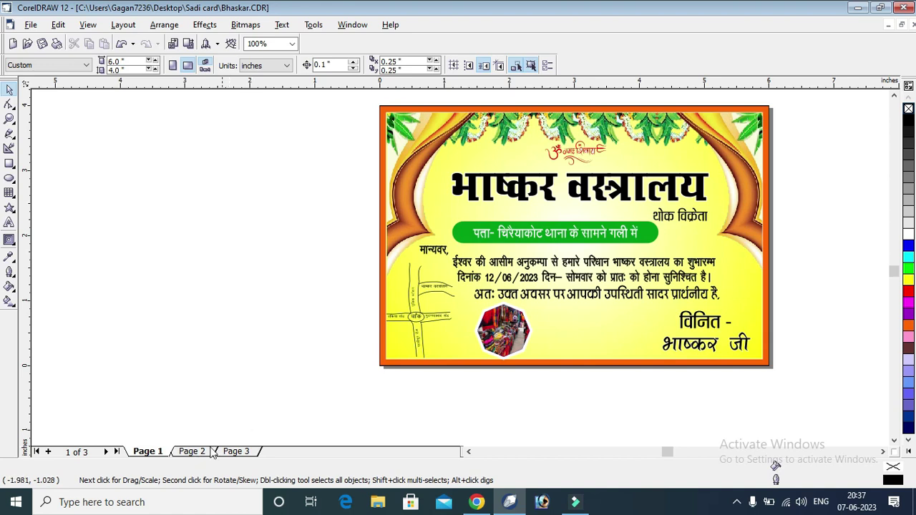
Bring the red mobile-number text from page 2 onto page 1 and place it between the octagon photo and the signature
left_click(183, 454)
left_click_drag(697, 344, 145, 425)
left_click_drag(153, 384, 631, 334)
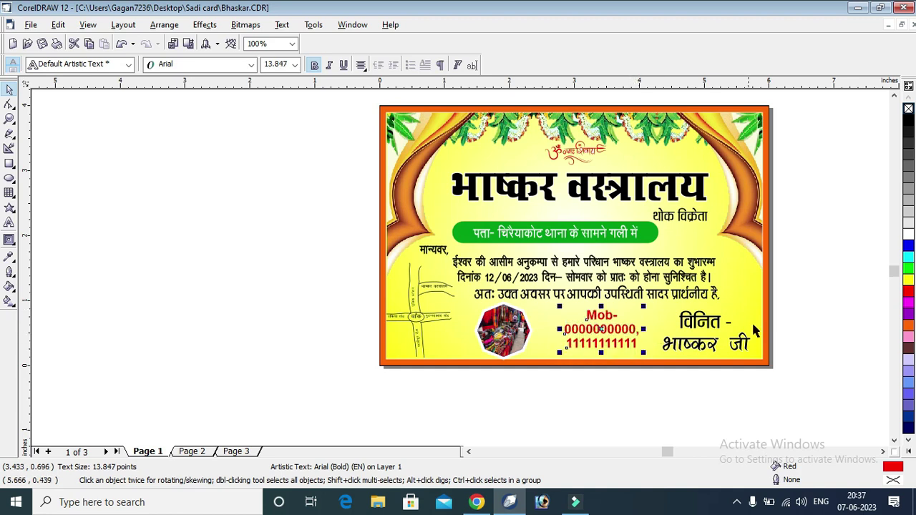
left_click(849, 279)
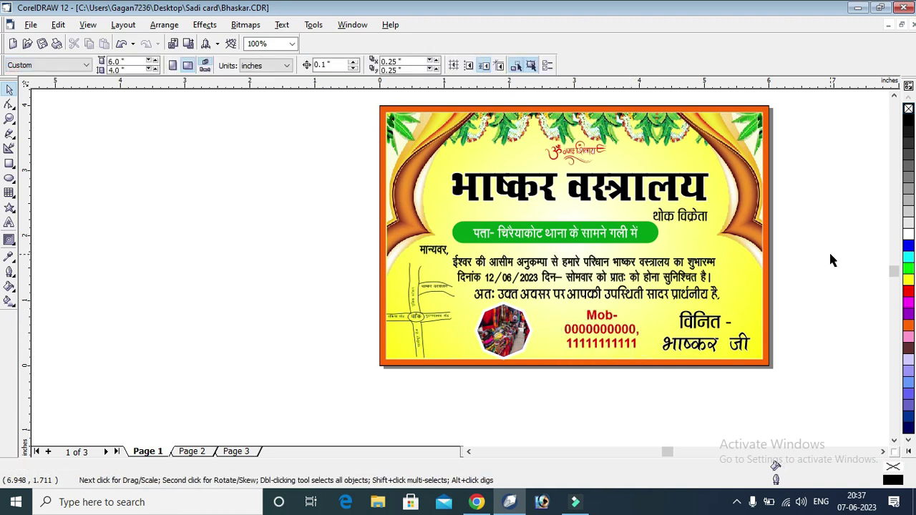
Edit the yellow background's PowerClip contents and draw a wide ellipse about 6.44 x 2.50 inches across the garland and curtain artwork
left_click(10, 118)
left_click(709, 204)
left_click(10, 88)
right_click(605, 238)
left_click(675, 176)
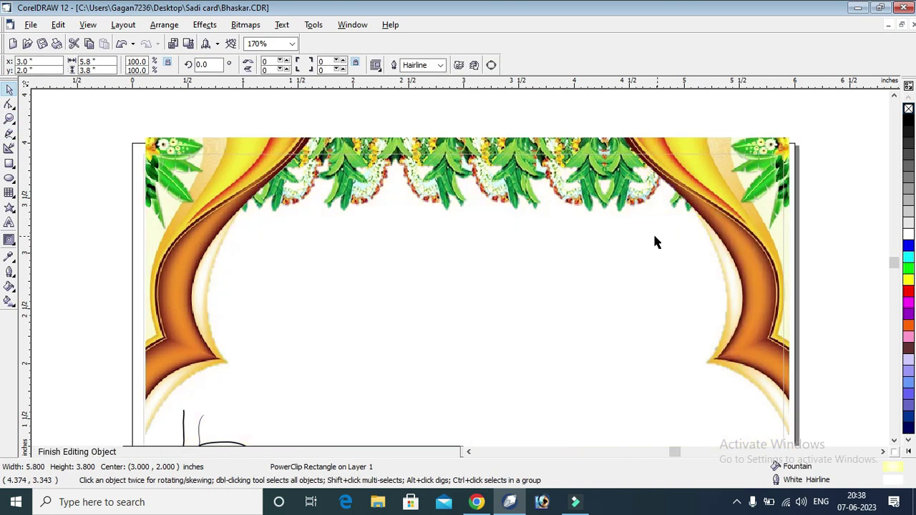
left_click(10, 178)
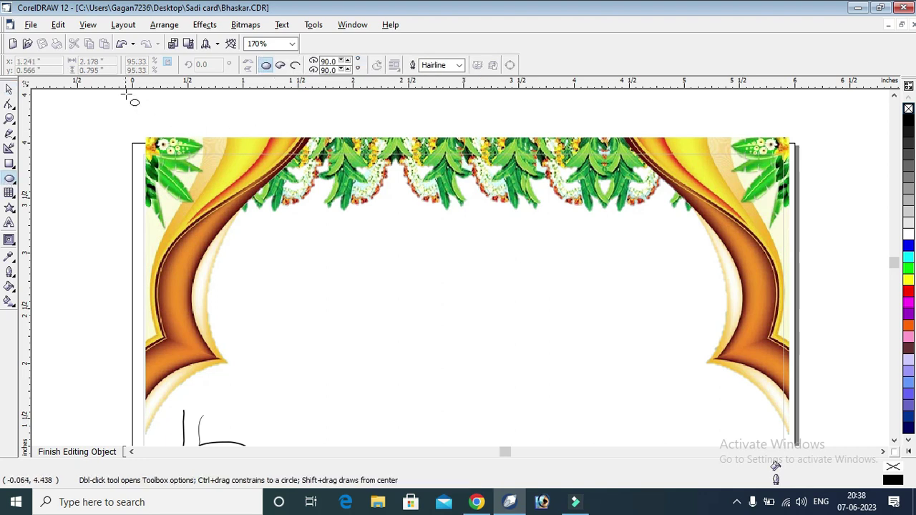
left_click_drag(766, 364, 843, 375)
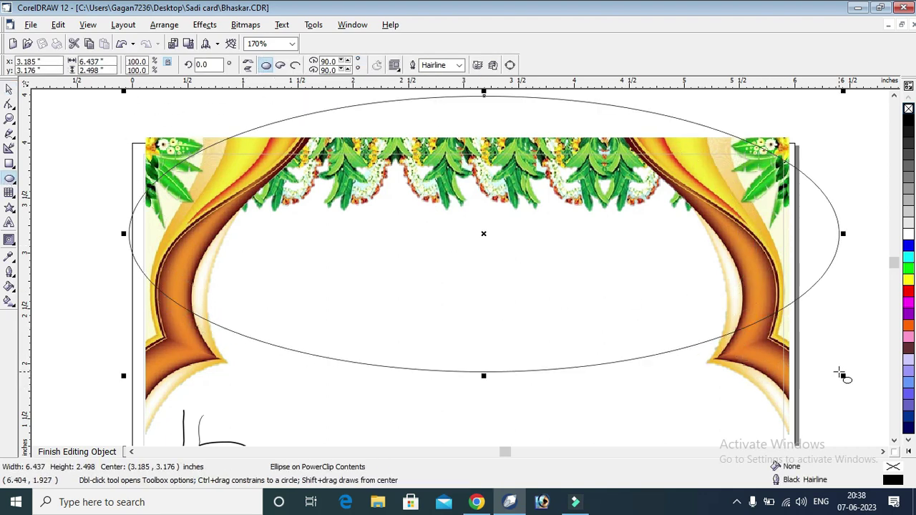
Shift the ellipse to a centre of about 2.80, 3.06 inches and fill it red
left_click(8, 90)
left_click_drag(481, 267, 439, 280)
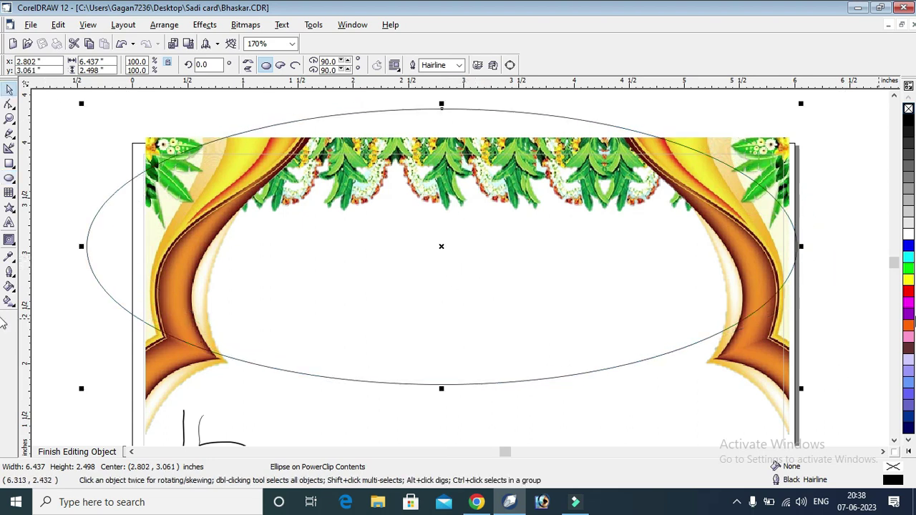
left_click(908, 290)
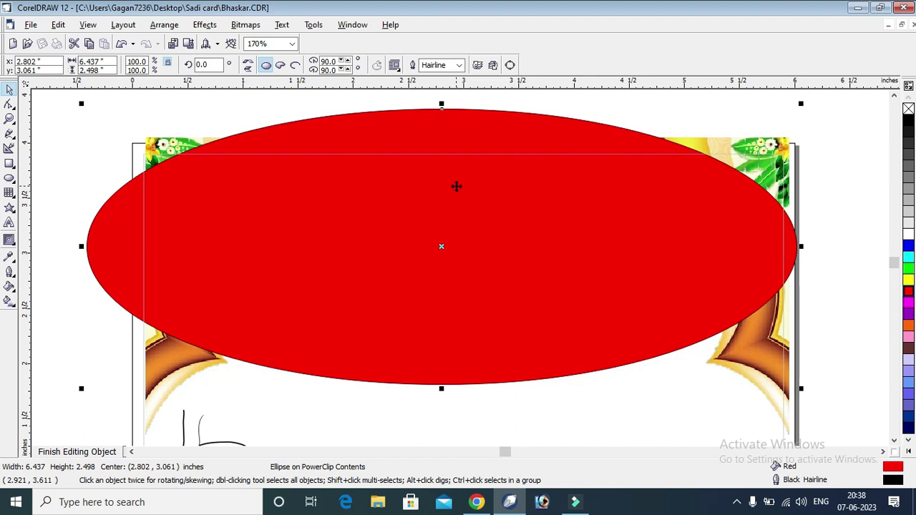
Place the red ellipse behind the garland and curtain artwork and centre it at about 3.03, 2.93 inches
left_click_drag(623, 240, 628, 242)
key("ctrl+z")
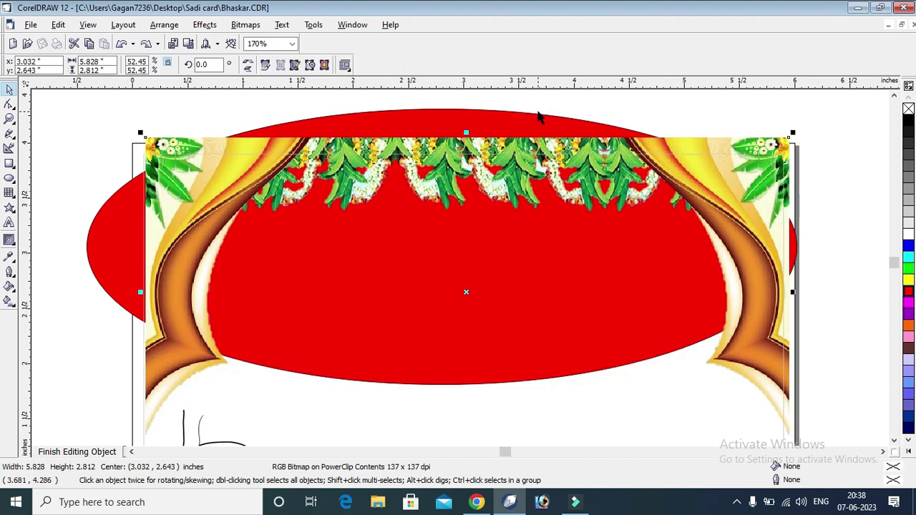
left_click(537, 111)
left_click_drag(532, 116, 573, 141)
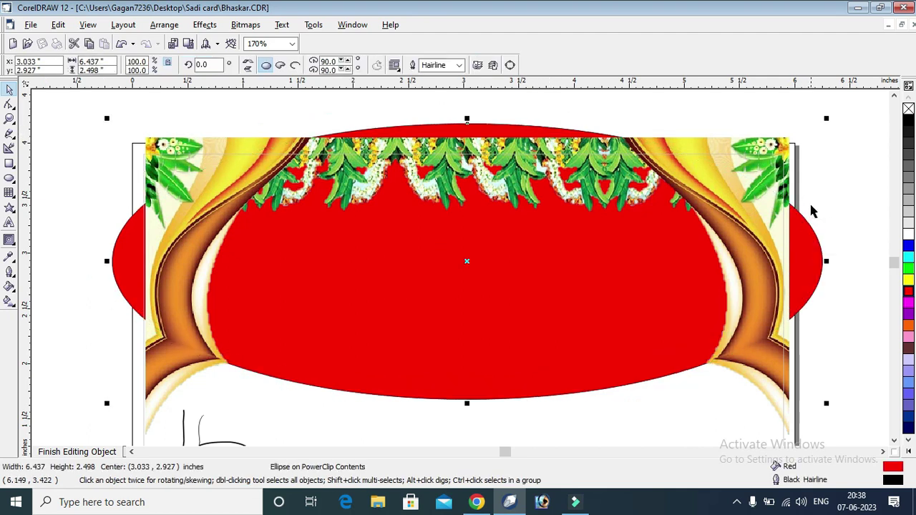
Give the ellipse a radial red-to-white fountain fill, widen its radius, and shift the white centre slightly downward
left_click(9, 301)
left_click_drag(564, 219, 442, 360)
left_click(60, 67)
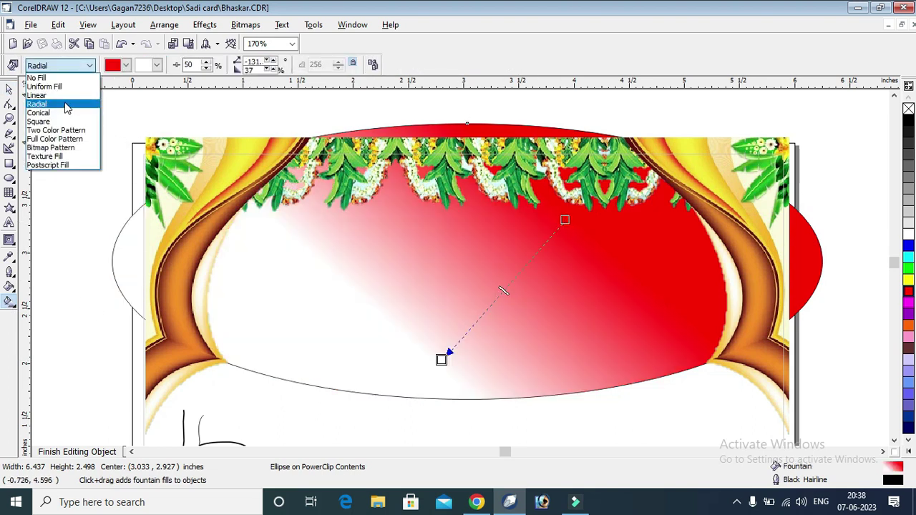
left_click(67, 105)
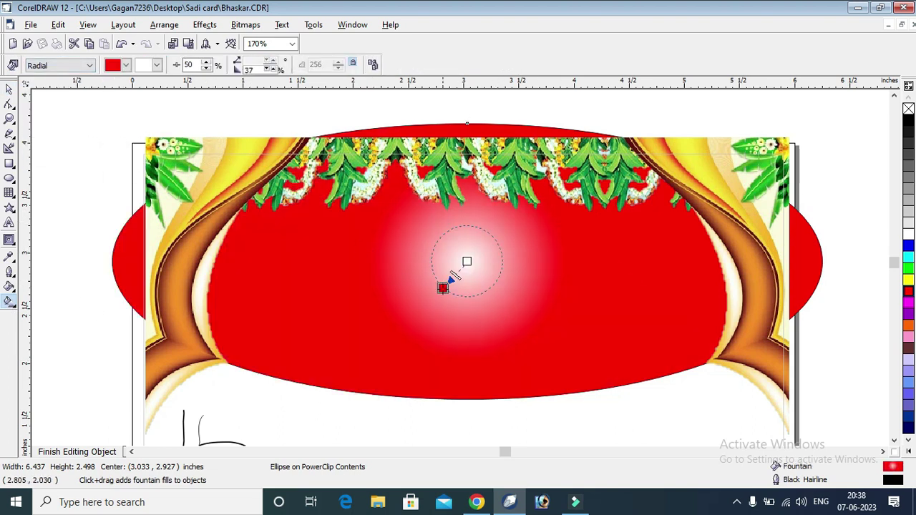
left_click_drag(443, 286, 363, 321)
left_click_drag(466, 262, 471, 306)
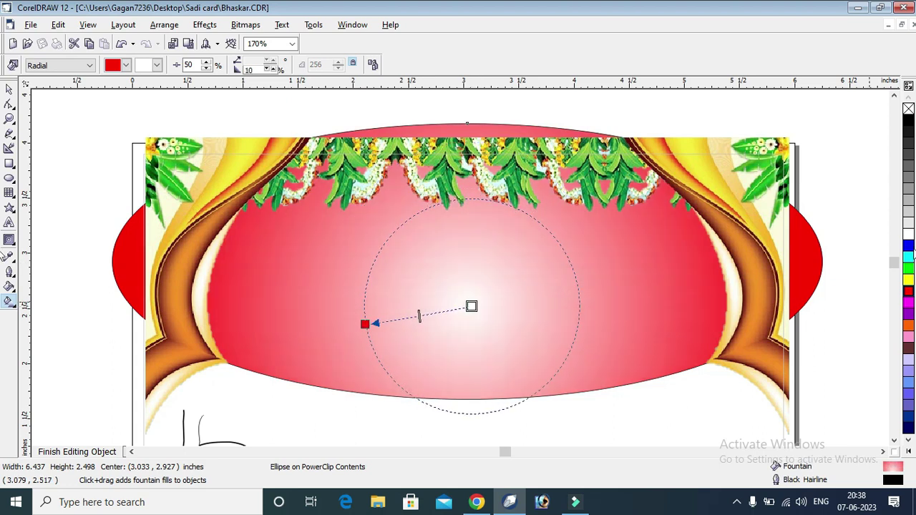
Recolour the radial fill with a blue centre and dark navy edge, adjust its radius, and finish editing the PowerClip contents
left_click(907, 246)
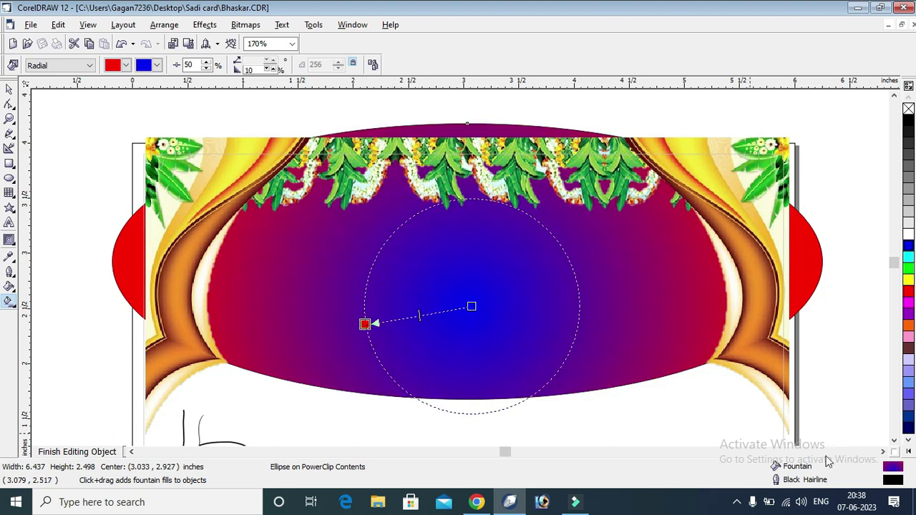
left_click(907, 427)
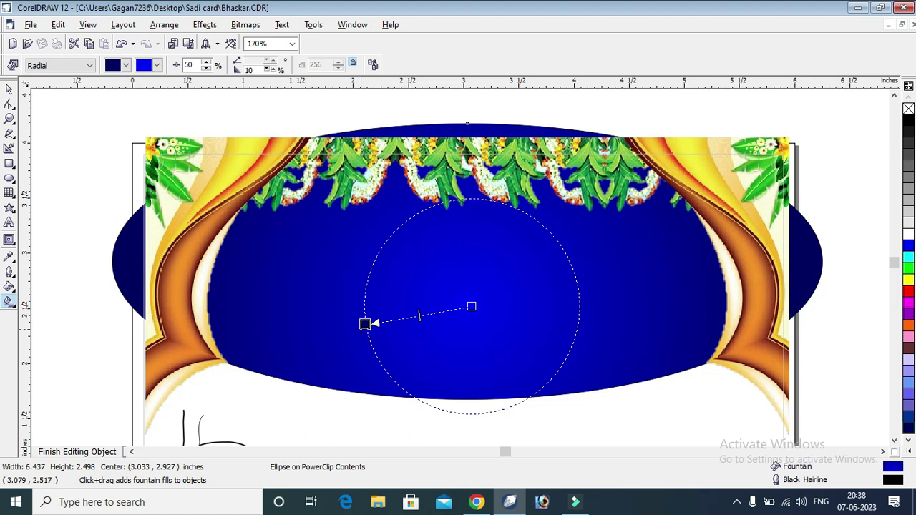
left_click_drag(364, 323, 460, 377)
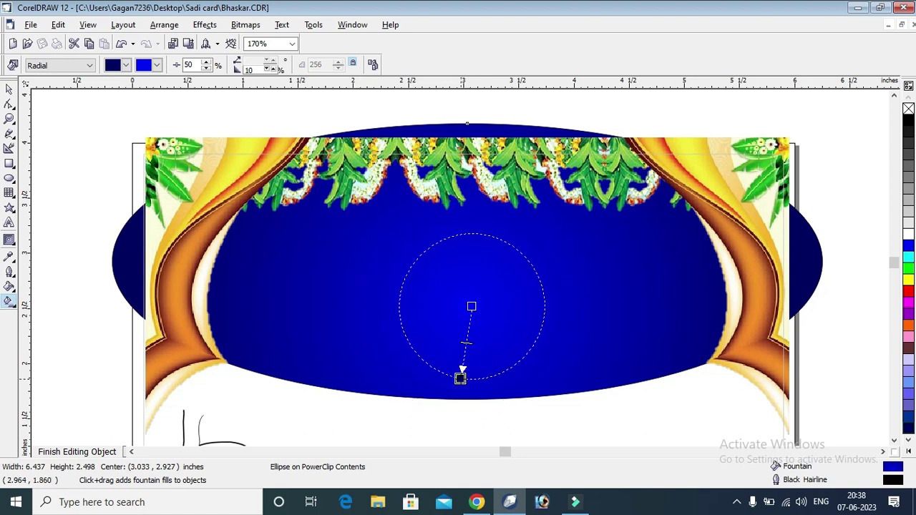
left_click(76, 451)
key("Escape")
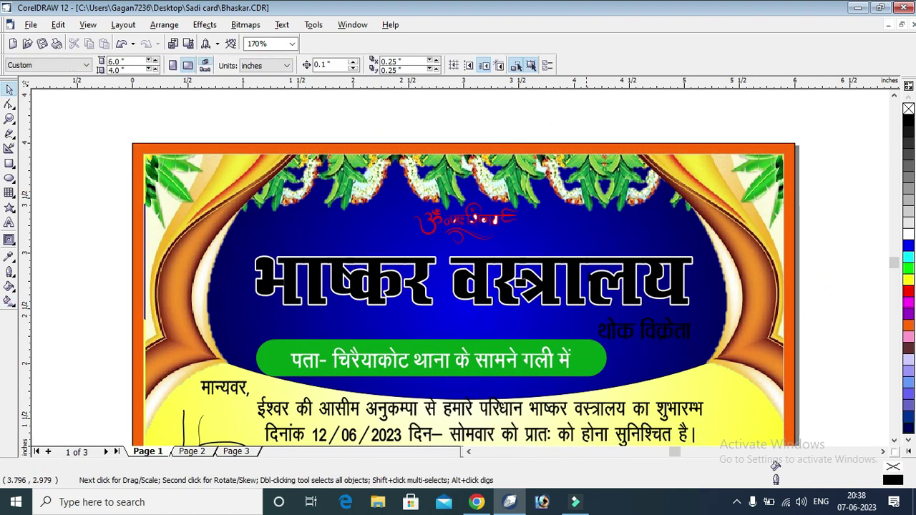
Change the fill of the card's main background rectangle to white
left_click(619, 282)
scroll(506, 226, "down", 2)
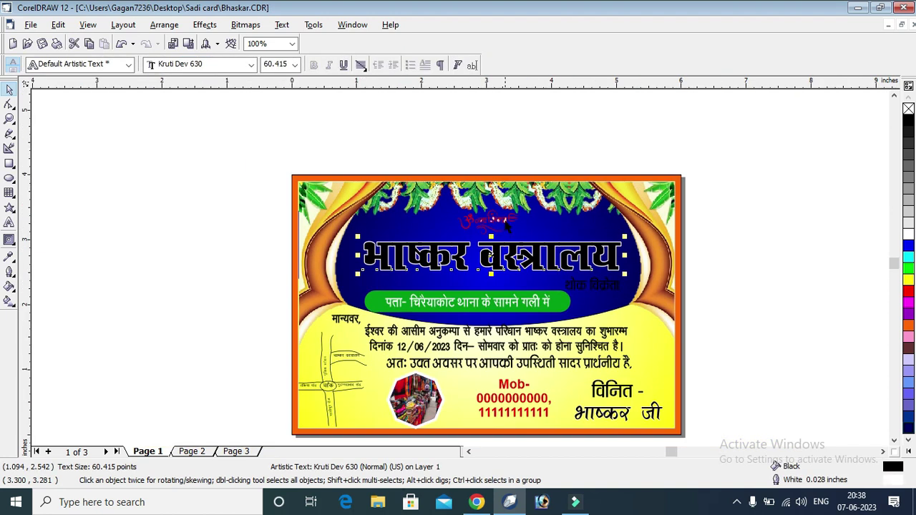
left_click(670, 359)
left_click(907, 234)
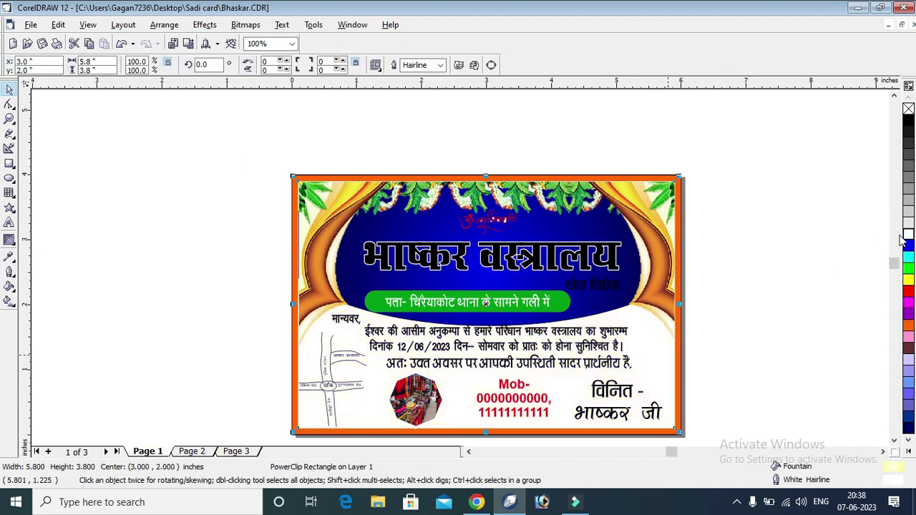
left_click(126, 183)
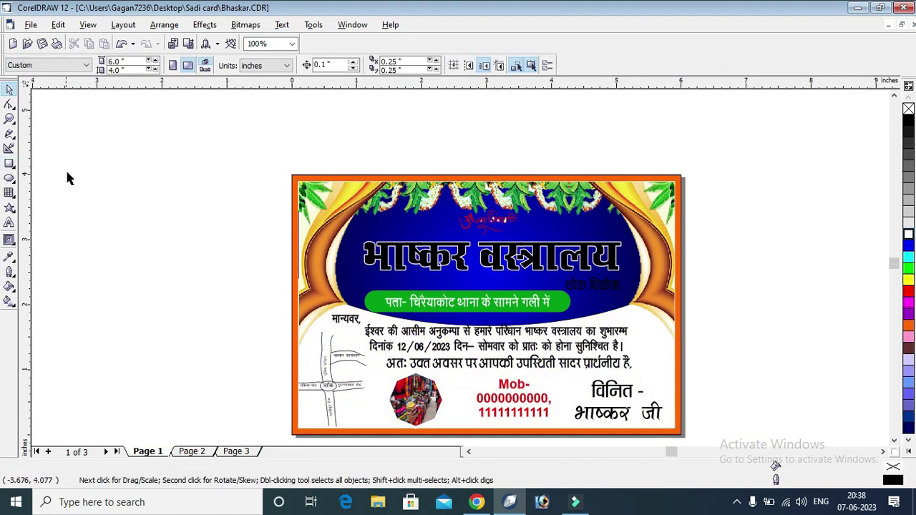
Trim the white inner shape out of the letter म in the ॐ नमः शिवाय artwork and delete the white piece
left_click(9, 120)
left_click(35, 125)
left_click_drag(288, 153, 680, 420)
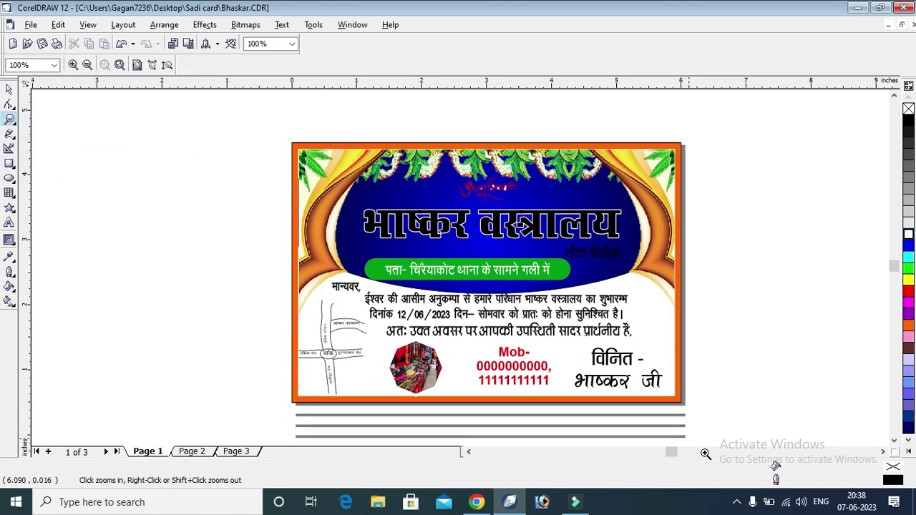
left_click_drag(673, 294, 226, 83)
left_click_drag(218, 152, 731, 376)
left_click(461, 269)
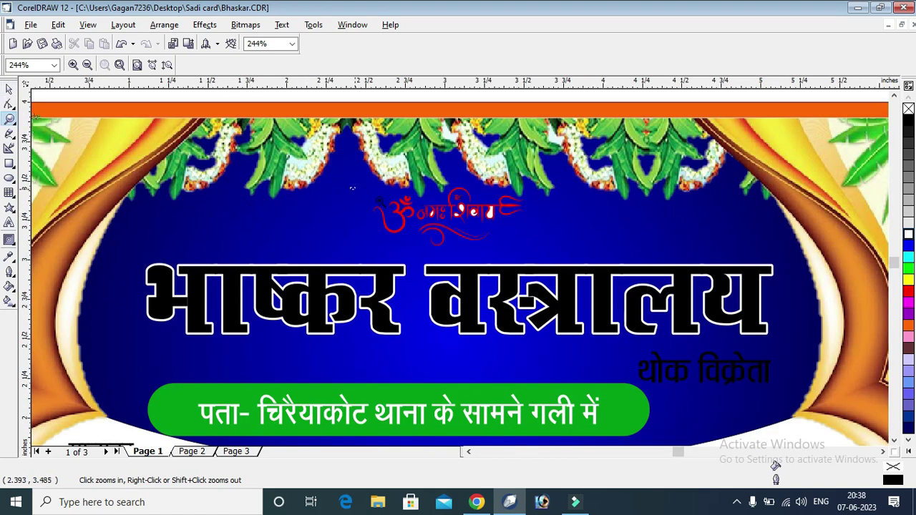
left_click_drag(352, 188, 575, 265)
left_click_drag(639, 354, 171, 129)
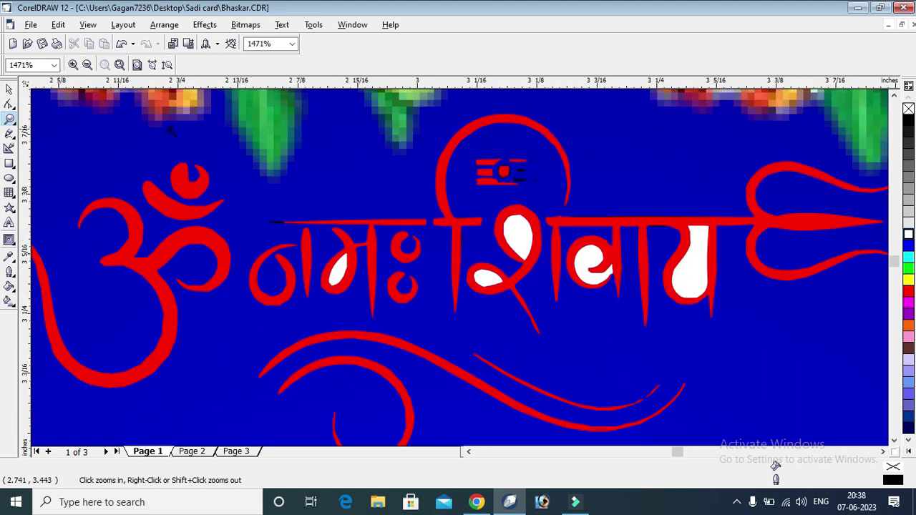
left_click(8, 90)
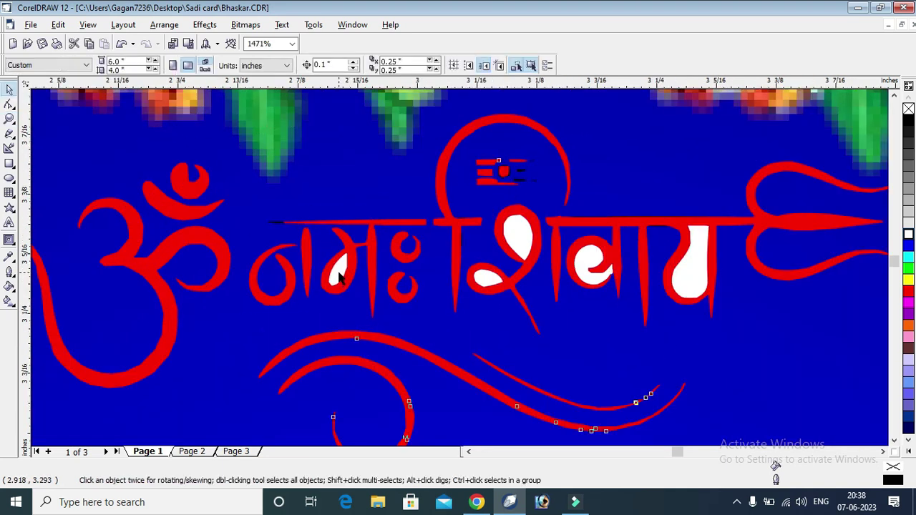
left_click(342, 264)
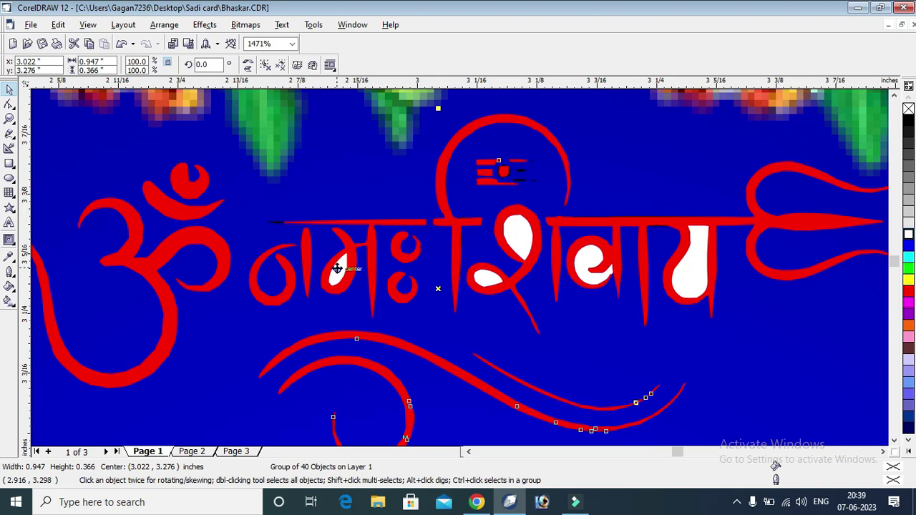
left_click(337, 268, "ctrl")
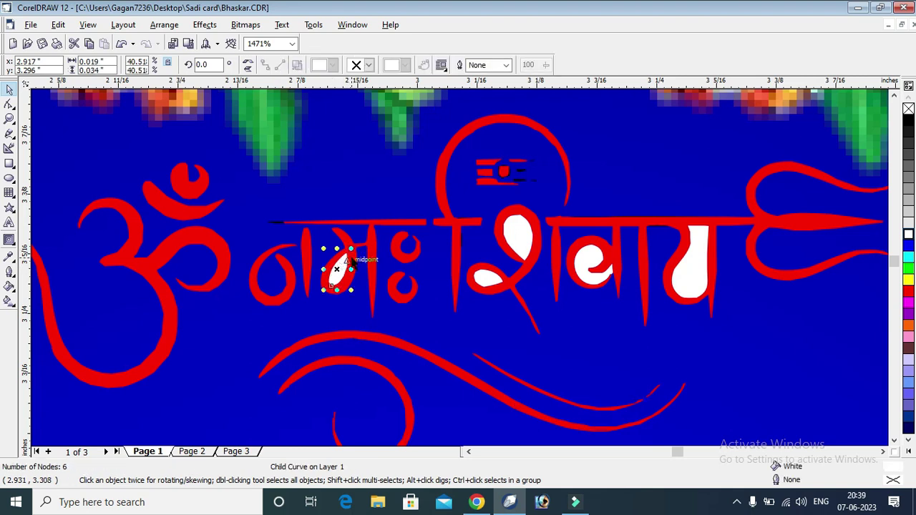
left_click(347, 258)
left_click(345, 236, "shift")
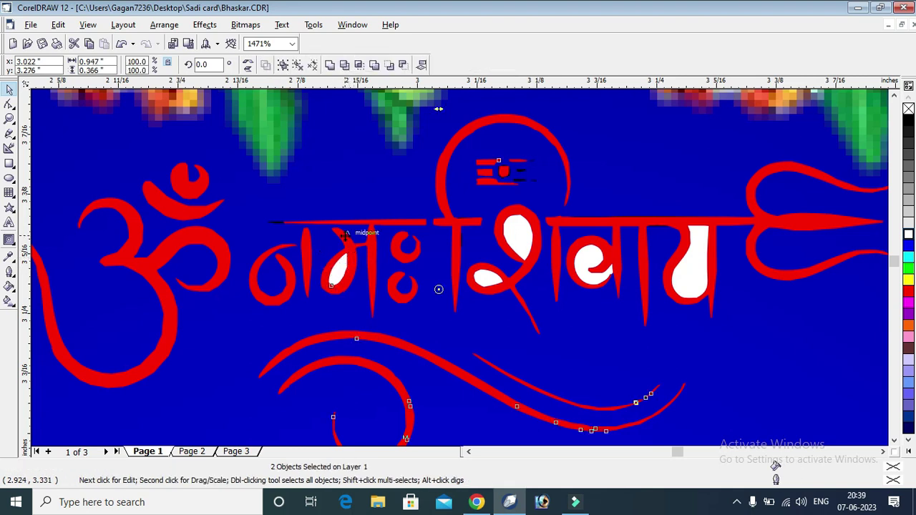
left_click(363, 251)
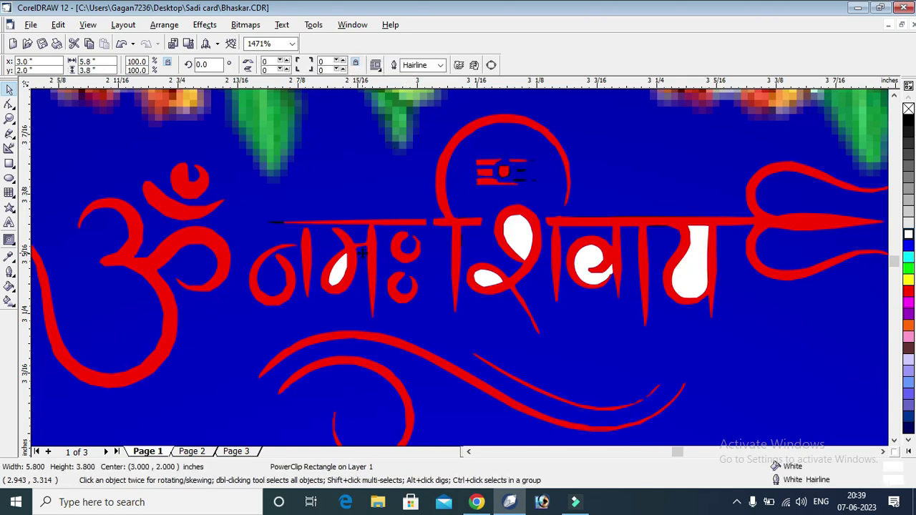
left_click(345, 278)
left_click(336, 271, "ctrl")
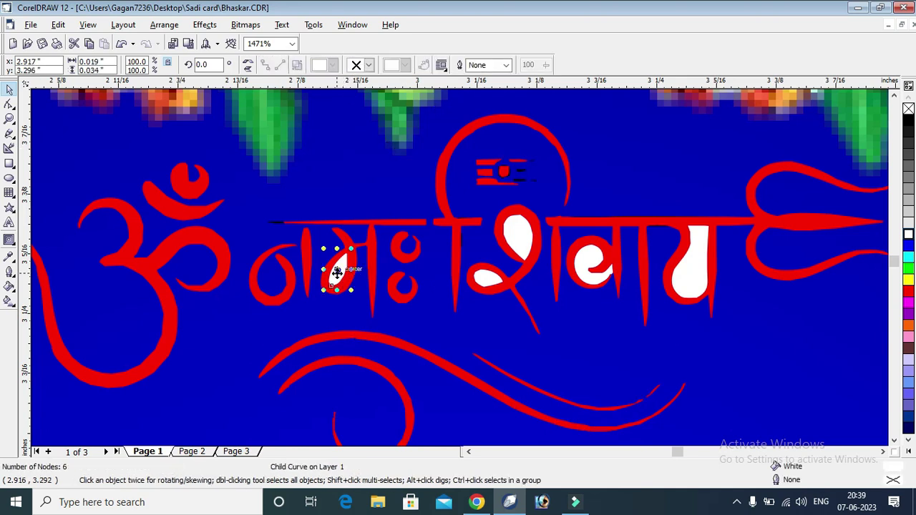
key("Delete")
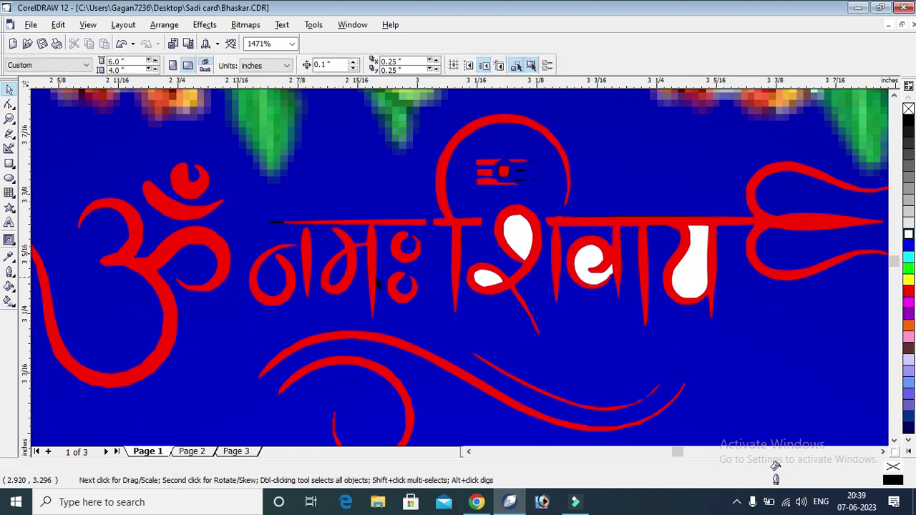
Ungroup the red ॐ नमः शिवाय artwork so its curves can be selected individually
left_click(521, 245)
key("Escape")
right_click(526, 257)
left_click(557, 282)
Try to trim the letter श using both of its white inner shapes at once
left_click(525, 249)
left_click(525, 253)
left_click(515, 276, "shift")
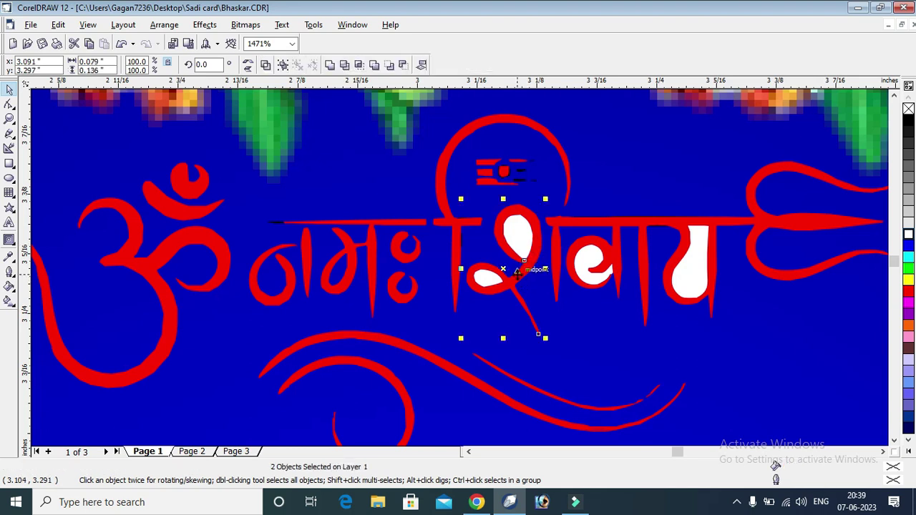
left_click(344, 66)
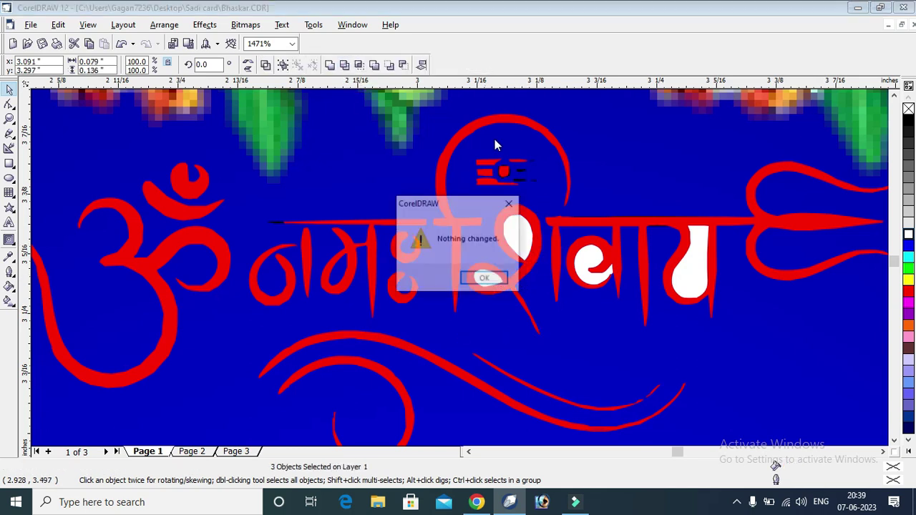
left_click(502, 280)
Try to trim the upper white shape out of श and delete it, and undo the deletion
left_click(532, 255)
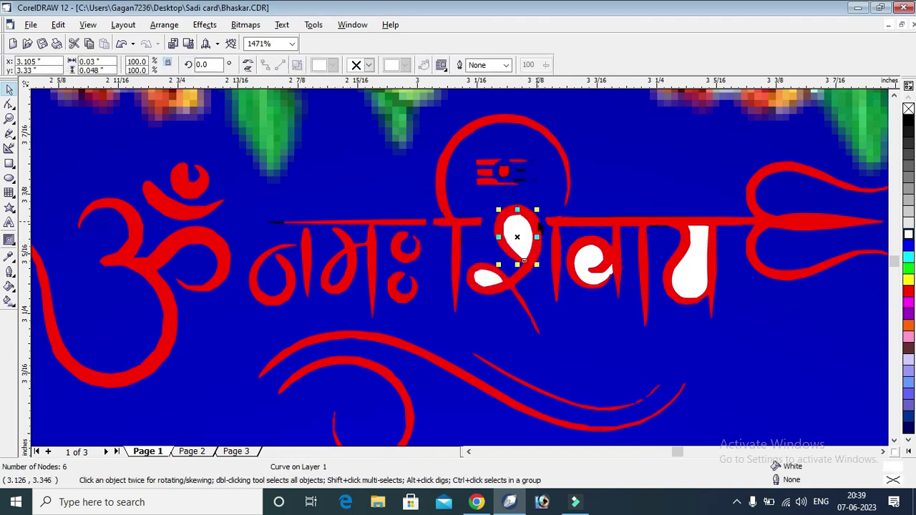
left_click(538, 221, "shift")
left_click(344, 65)
left_click(517, 240)
left_click(523, 236)
key("Delete")
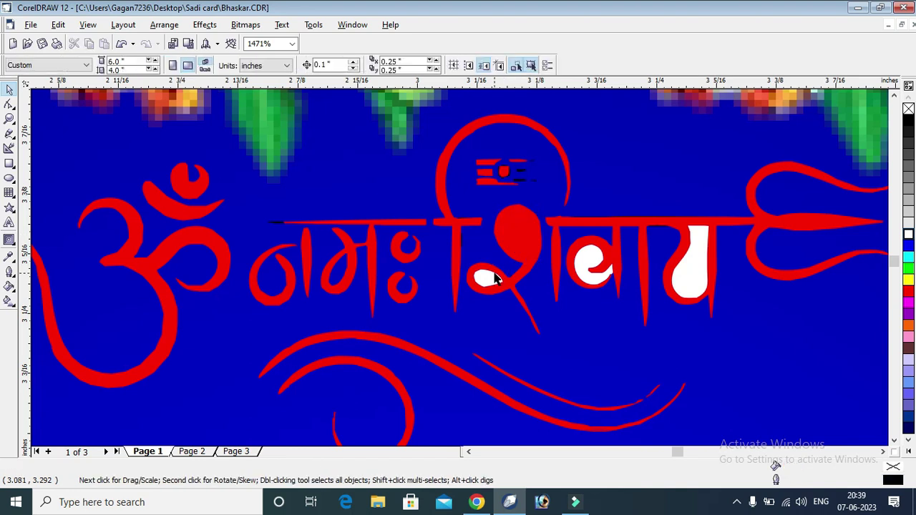
key("ctrl+z")
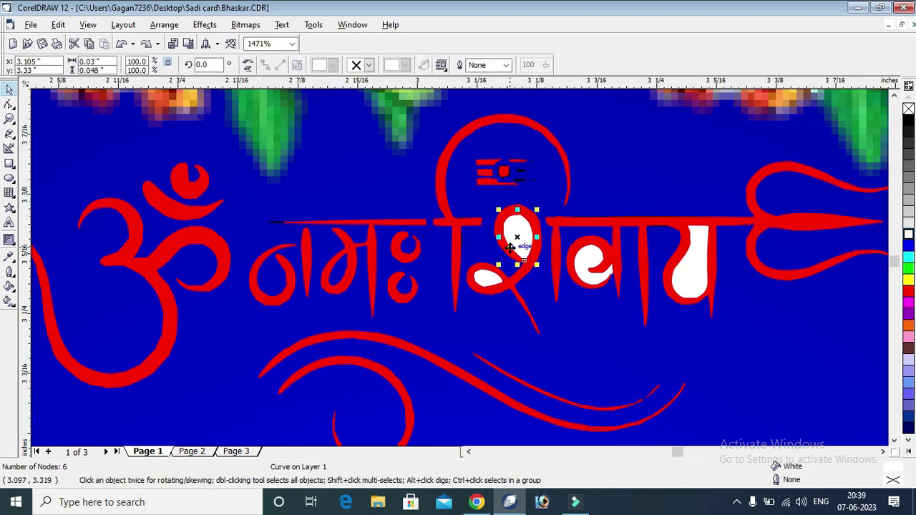
key("Escape")
Trim the upper white inner shape out of the red श curve and delete the white piece
left_click(528, 236)
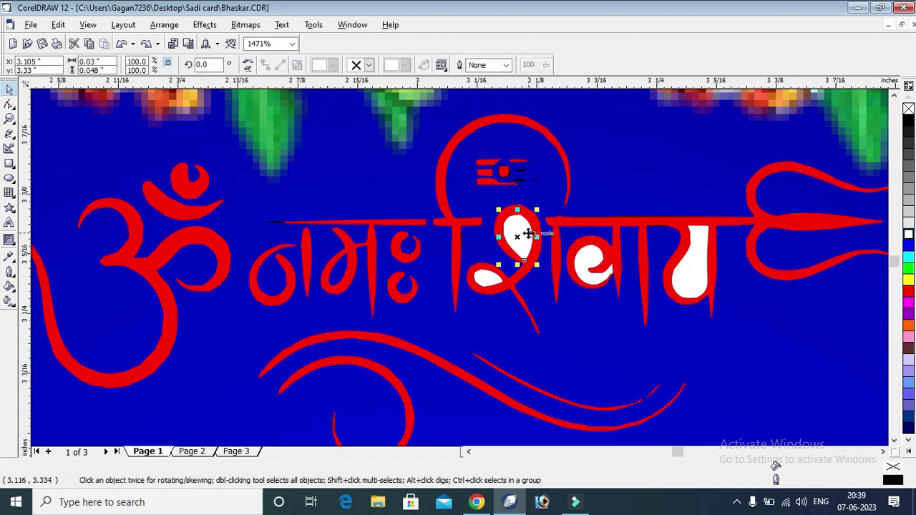
left_click(525, 212, "shift")
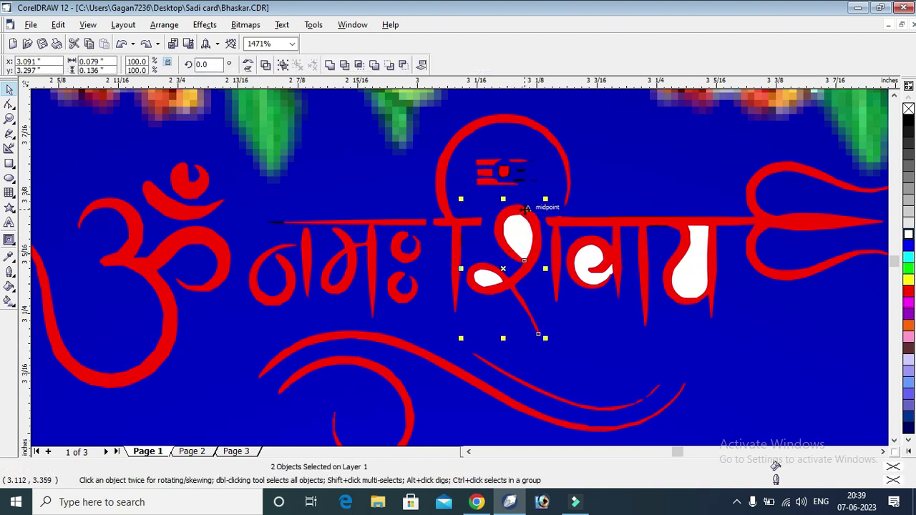
left_click(344, 65)
left_click(553, 157)
left_click(523, 236)
key("Delete")
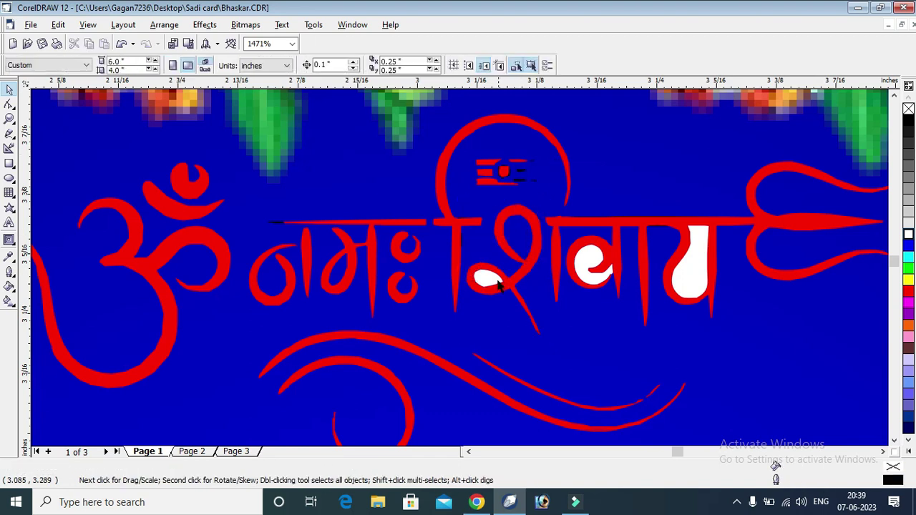
Try to cut the lower white inner shape out of श and remove it
left_click(486, 281)
left_click(516, 285, "shift")
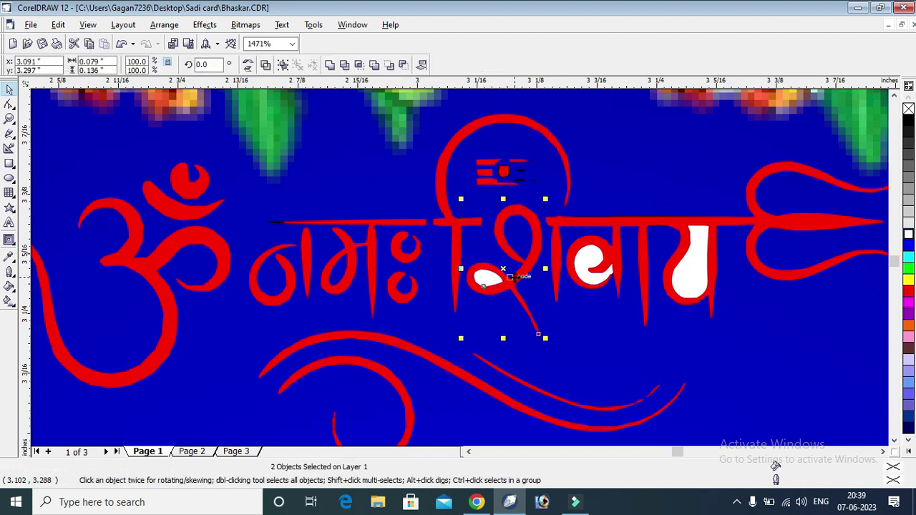
left_click(346, 66)
left_click(508, 243)
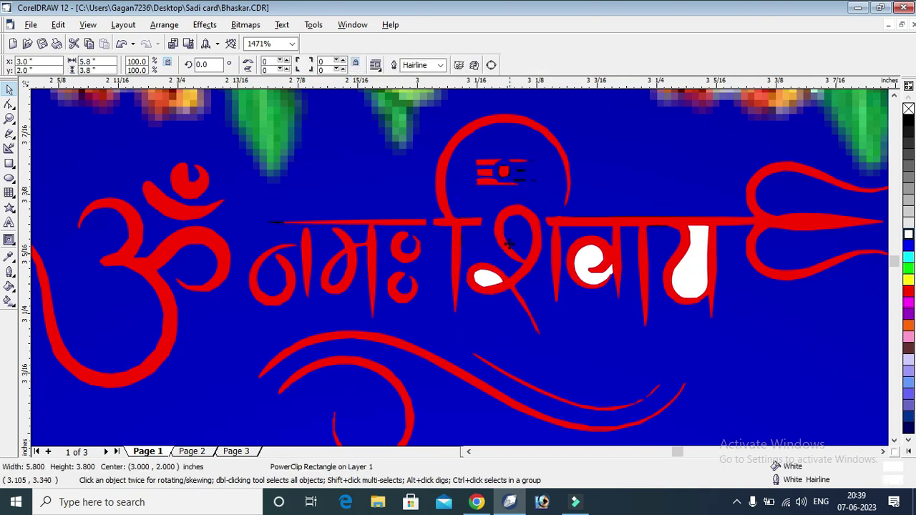
left_click(496, 281)
key("Delete")
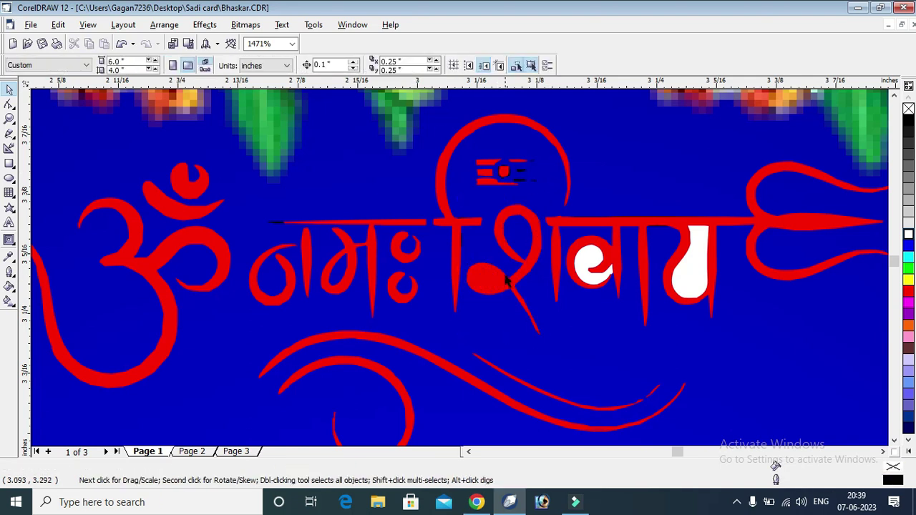
left_click(501, 281)
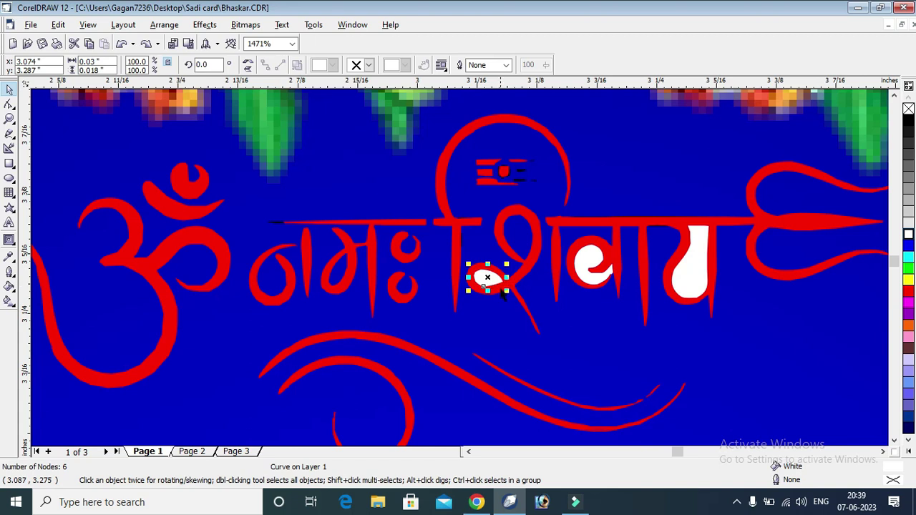
key("Delete")
Trim the lower white inner shape out of the red श curve and delete the white piece
left_click(487, 277)
left_click(512, 285, "shift")
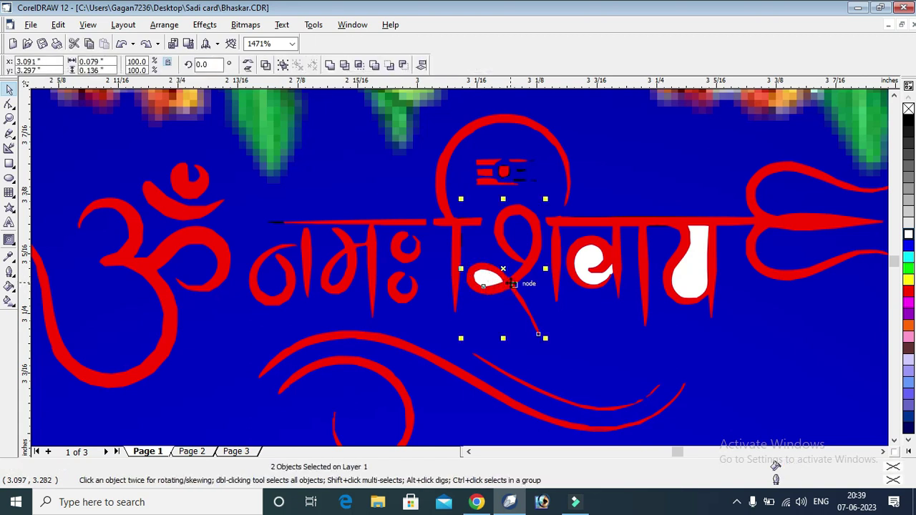
left_click(346, 67)
left_click(582, 184)
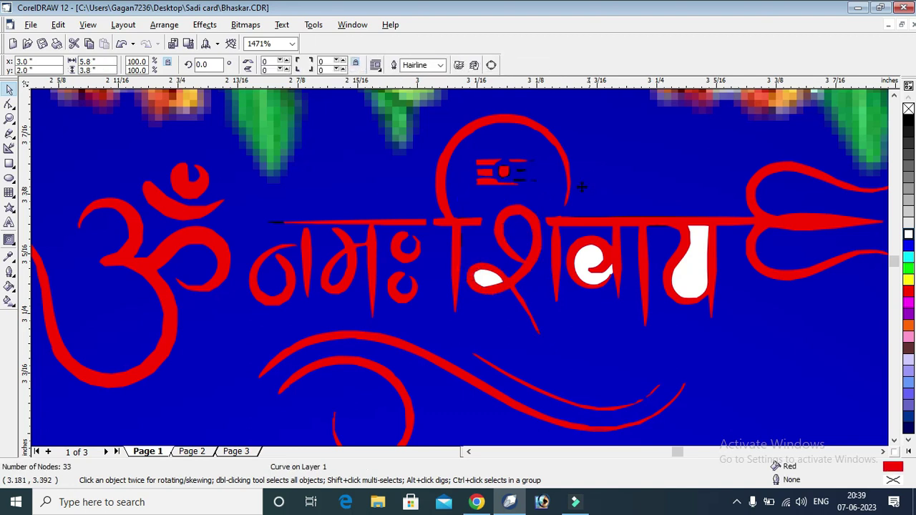
left_click(492, 279)
key("Escape")
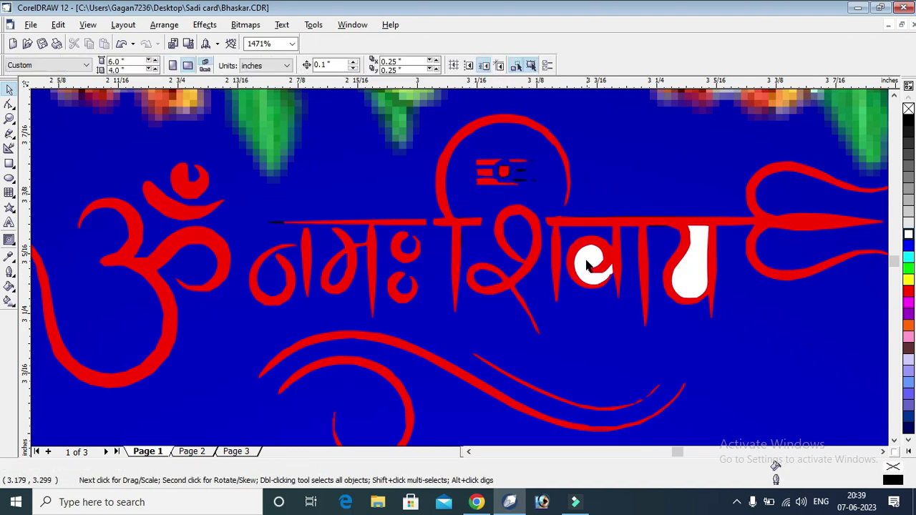
Trim the white inner shape out of the letter व in शिवाय and delete the white piece
left_click(590, 265)
key("Escape")
left_click(600, 266)
left_click(608, 195)
left_click(592, 264)
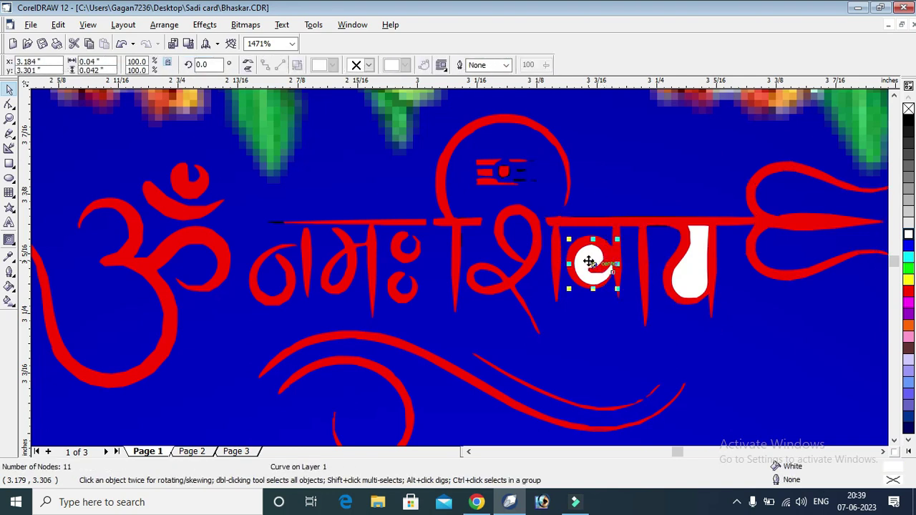
left_click(603, 247, "shift")
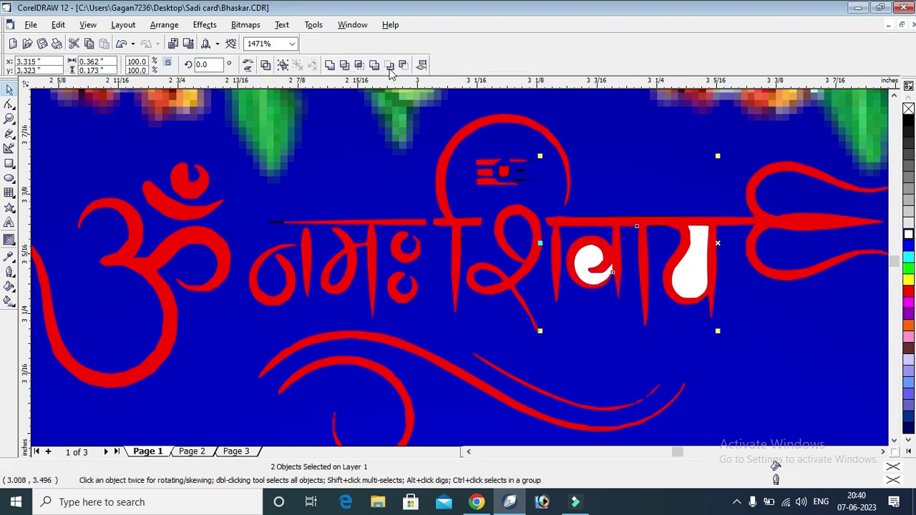
left_click(345, 67)
left_click(679, 160)
left_click(591, 266)
key("Delete")
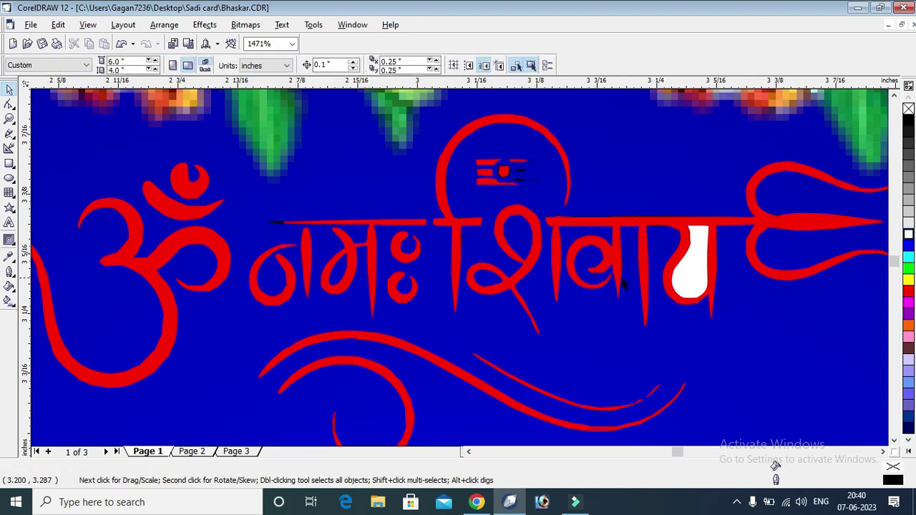
left_click(682, 268)
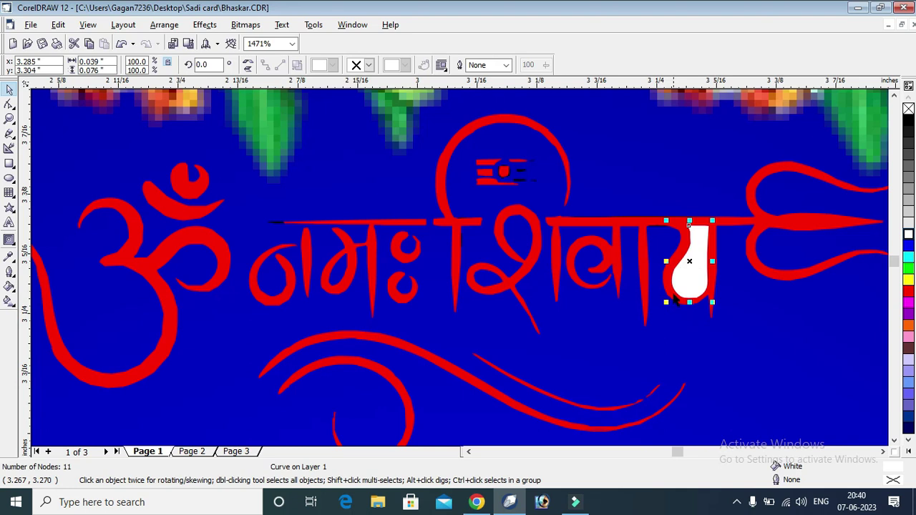
key("Delete")
left_click(686, 254)
key("Delete")
Trim the white inner shape out of the letter य in शिवाय and delete the white piece
left_click(693, 236)
left_click(702, 219, "shift")
left_click_drag(701, 217, 701, 226)
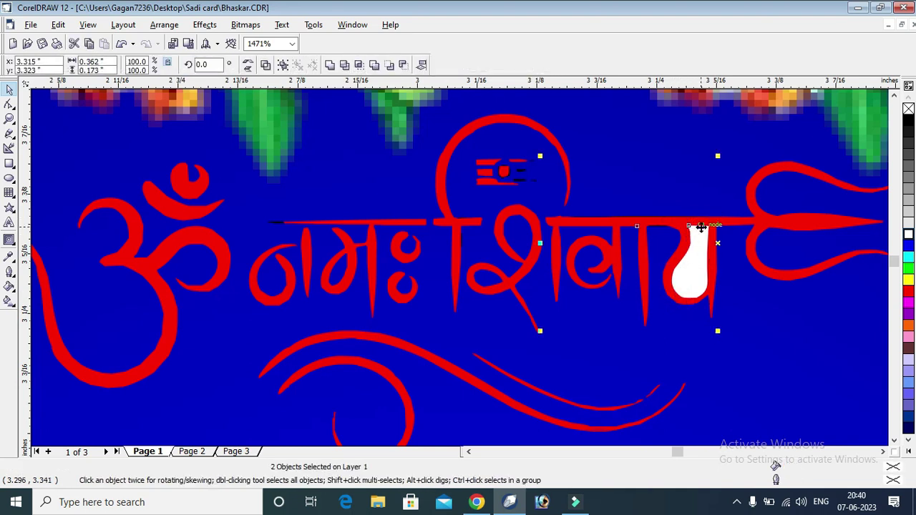
left_click(344, 66)
left_click(690, 250)
left_click(698, 256)
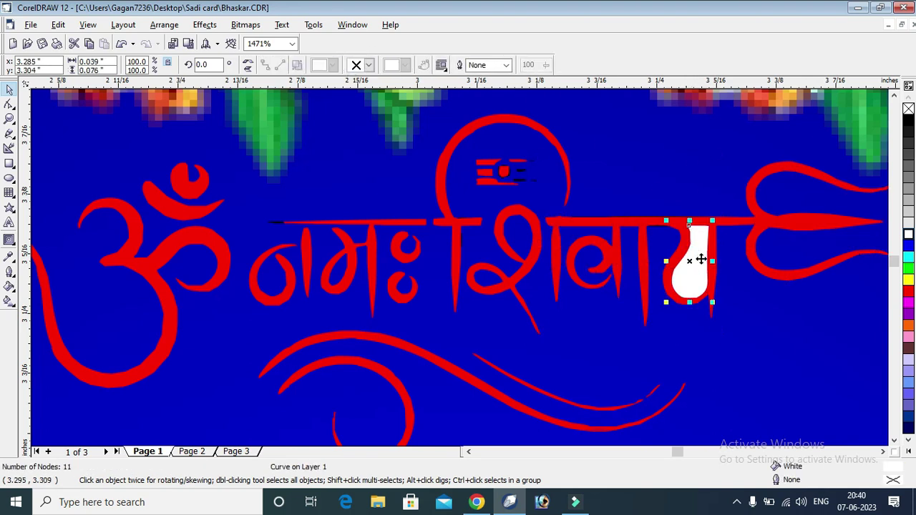
key("Delete")
scroll(572, 185, "down", 6)
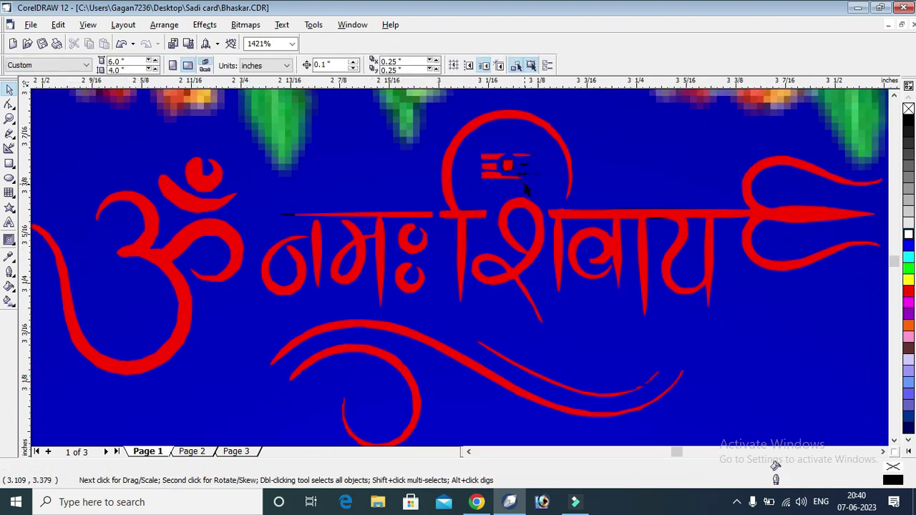
Fill the entire ॐ नमः शिवाय artwork above the shop name with white
scroll(535, 188, "up", 3)
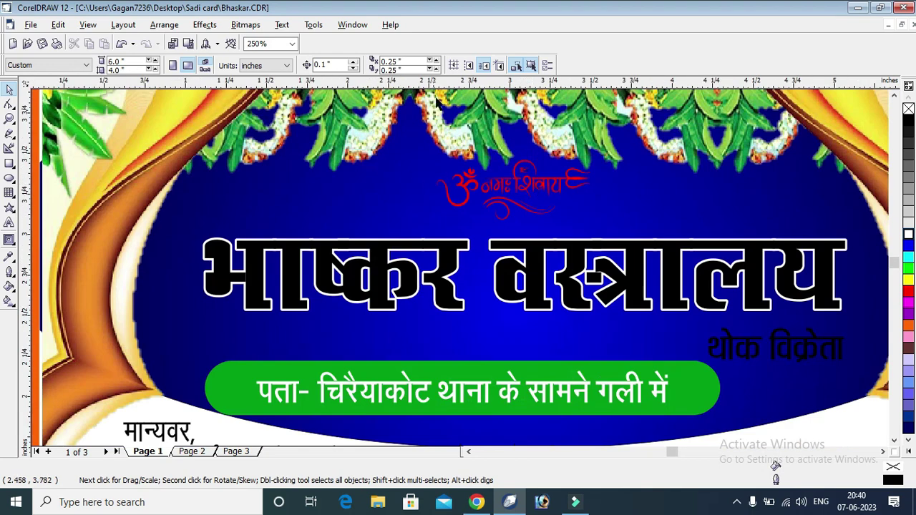
scroll(830, 118, "down", 1)
left_click(893, 95)
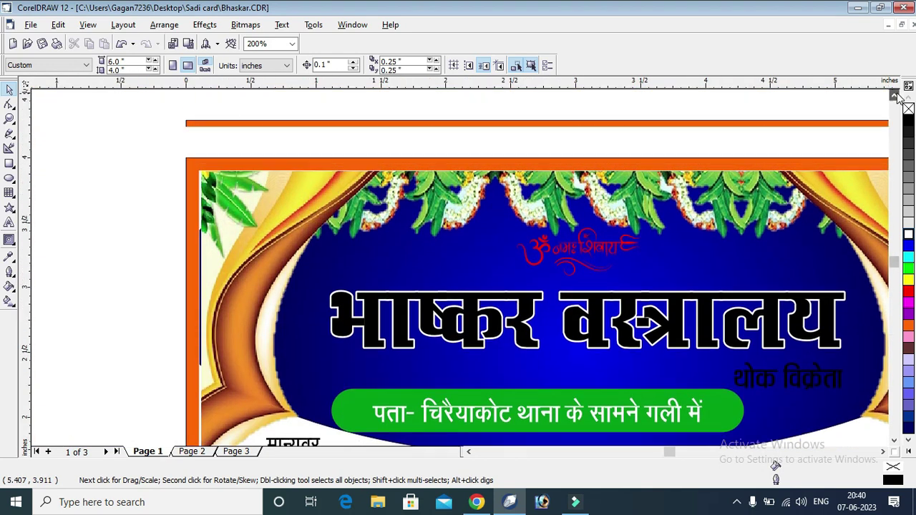
left_click_drag(701, 291, 702, 292)
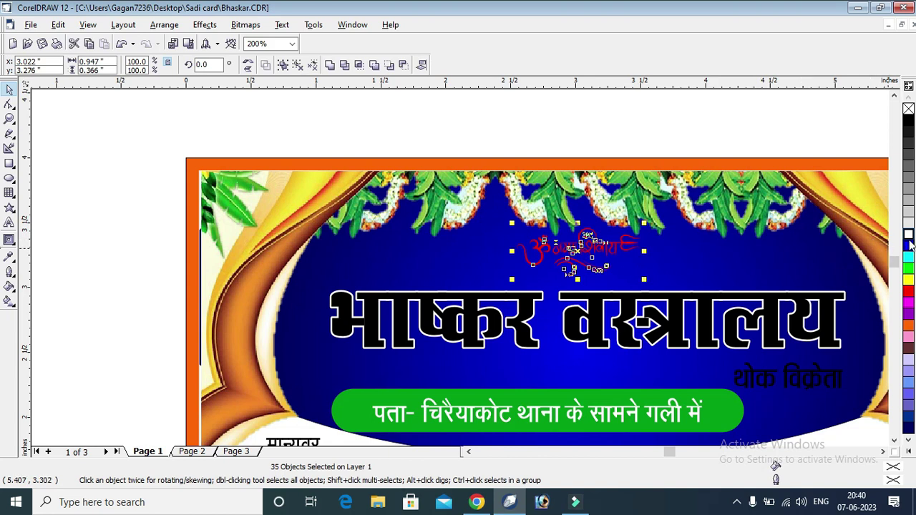
left_click(907, 236)
left_click(737, 138)
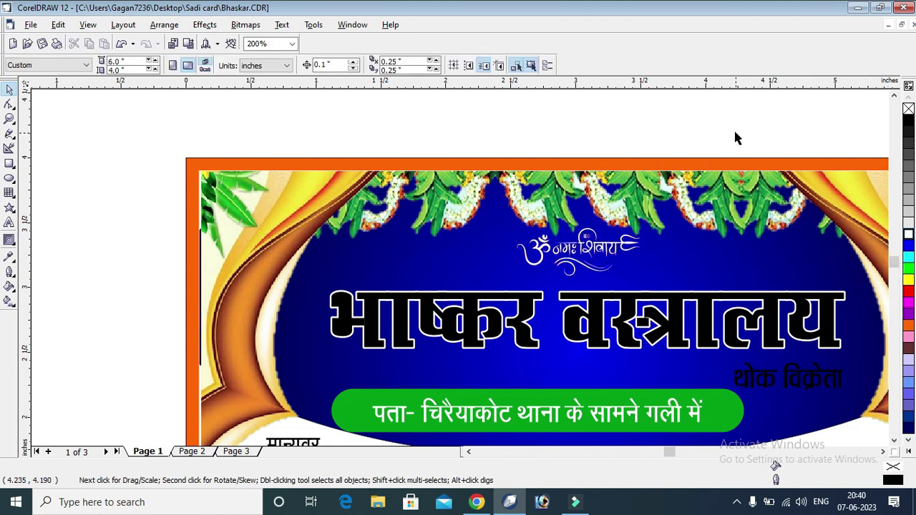
Fill the भाष्कर वस्त्रालय heading text with red
left_click(9, 119)
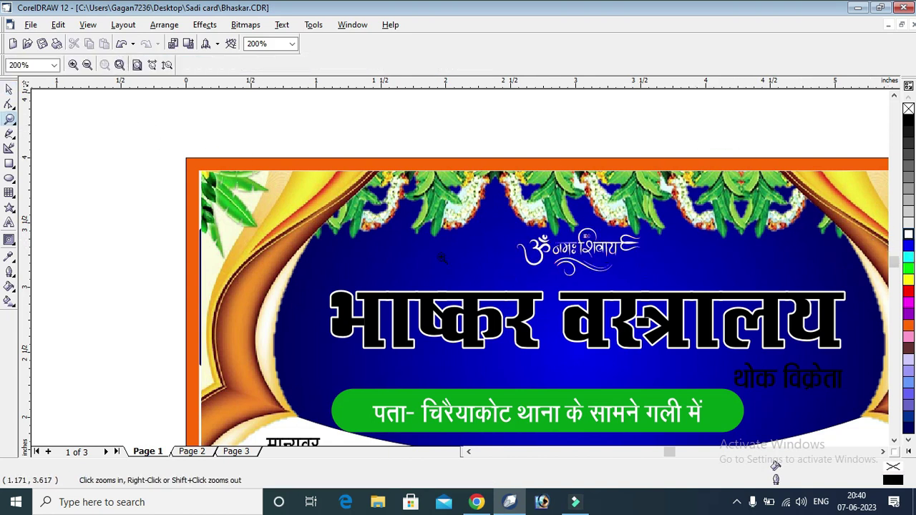
left_click_drag(691, 387, 873, 404)
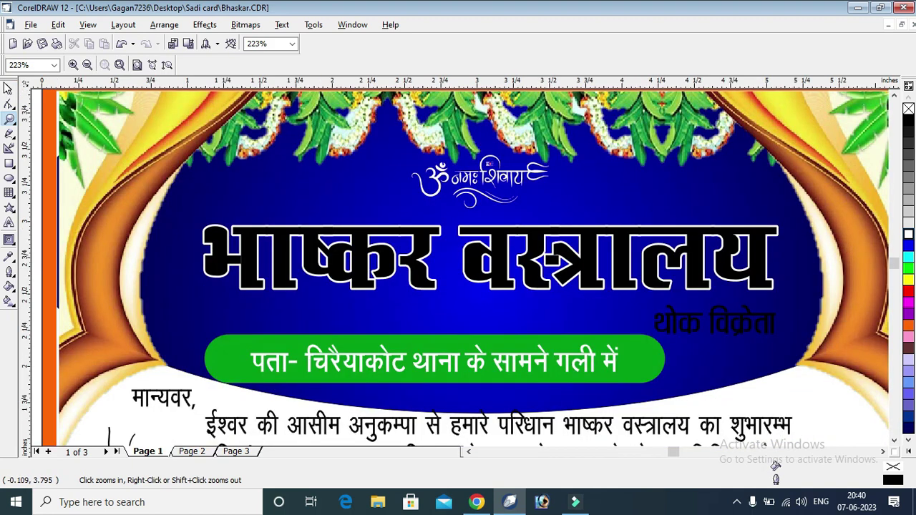
key("space")
left_click(578, 259)
left_click(907, 291)
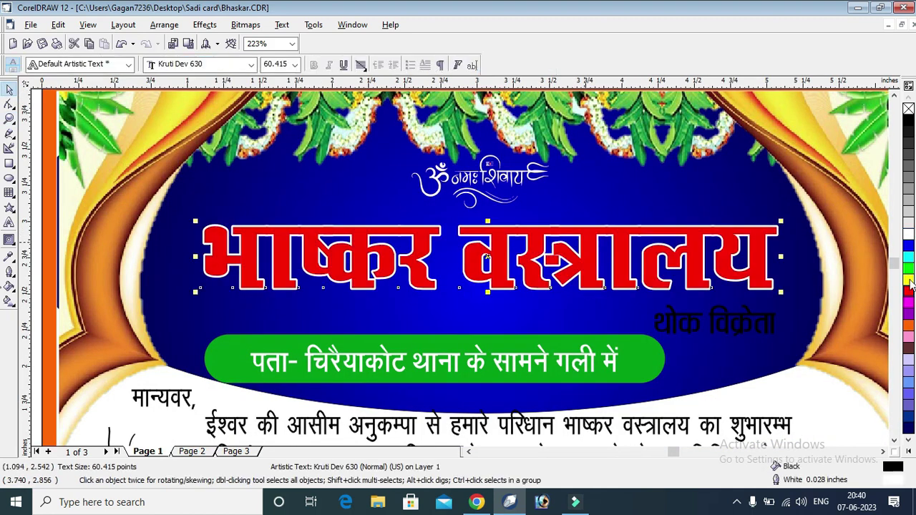
Place a slightly offset duplicate of the red भाष्कर वस्त्रालय heading over the original for a layered shadow look
left_click_drag(683, 252, 684, 241)
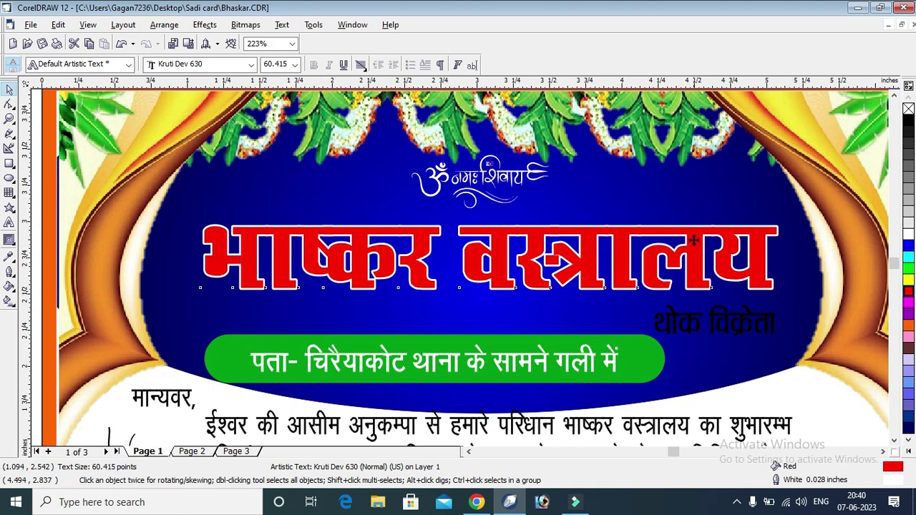
left_click_drag(492, 281, 493, 291)
left_click_drag(574, 262, 545, 304)
right_click(586, 262)
Open the contents of the card's PowerClip background rectangle for editing
right_click(666, 172)
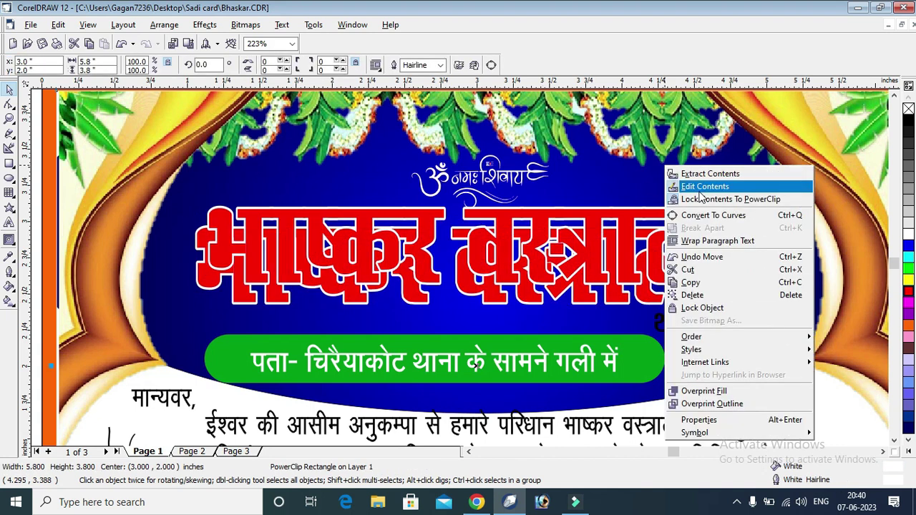
left_click(697, 185)
Try to apply an interactive fountain fill to the garland and curtain bitmap
left_click(9, 300)
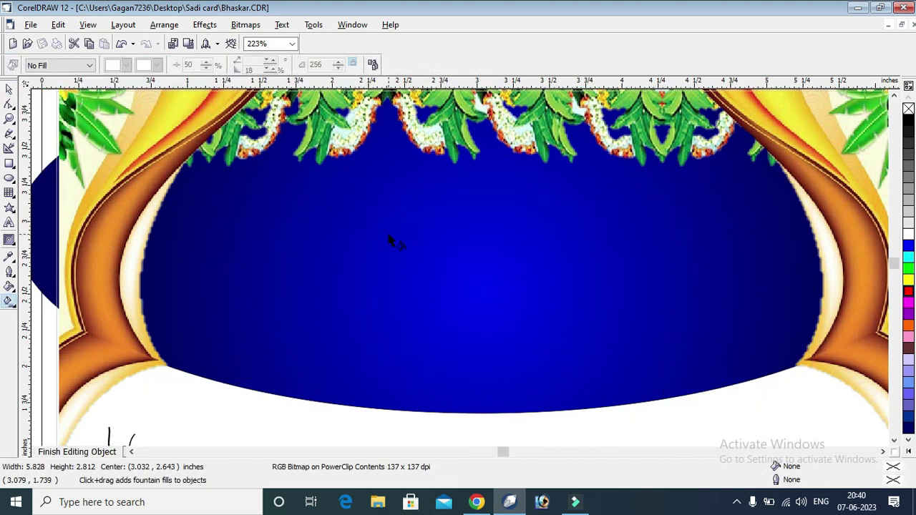
left_click_drag(484, 285, 490, 301)
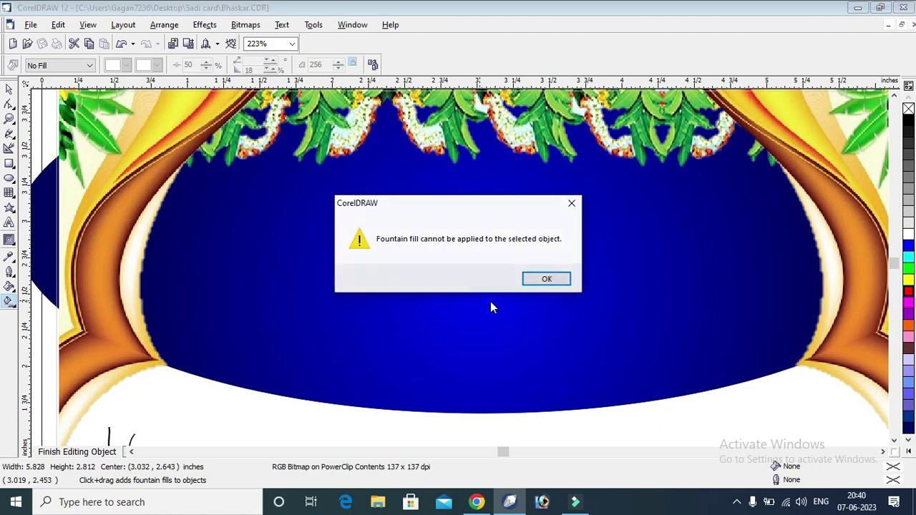
left_click(547, 278)
left_click(10, 90)
right_click(462, 260)
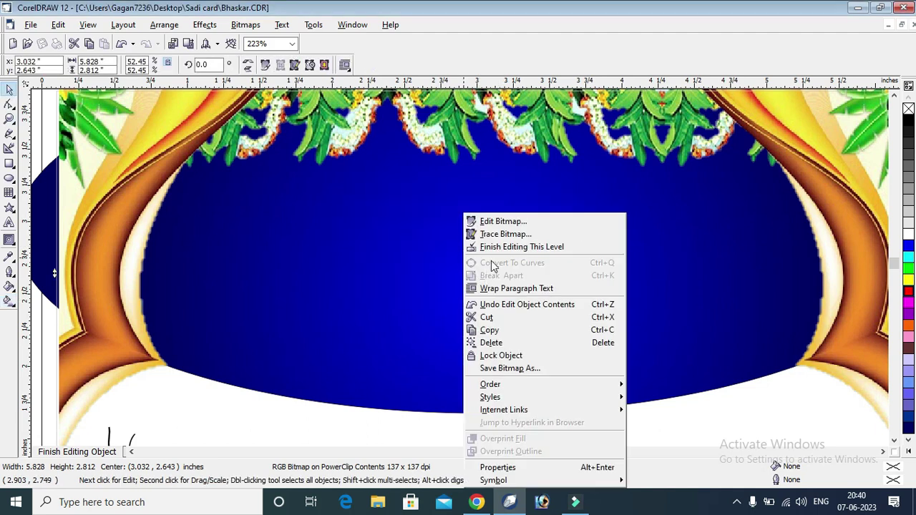
left_click(370, 207)
Recolour the radial fountain fill of the large background ellipse with a red centre and a black outer colour
scroll(403, 310, "down", 1)
scroll(404, 310, "down", 2)
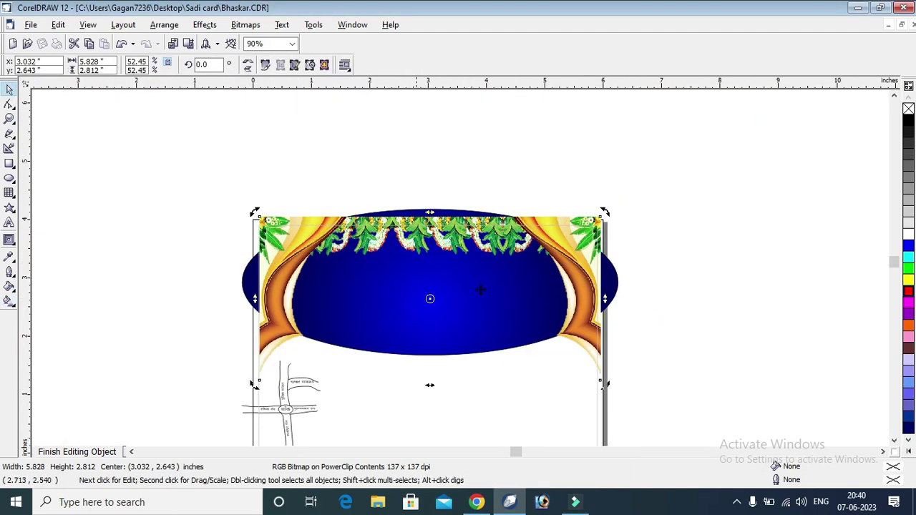
left_click(637, 293)
left_click(619, 278)
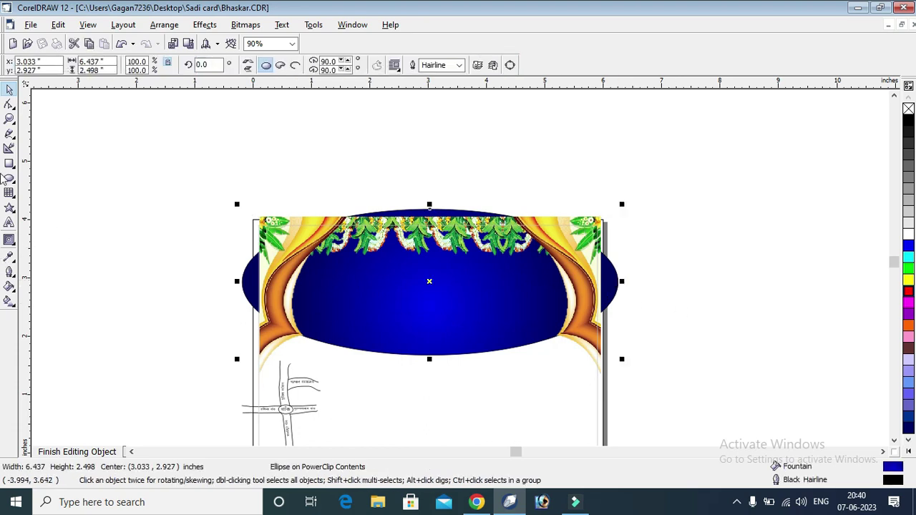
left_click(9, 118)
left_click_drag(234, 184, 612, 327)
left_click(15, 306)
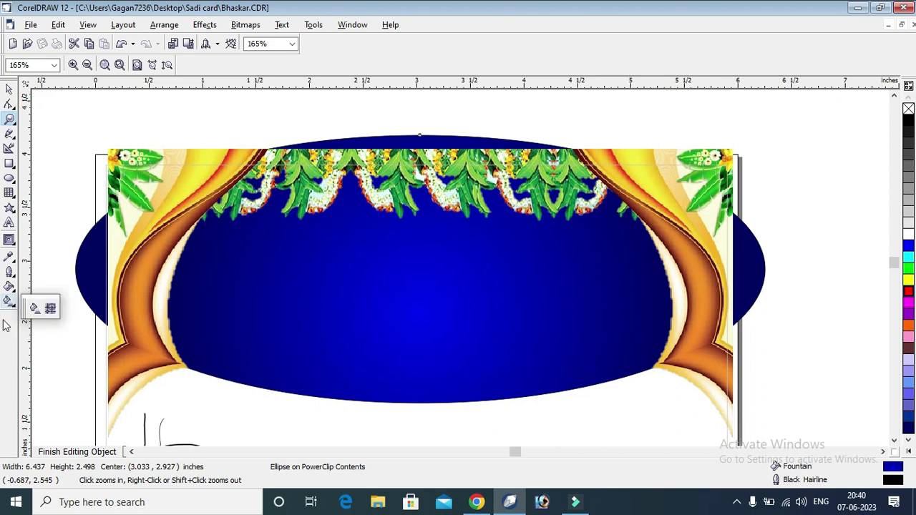
left_click(35, 308)
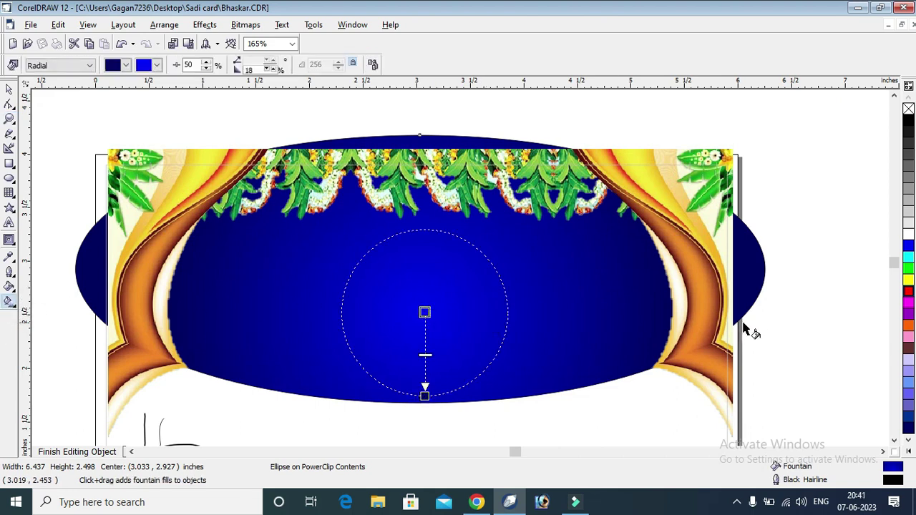
left_click(907, 294)
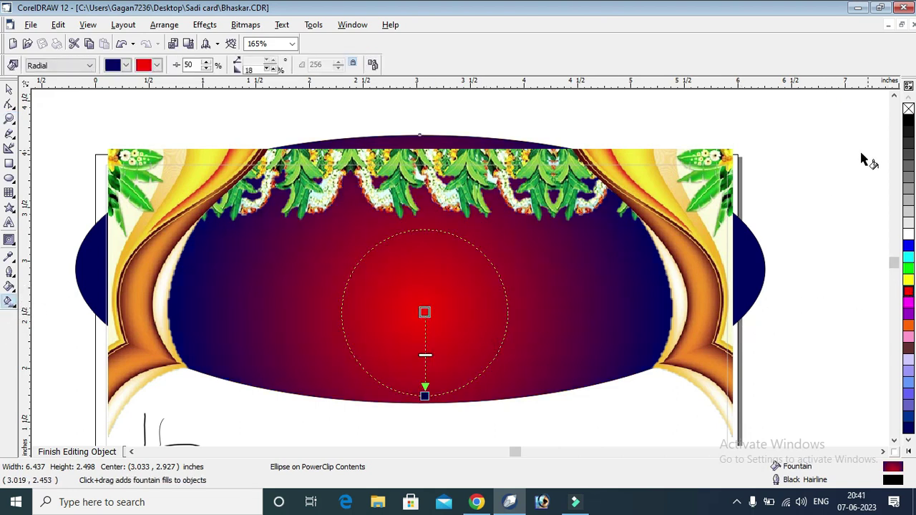
left_click(424, 395)
left_click(907, 126)
left_click(9, 88)
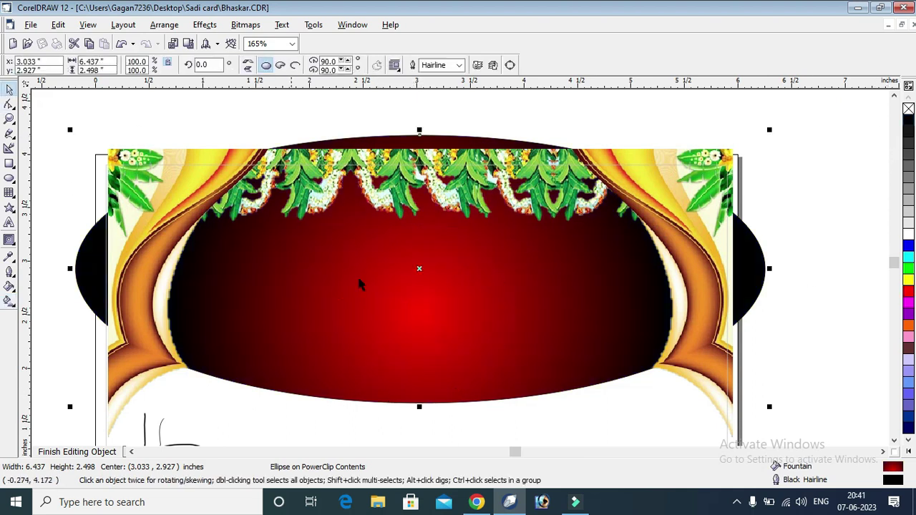
Enlarge the ellipse's radial fill so the red spreads wider, and shift its centre slightly downward
left_click(9, 300)
left_click_drag(425, 396, 451, 445)
mouse_move(421, 324)
left_mouse_down()
mouse_move(425, 347)
mouse_move(427, 337)
left_mouse_up()
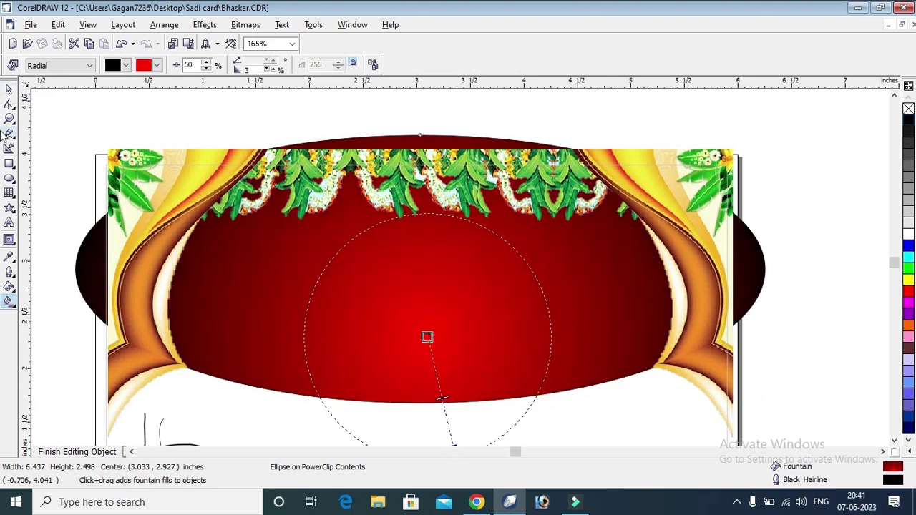
left_click(9, 104)
left_click(9, 89)
left_click(134, 111)
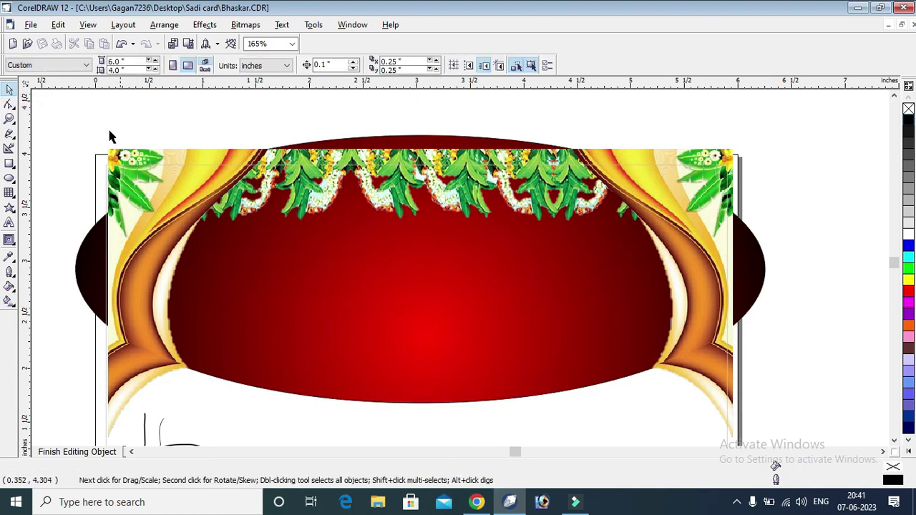
Draw a narrow upright ellipse about 0.18 x 1.05 inches, fill it red without outline, and place it near the left curtain
left_click(9, 179)
left_click_drag(343, 249, 369, 369)
left_click(908, 293)
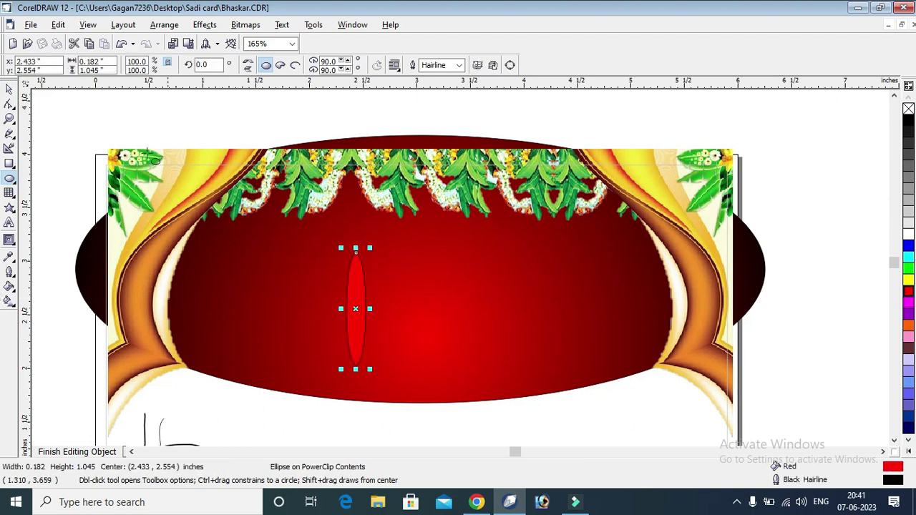
right_click(907, 109)
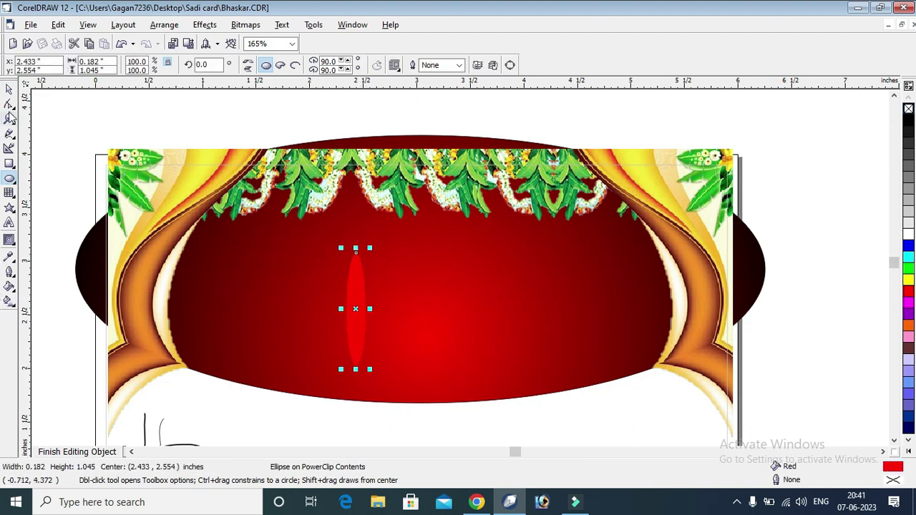
left_click_drag(355, 309, 215, 293)
Apply a linear transparency across the narrow red ellipse, fading it from its left edge toward the right
left_click(9, 119)
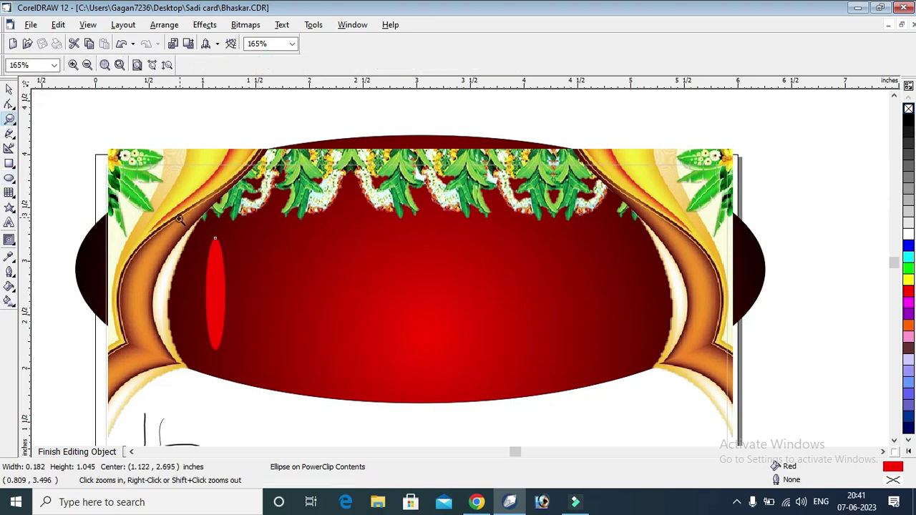
left_click_drag(181, 221, 351, 374)
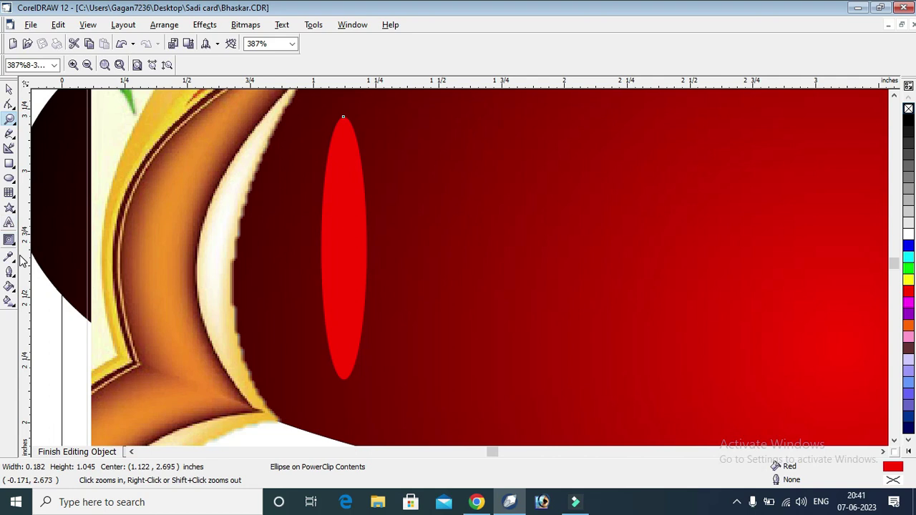
left_click(9, 240)
left_click(124, 245)
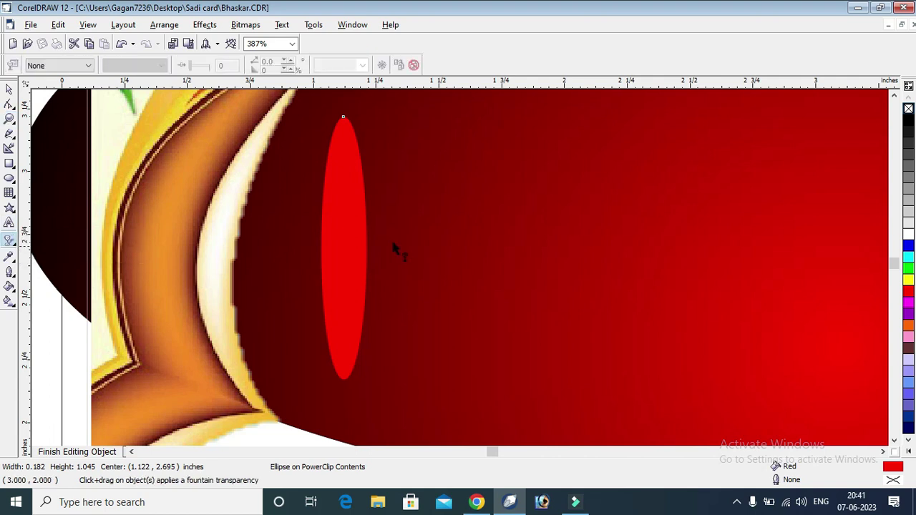
left_click_drag(320, 248, 351, 247)
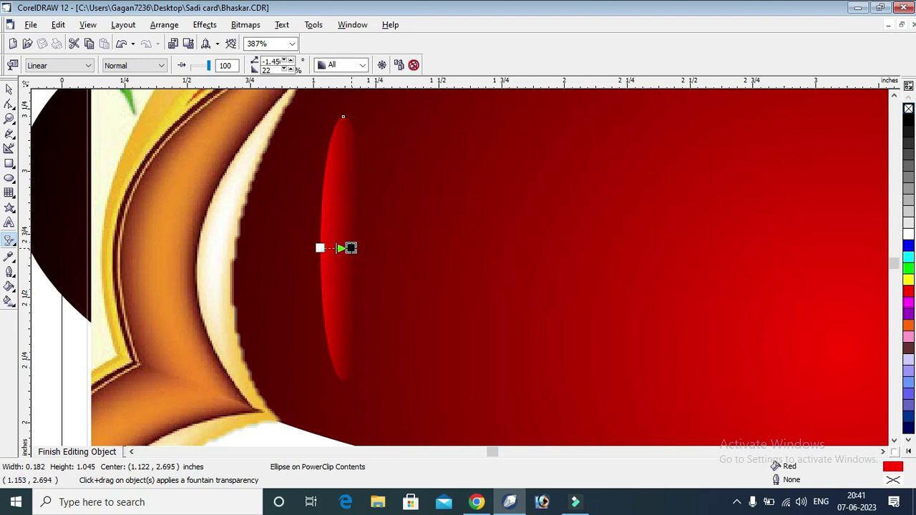
left_click(9, 87)
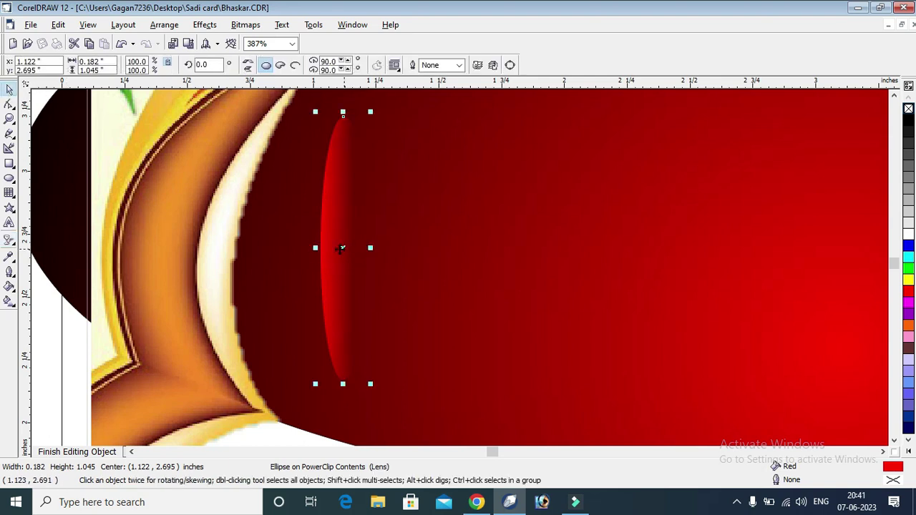
Create a mirrored copy of the faded ellipse, join it to the original as a petal, and group both halves
left_click_drag(315, 247, 364, 245)
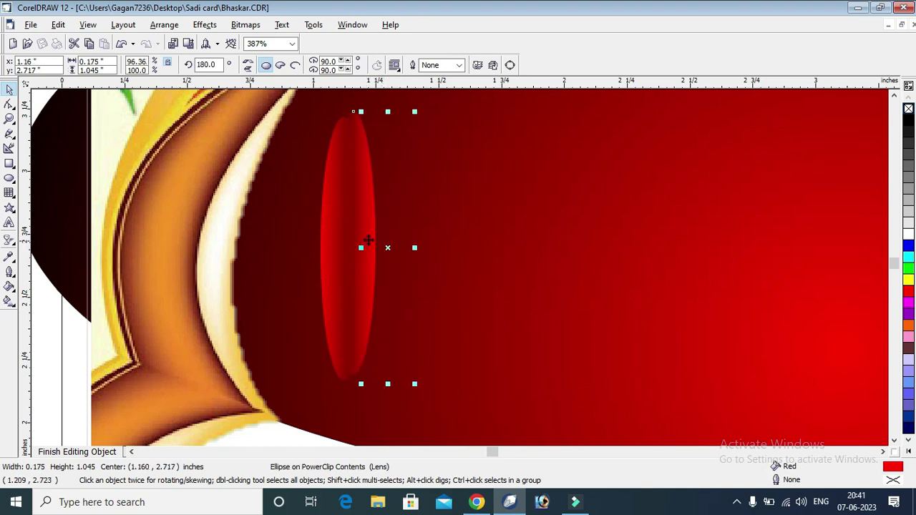
scroll(367, 239, "down", 2)
left_click_drag(144, 122, 487, 364)
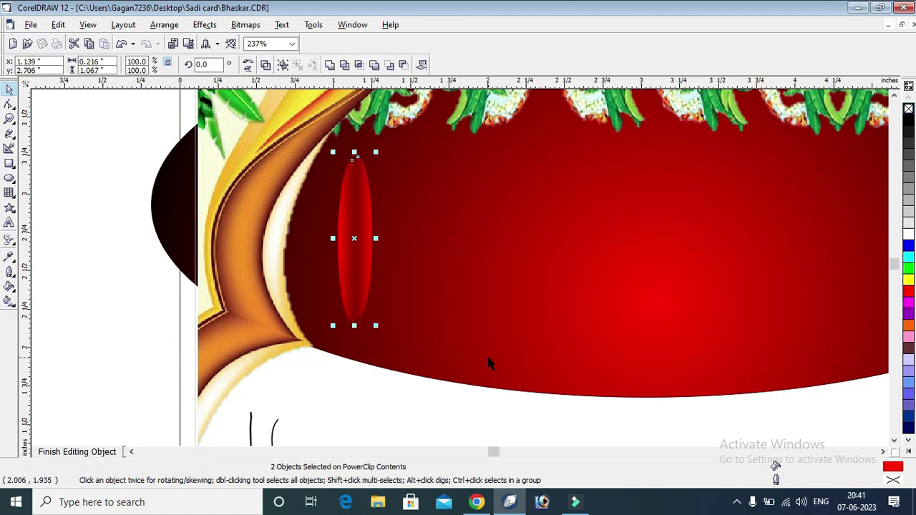
key("ctrl+g")
Rotate copies of the petal group around its centre to form a full red flower
left_click(354, 196)
left_click_drag(375, 152, 446, 266)
left_click_drag(434, 196, 445, 270)
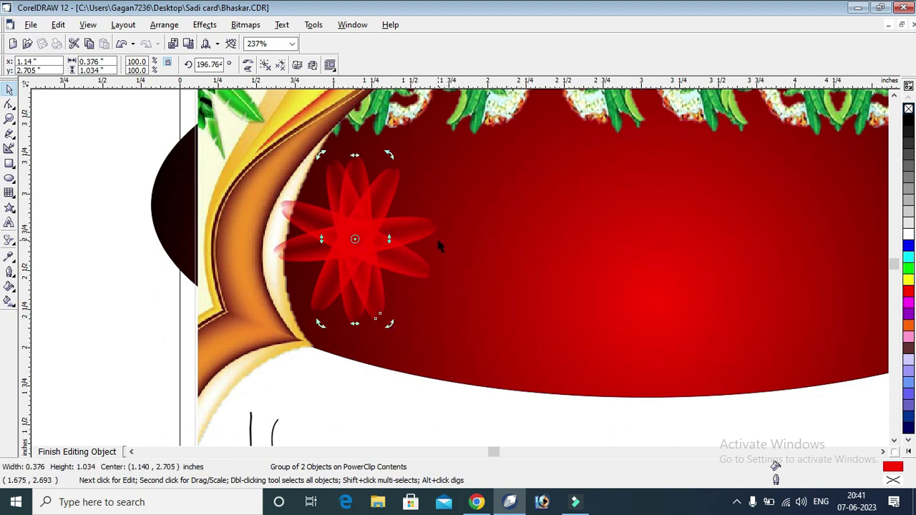
left_click_drag(389, 154, 380, 150)
Place smaller copies of the flower beside it and matching flowers at the ellipse's right end, and finish editing the PowerClip contents
left_click_drag(96, 117, 599, 398)
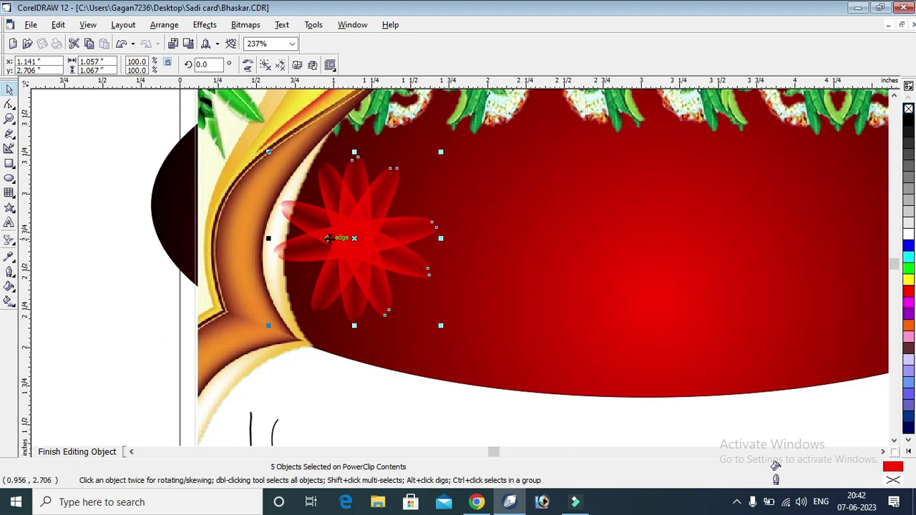
scroll(350, 238, "down", 2)
left_click_drag(326, 227, 391, 285)
right_click(390, 286)
left_click_drag(390, 279, 399, 192)
right_click(400, 192)
left_click(813, 152)
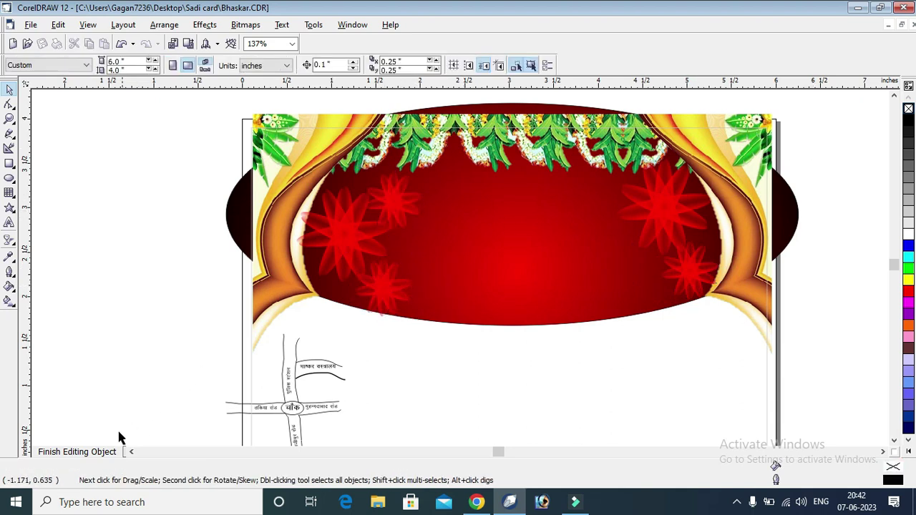
left_click(91, 452)
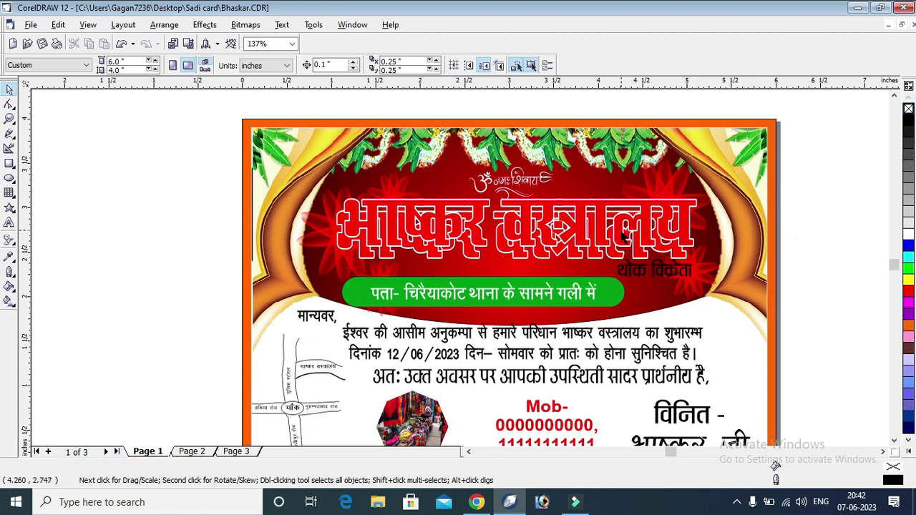
Fill the front copy of the भाष्कर वस्त्रालय heading with yellow and give it a black outline
left_click(646, 229)
left_click(908, 246)
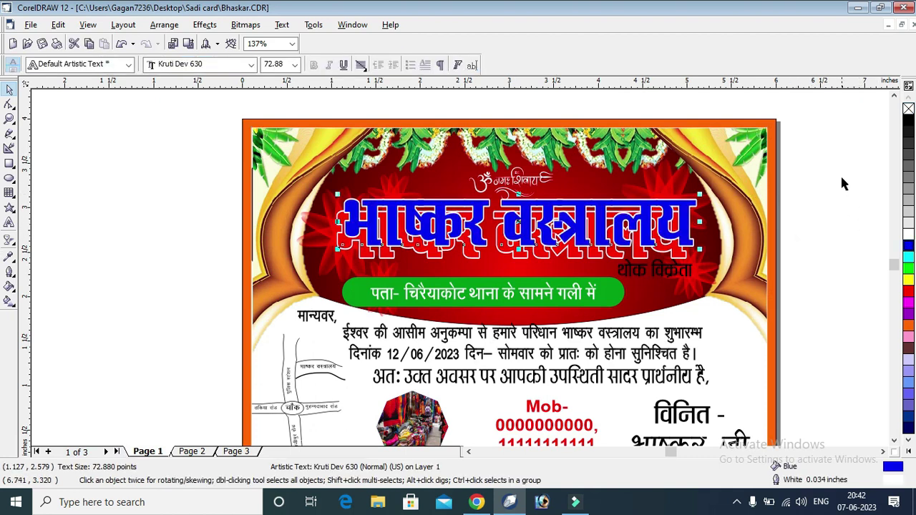
left_click(840, 177)
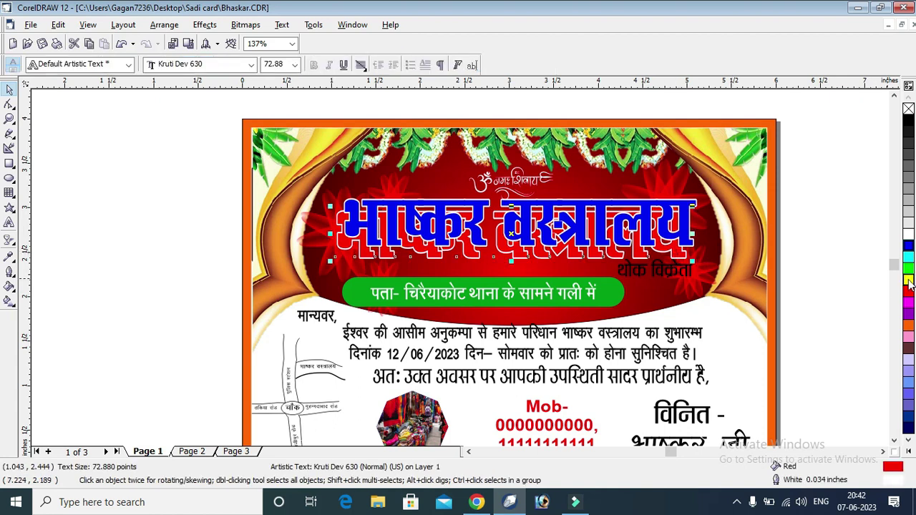
left_click(908, 245)
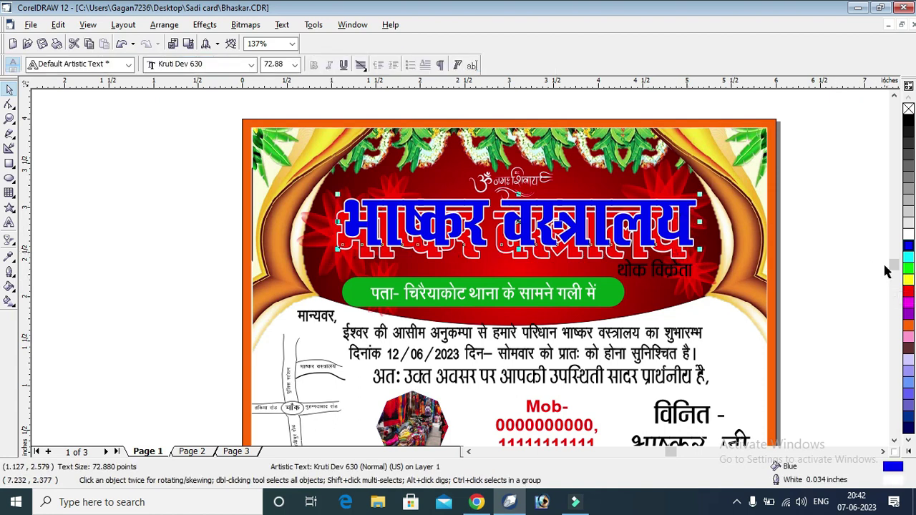
left_click(908, 280)
right_click(908, 120)
left_click(830, 165)
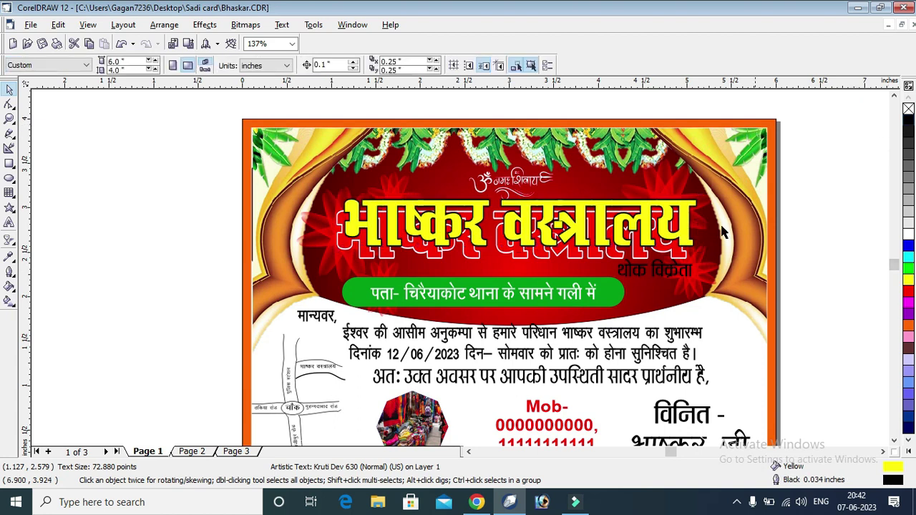
Outline the rear copy of the heading in red and blend it into the yellow front copy for a raised shadow
left_click(677, 255)
right_click(909, 292)
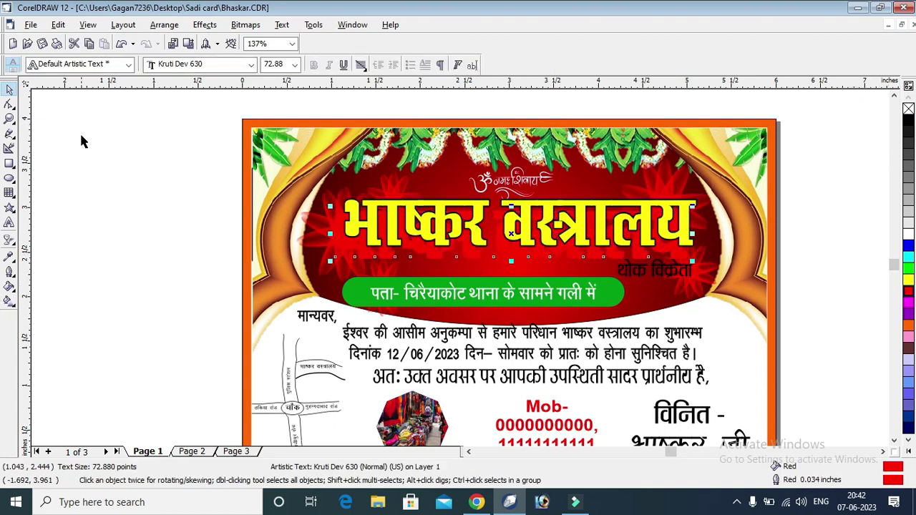
left_click(9, 241)
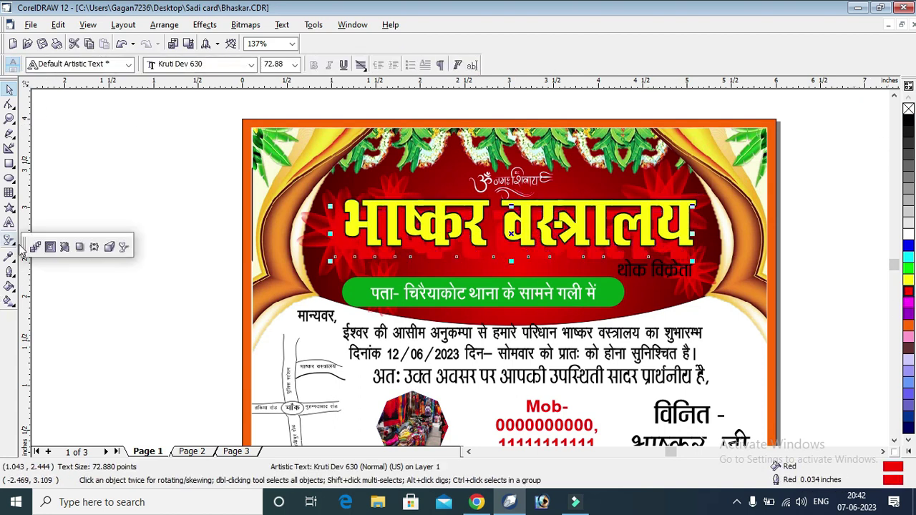
left_click(33, 245)
left_click_drag(588, 244, 600, 223)
key("space")
key("Escape")
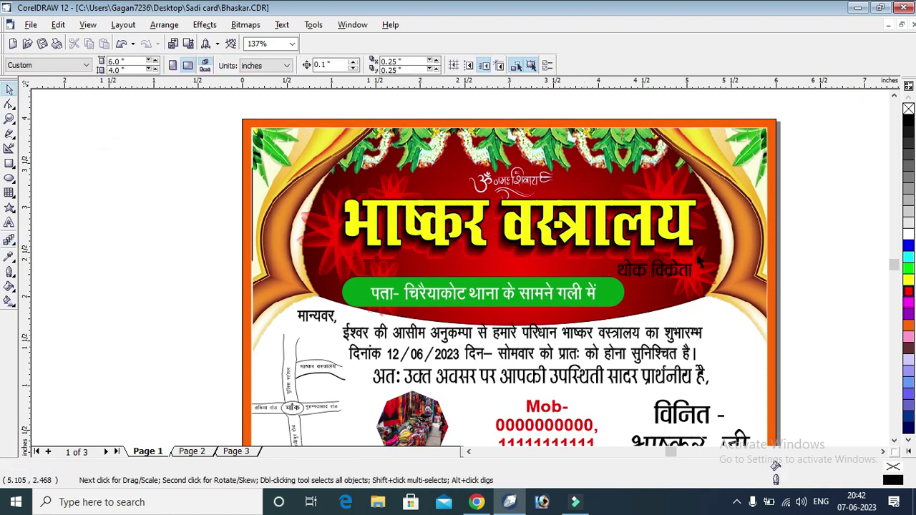
Fill the थोक विक्रेता subtitle with white
left_click(668, 279)
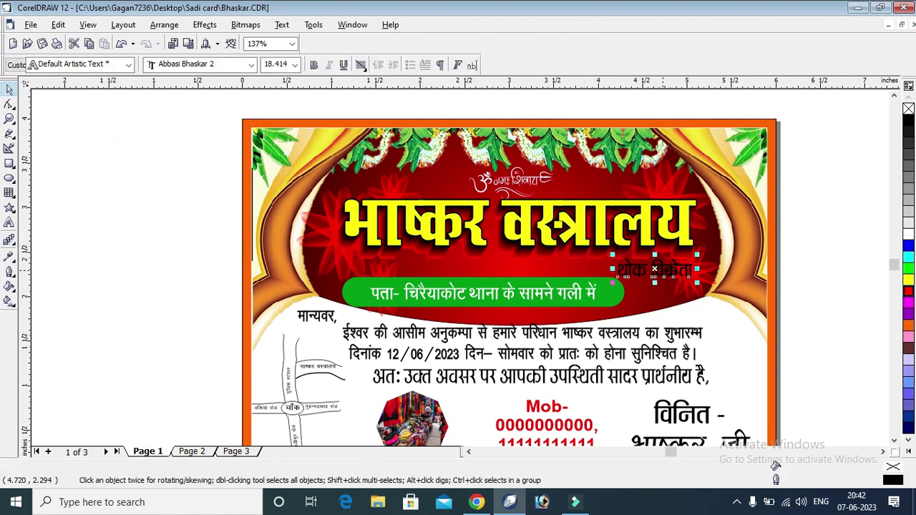
left_click(908, 237)
left_click(827, 294)
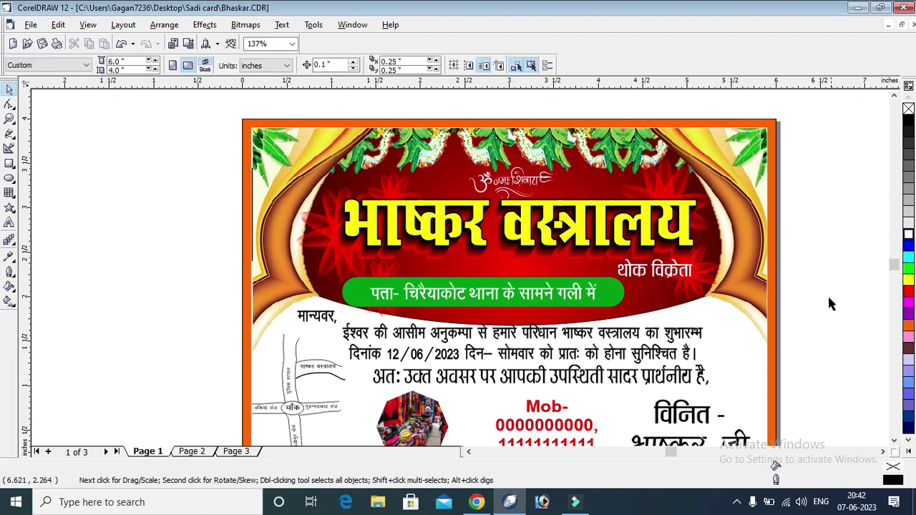
Colour the two-line opening announcement and the मान्यवर greeting blue, giving the announcement a matching blue outline
left_click(893, 440)
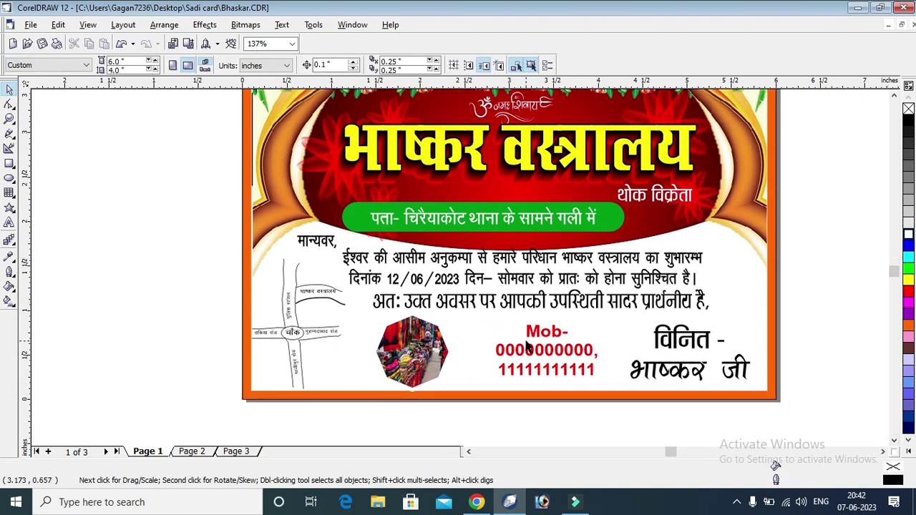
left_click(556, 355)
left_click(633, 260)
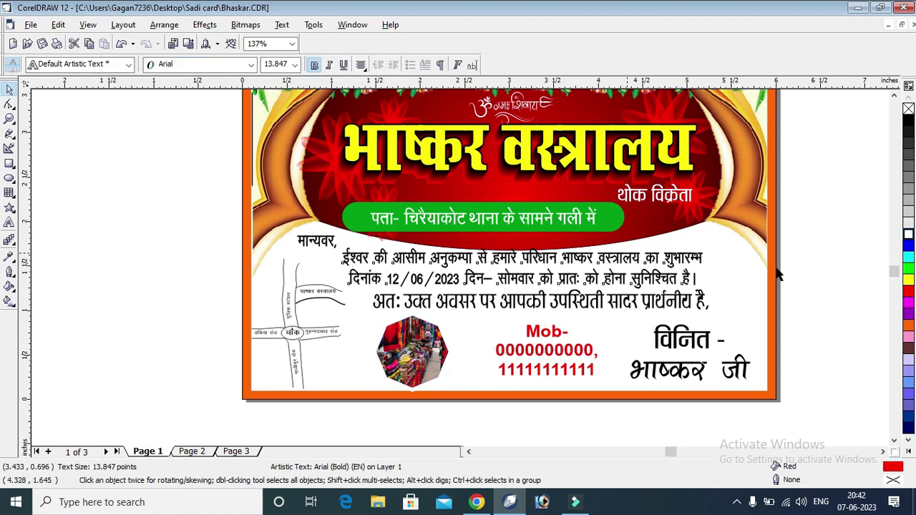
right_click(909, 247)
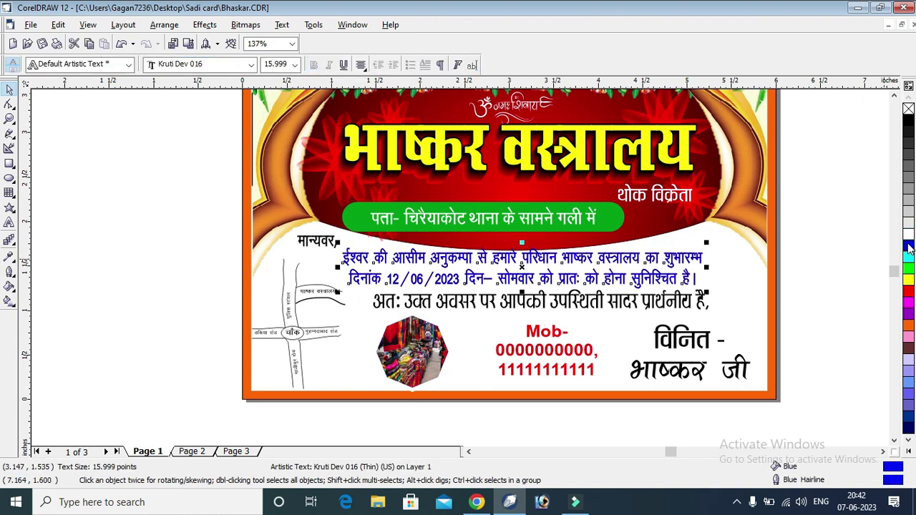
left_click(312, 227)
left_click_drag(202, 217, 354, 254)
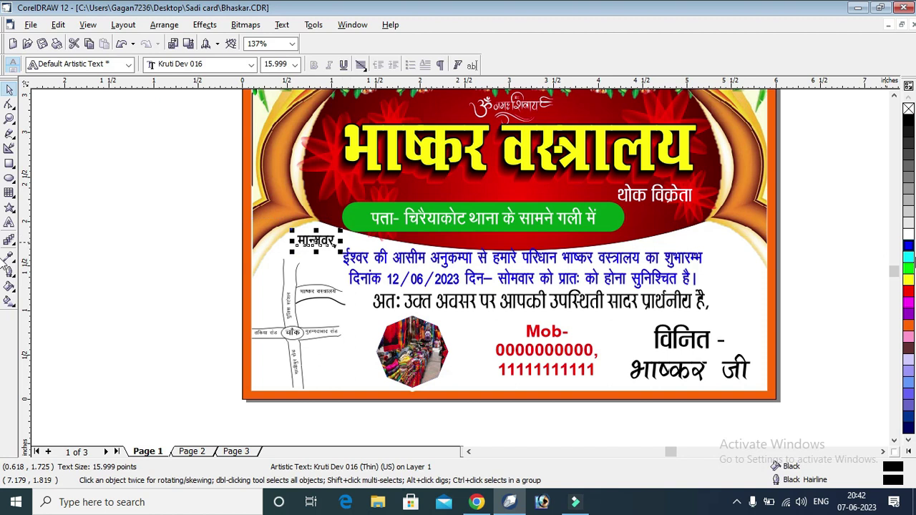
Fill the closing request line beginning अतः उक्त अवसर with magenta
left_click(698, 304)
left_click(907, 301)
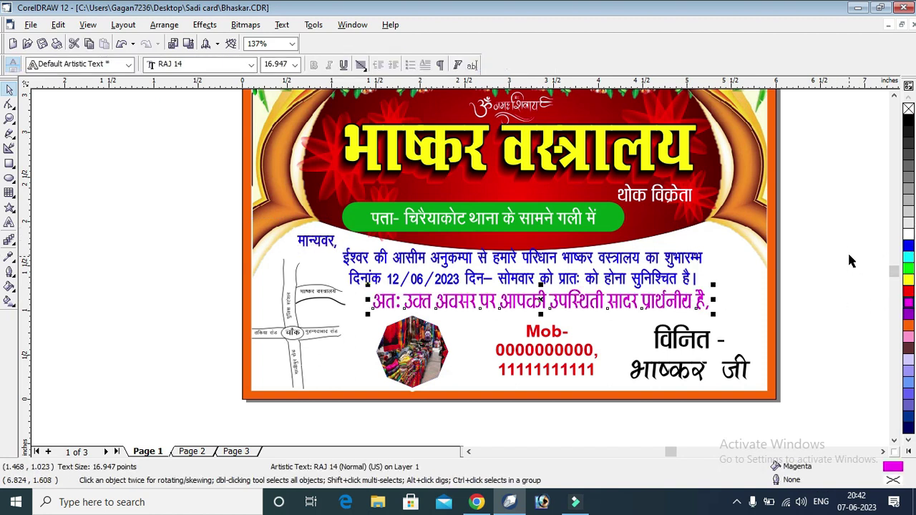
key("Escape")
Fill the host's name with deep pink and the विनित - label above it with Ruby Red
left_click(739, 369)
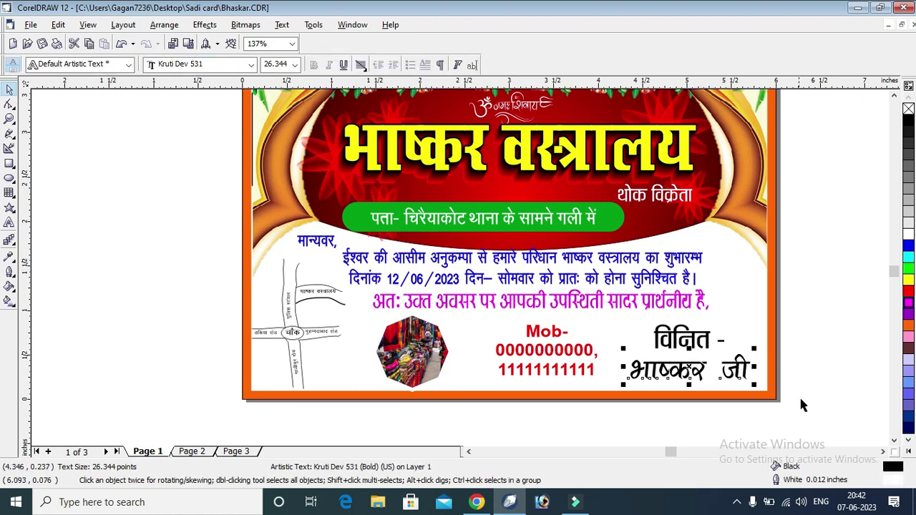
left_click(902, 447)
left_click(891, 240)
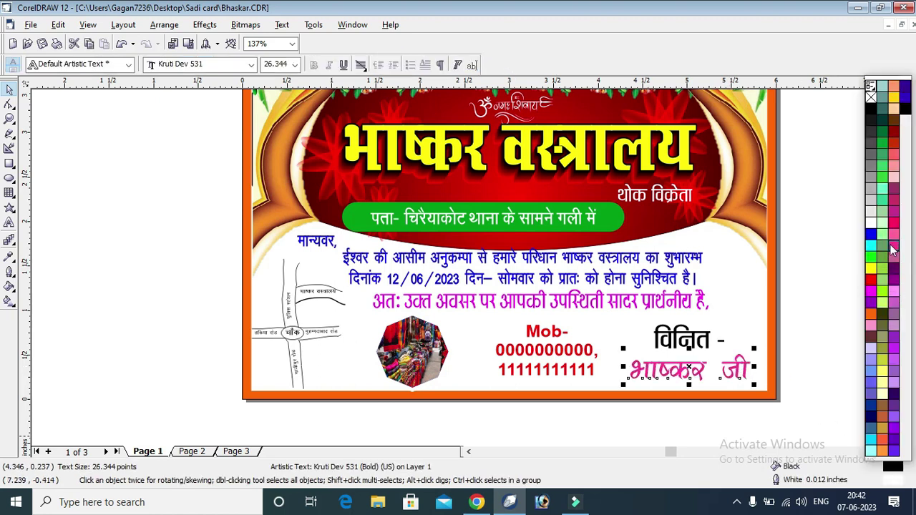
left_click(715, 339)
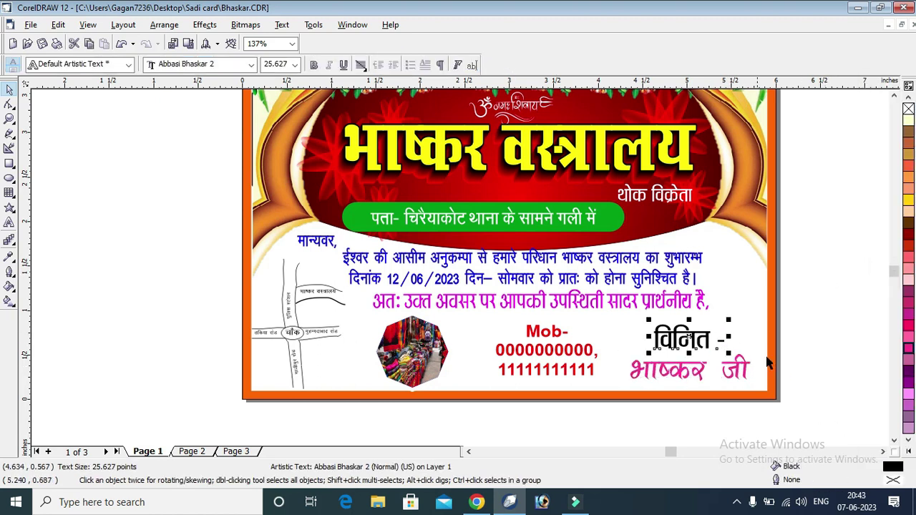
left_click(909, 450)
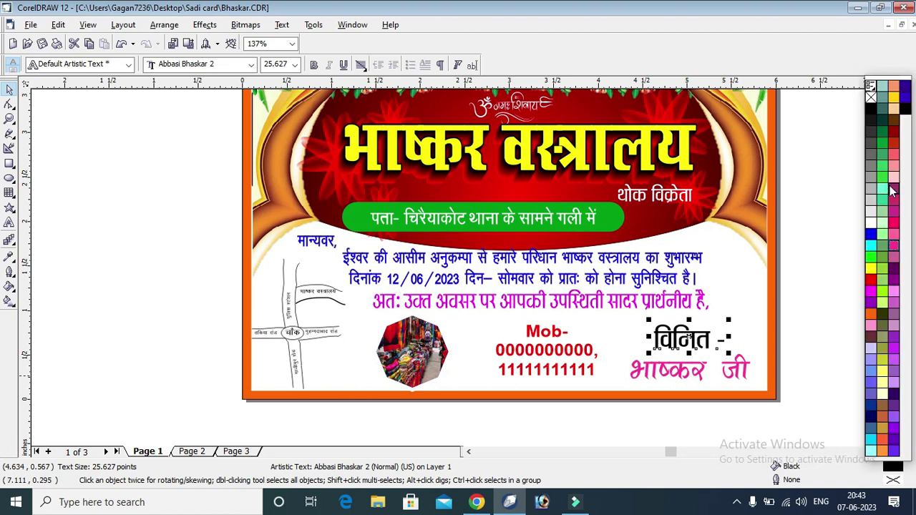
left_click(894, 133)
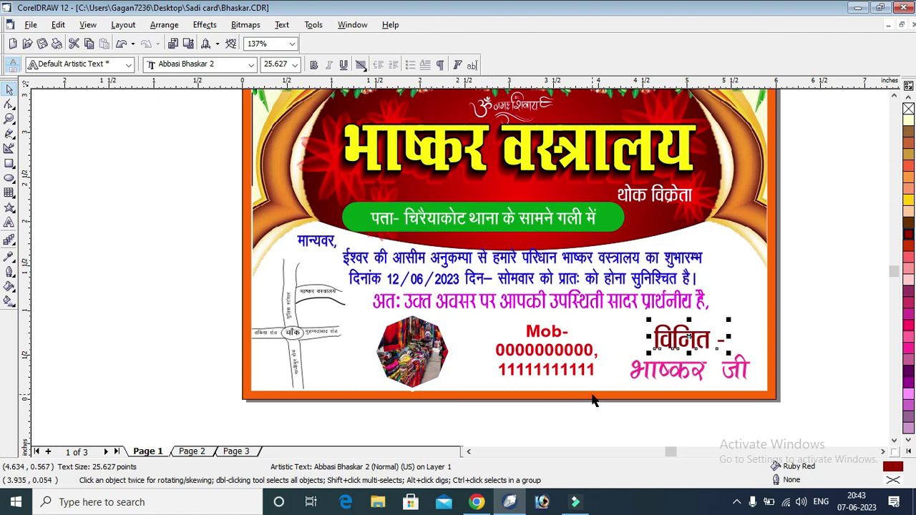
scroll(471, 352, "down", 2)
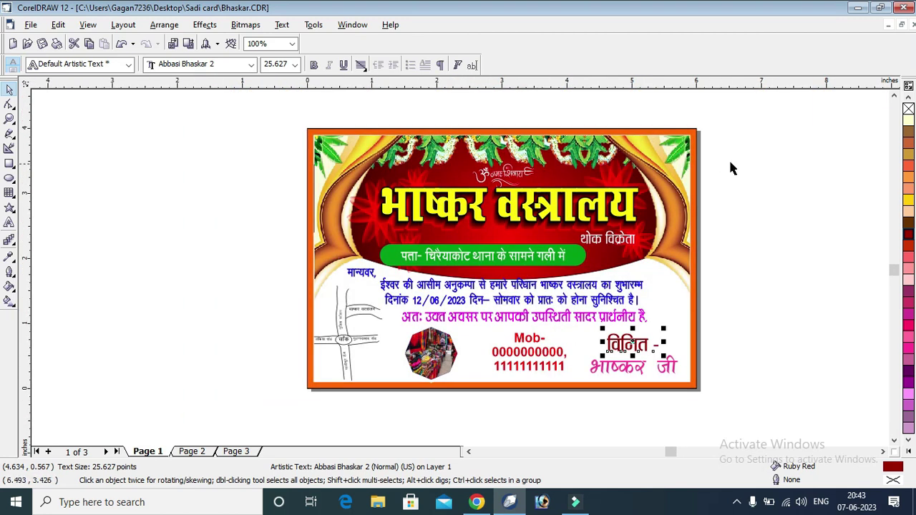
left_click(730, 168)
Fill the card's inner background rectangle with yellow and apply a diagonal linear fountain fill from yellow to white
left_click(9, 118)
left_click_drag(420, 216, 720, 392)
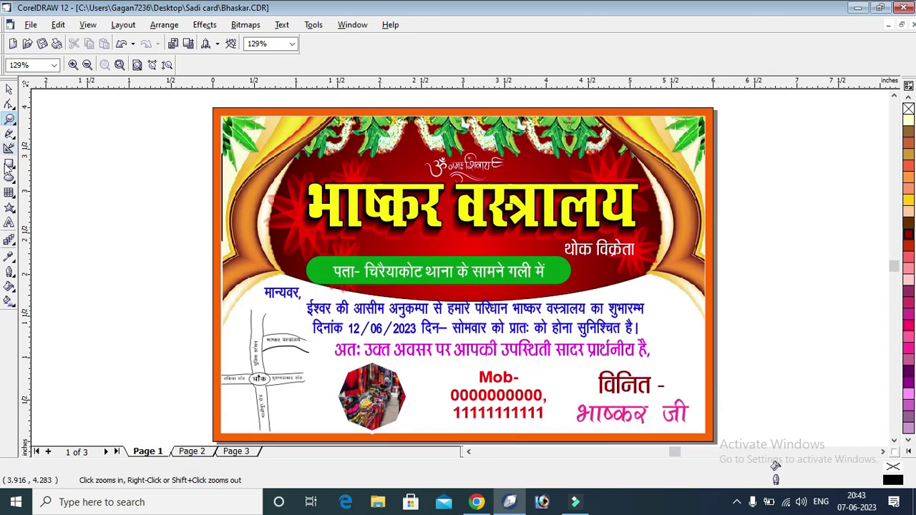
left_click(10, 90)
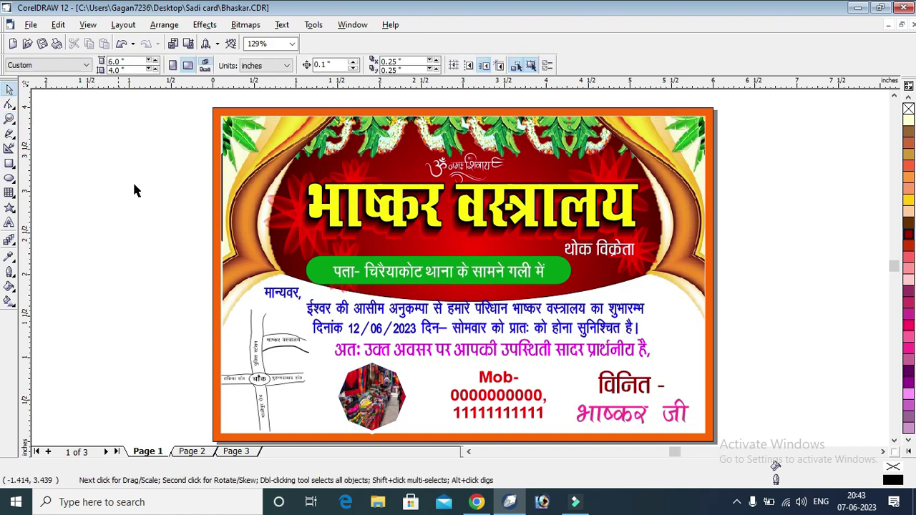
left_click(673, 333)
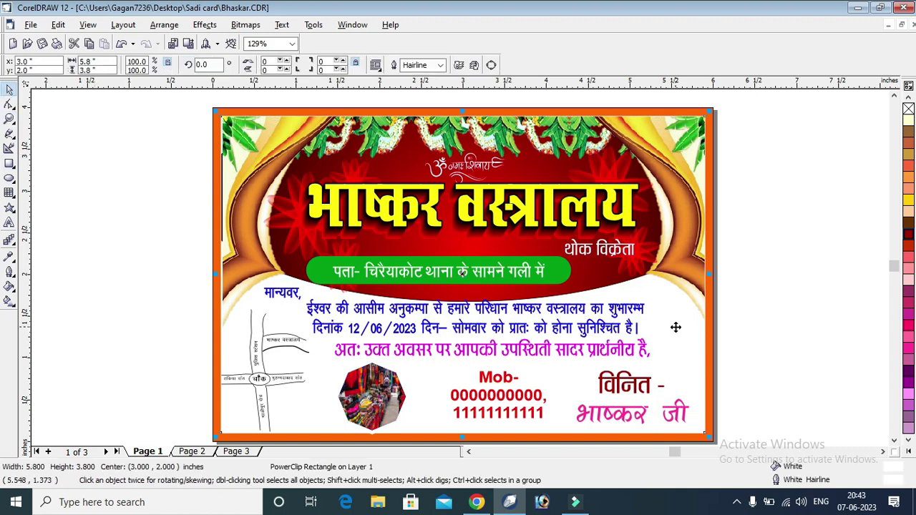
left_click(908, 451)
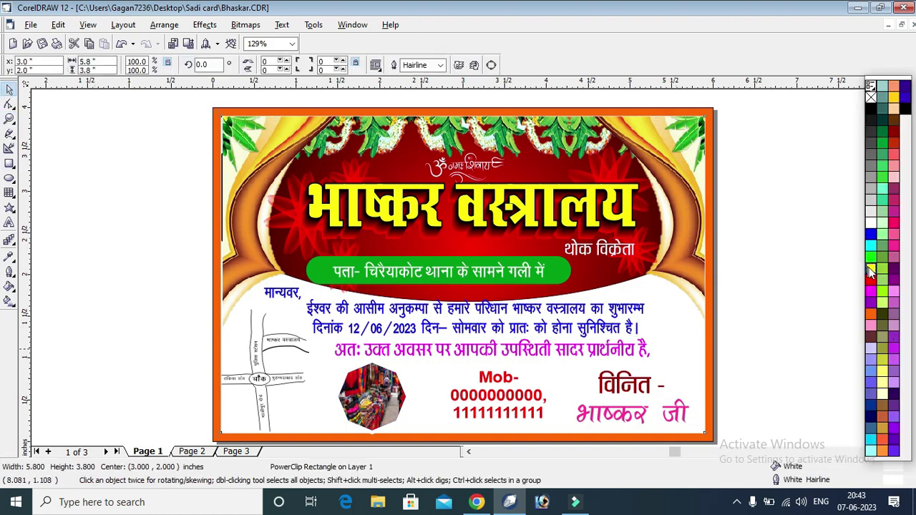
left_click(870, 269)
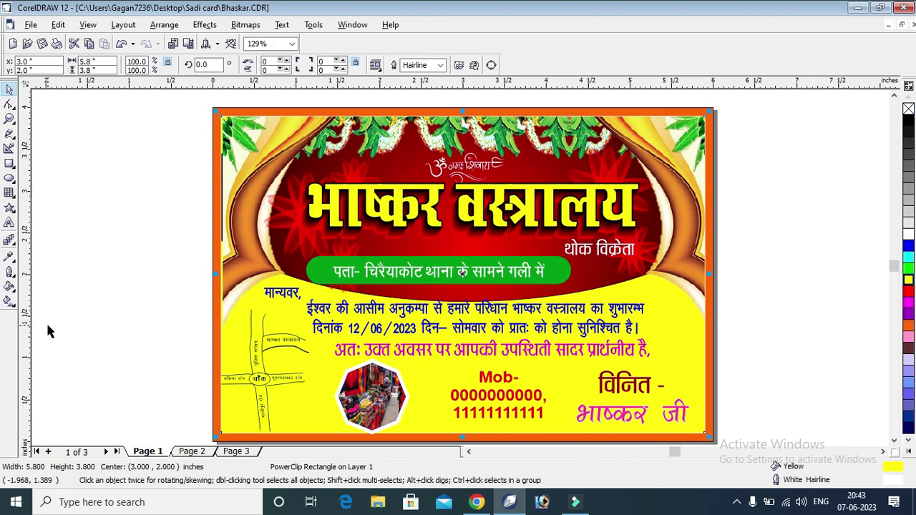
left_click(9, 301)
left_click_drag(673, 294, 573, 430)
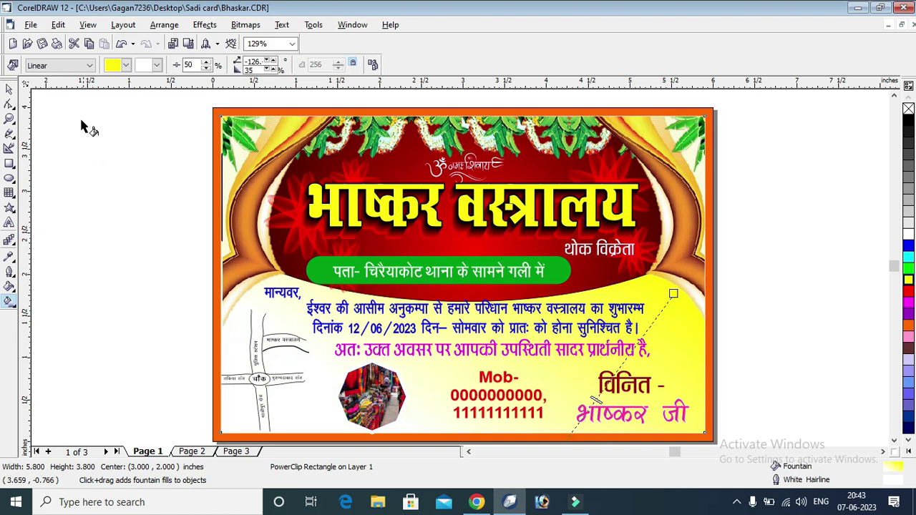
Change the background's fountain fill to Radial, centring it near the mobile numbers and extending its yellow edge past the card's left side
left_click(67, 65)
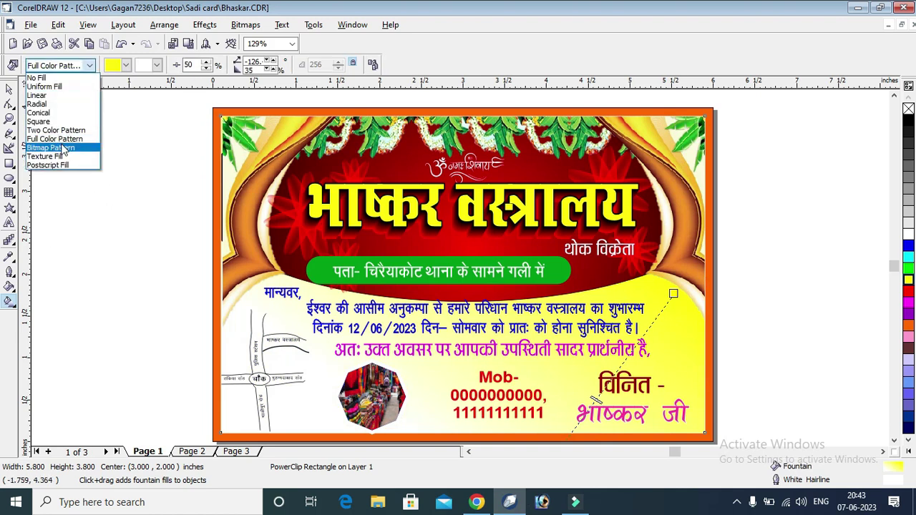
left_click(37, 104)
left_click_drag(462, 272, 466, 418)
left_click_drag(434, 310, 196, 188)
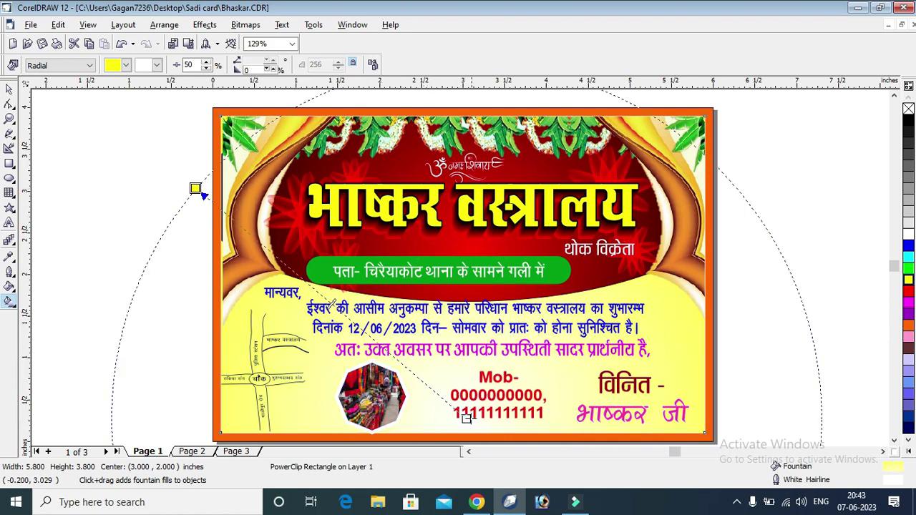
left_click_drag(465, 419, 464, 381)
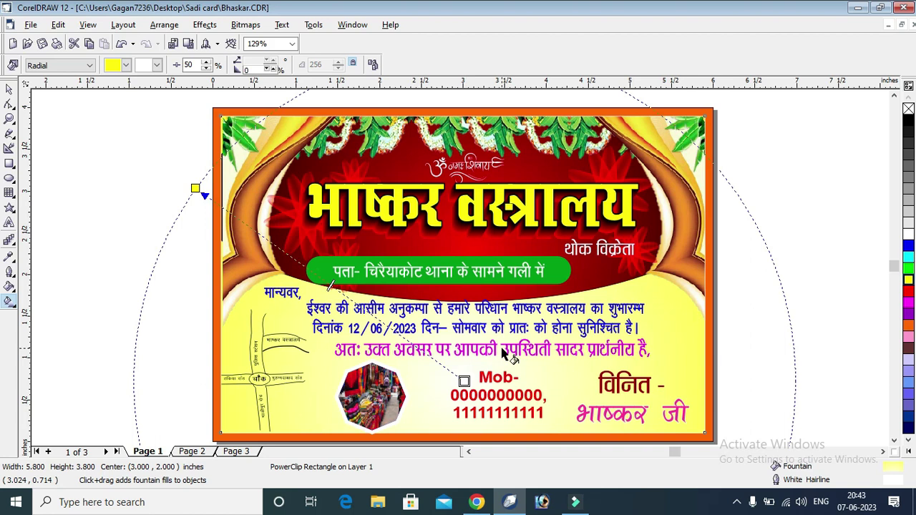
Add an intermediate colour to the radial fill and reshape it to run from the mobile numbers up to the green address bar
double_click(452, 373)
left_click_drag(452, 373, 422, 328)
left_click_drag(311, 293, 458, 369)
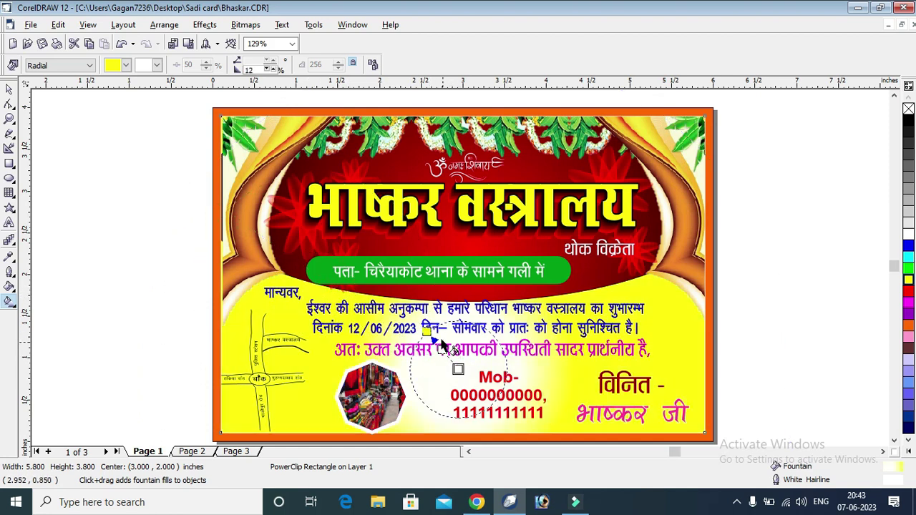
left_click_drag(427, 331, 449, 255)
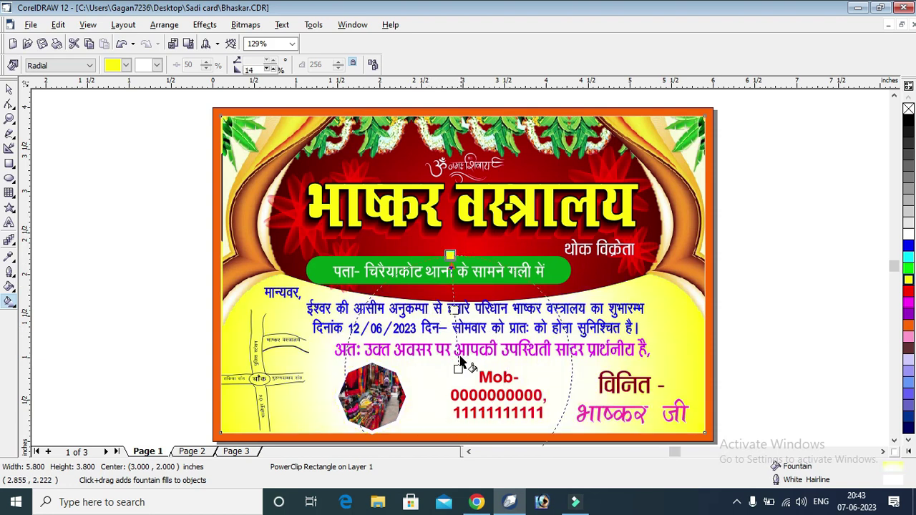
left_click_drag(458, 369, 486, 254)
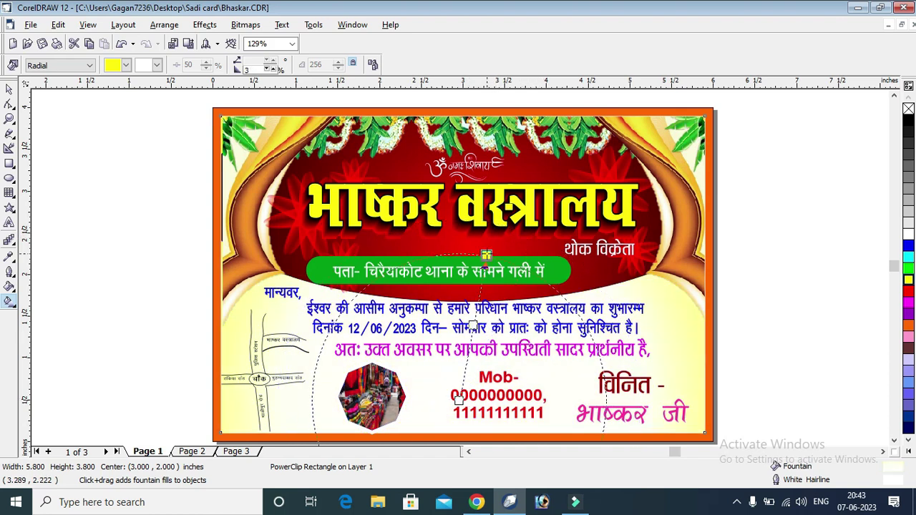
Recolour the background's radial fill with a black outer end and a red intermediate colour moved closer to the white centre
left_click(911, 426)
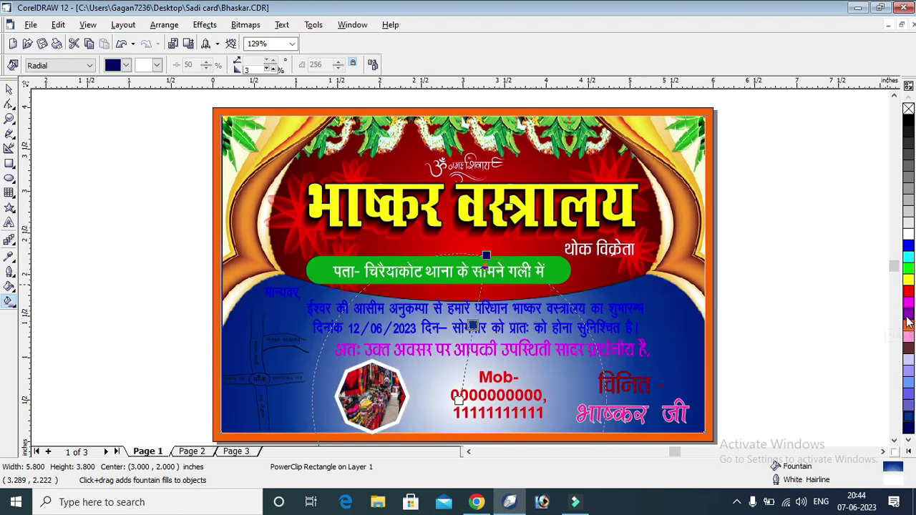
left_click(907, 293)
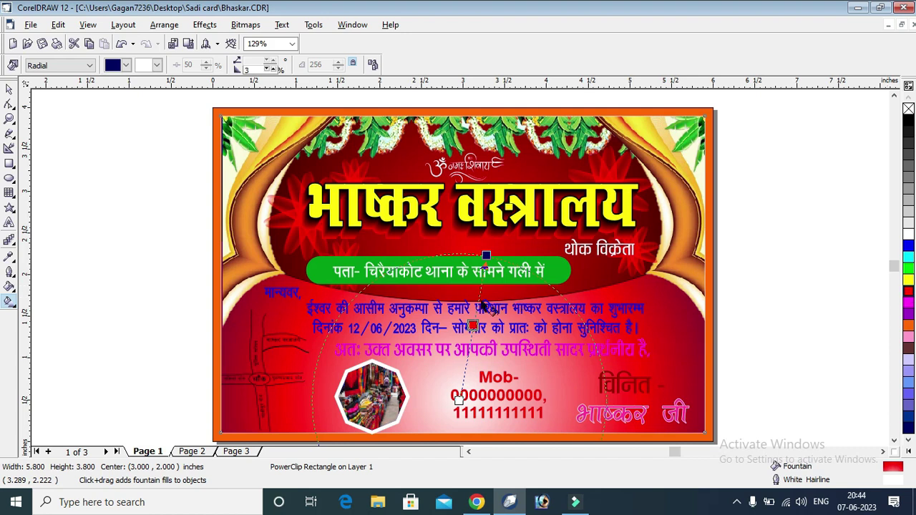
left_click_drag(472, 326, 467, 354)
left_click(908, 123)
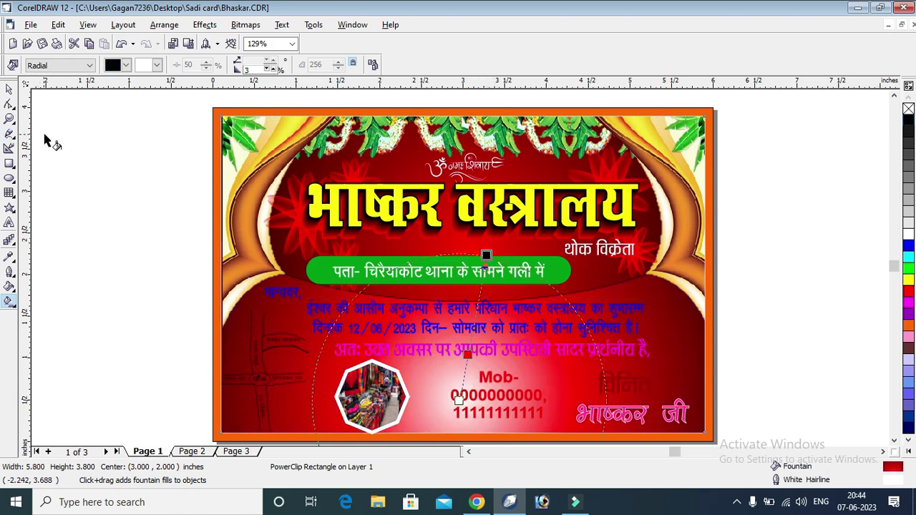
Fill the two-line invitation text and the मान्यवर salutation above it with yellow
left_click(9, 88)
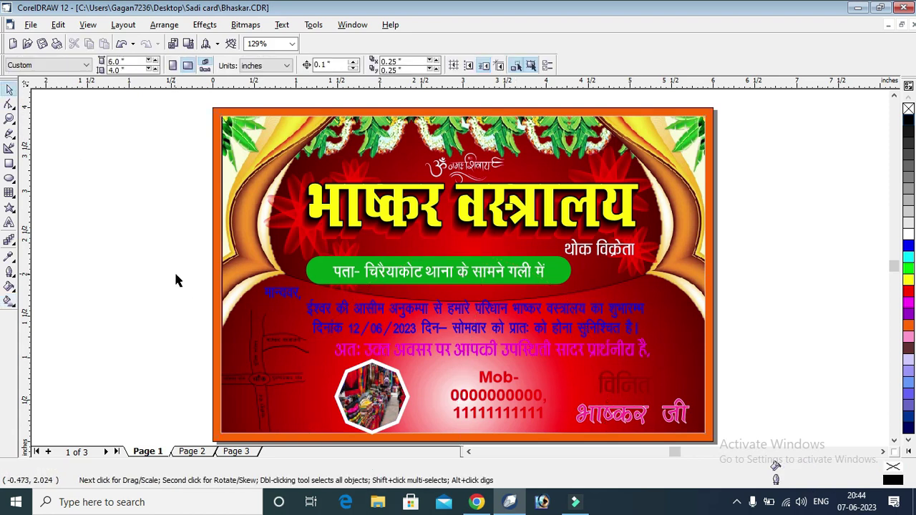
left_click(490, 313)
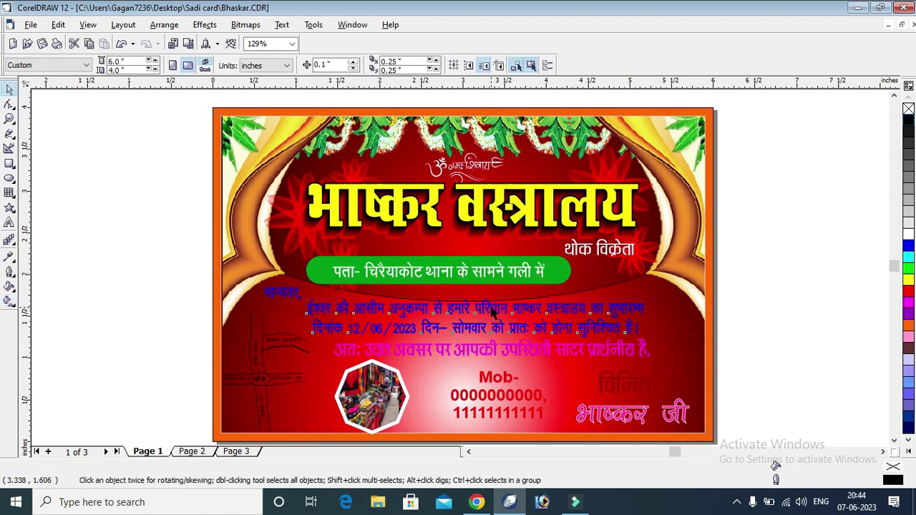
left_click(910, 284)
left_click(824, 258)
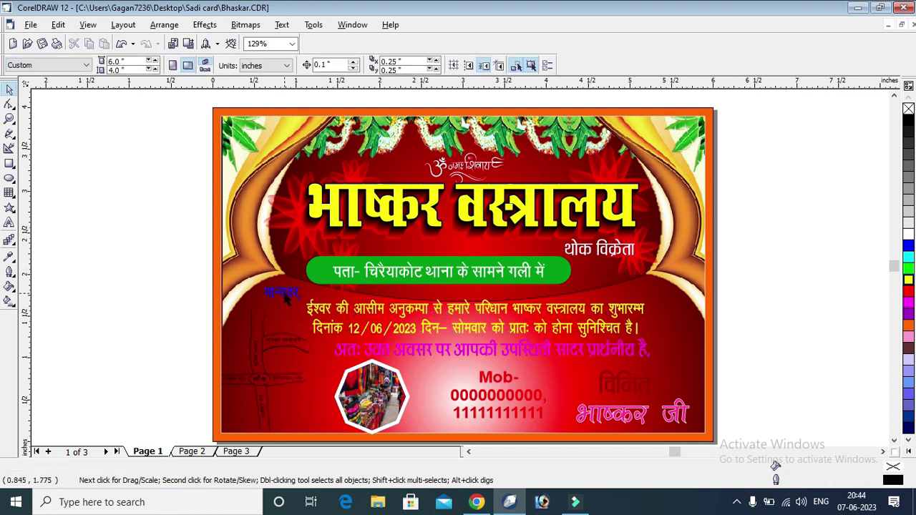
left_click(285, 296)
left_click(909, 285)
left_click(825, 279)
Fill the closing invitation line above the mobile numbers with white
left_click(598, 351)
left_click(907, 282)
left_click(908, 234)
left_click(830, 243)
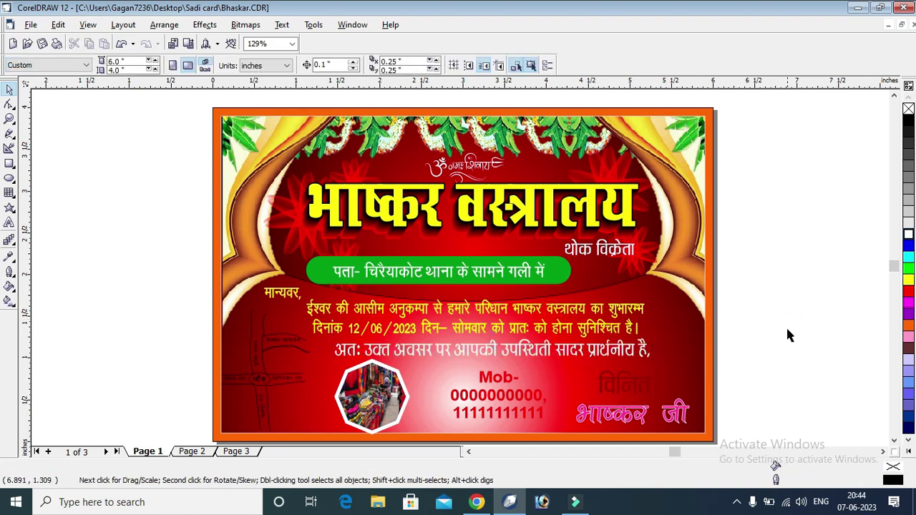
Recolour the mobile-number text with a blue fill and a white outline
left_click(10, 118)
left_click_drag(305, 329, 725, 445)
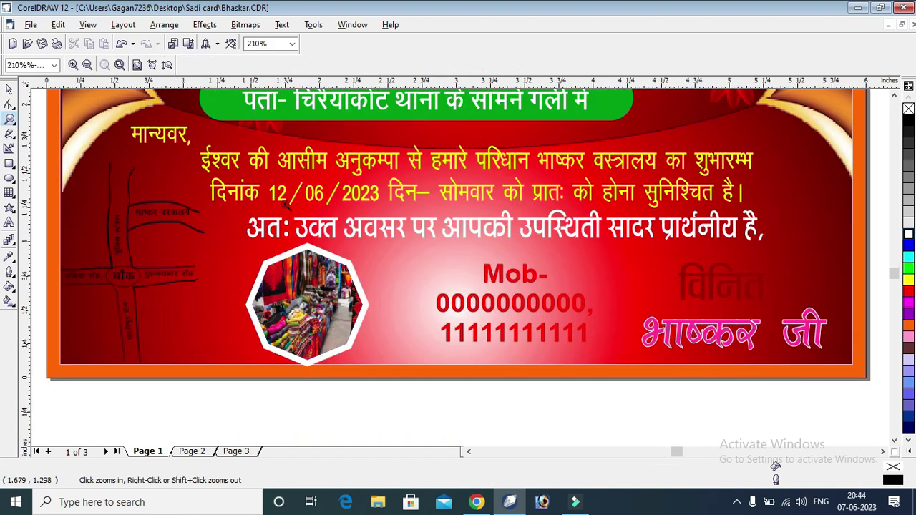
left_click(9, 88)
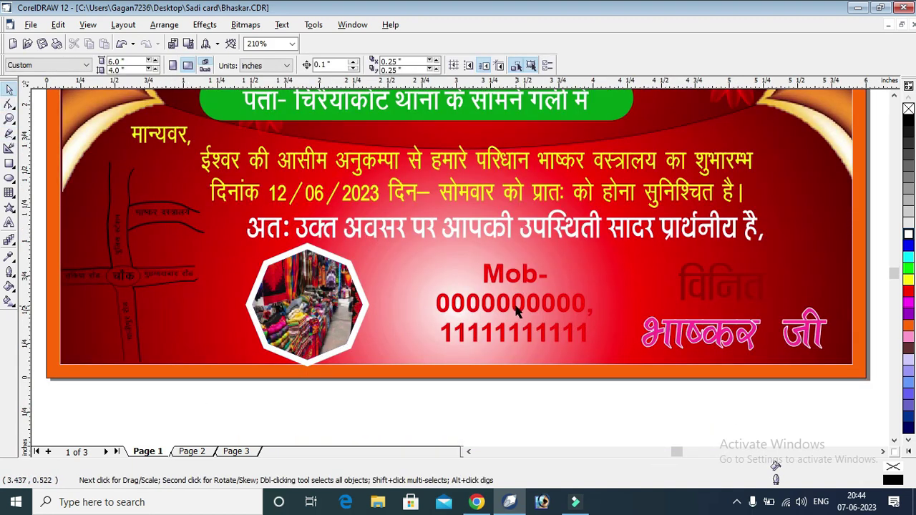
left_click(517, 309)
left_click(908, 245)
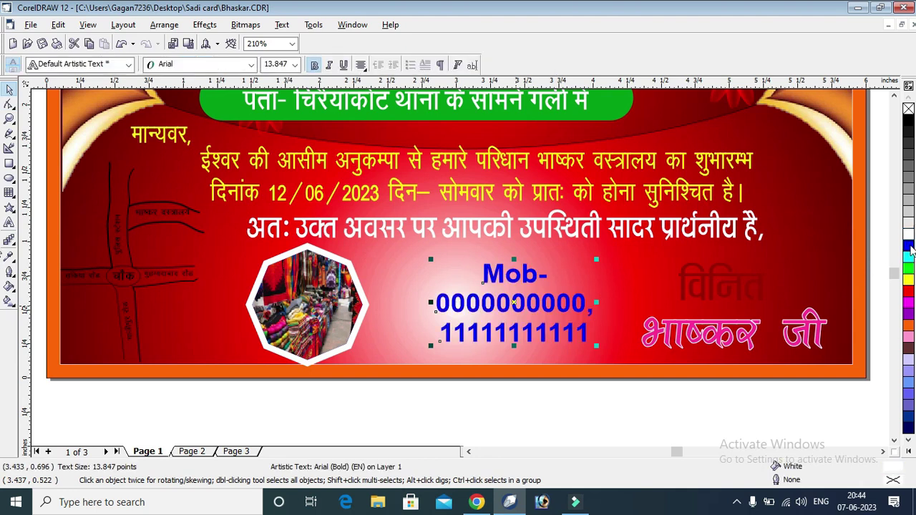
right_click(908, 234)
Set the mobile-number text's outline to 0.028 in with round line caps, placed behind the fill and scaling with the image
key("F12")
left_click(420, 180)
left_click(420, 181)
left_click(379, 181)
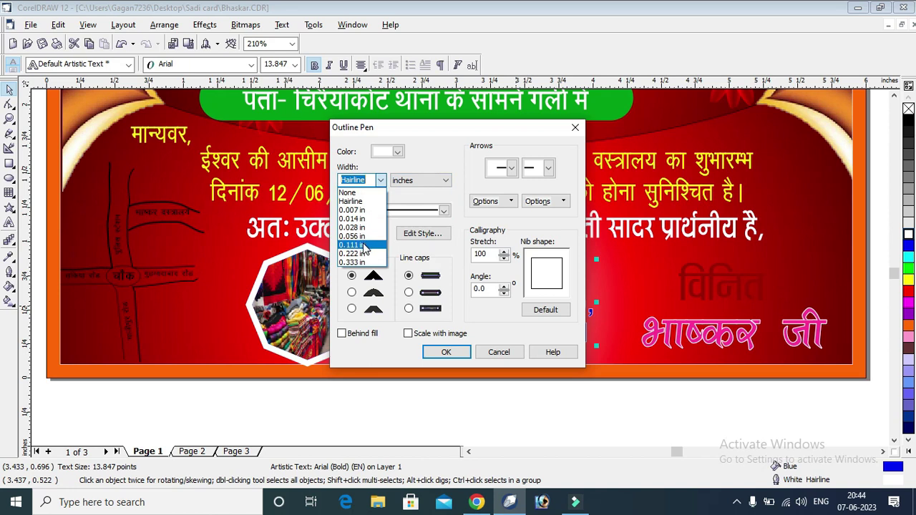
left_click(366, 245)
left_click(409, 291)
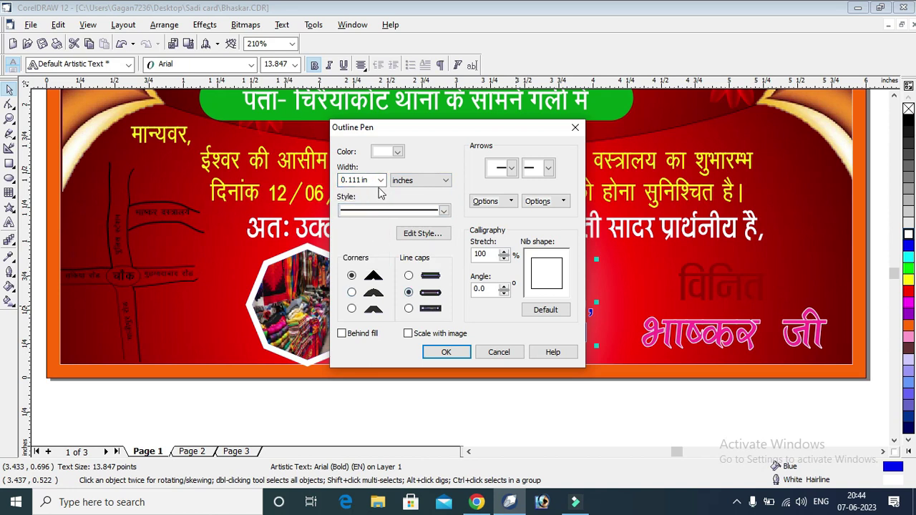
left_click(380, 180)
left_click(361, 232)
left_click(446, 351)
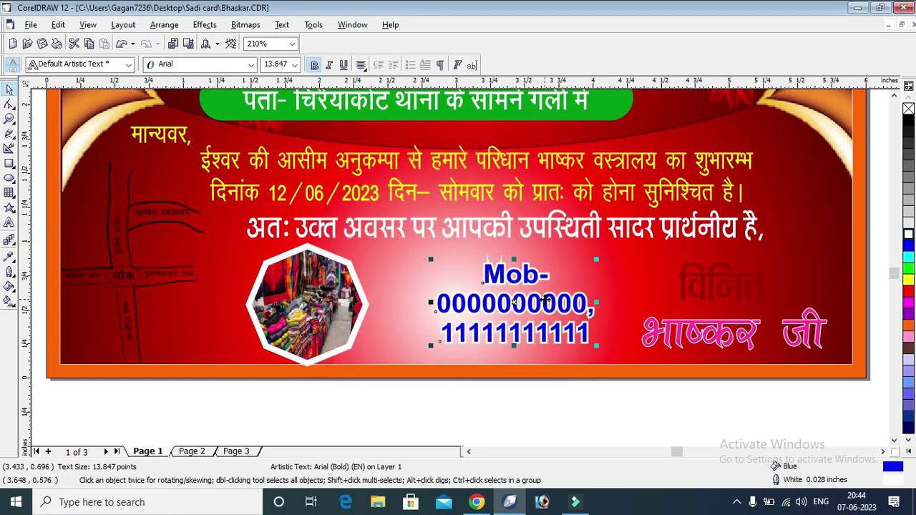
Thicken the mobile-number text's outline to 0.056 in and shift the text slightly left and down
key("F12")
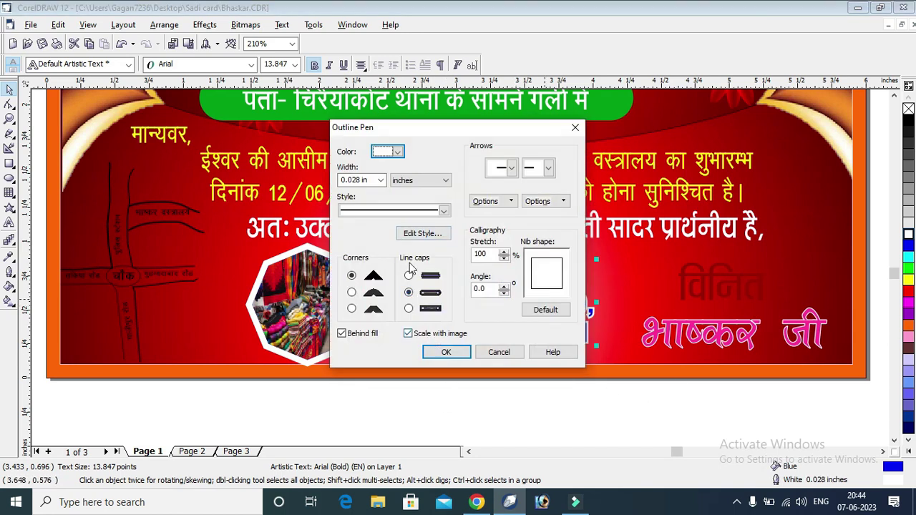
left_click(380, 180)
left_click(367, 238)
left_click(446, 352)
left_click_drag(533, 306, 501, 313)
Draw a rectangle about 1.46 x 0.20 inches across the upper part of the विनित text
left_click(733, 293)
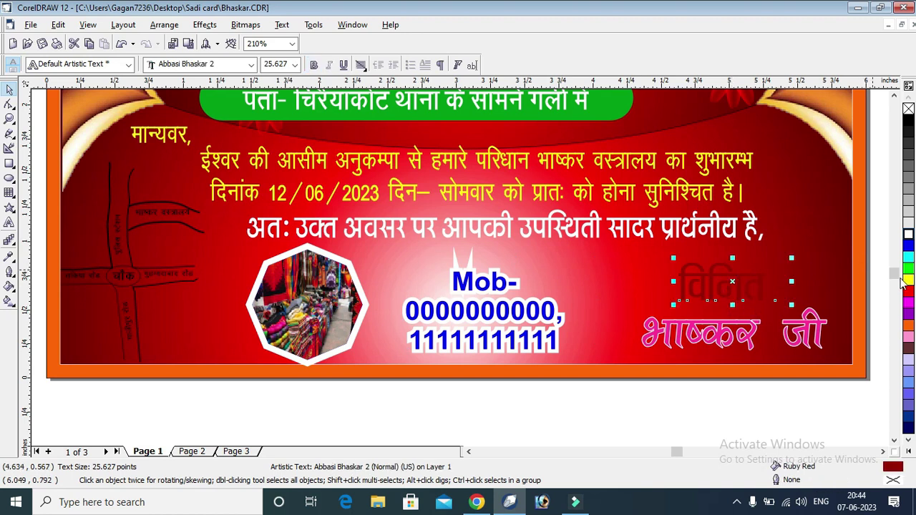
left_click(881, 236)
left_click(10, 118)
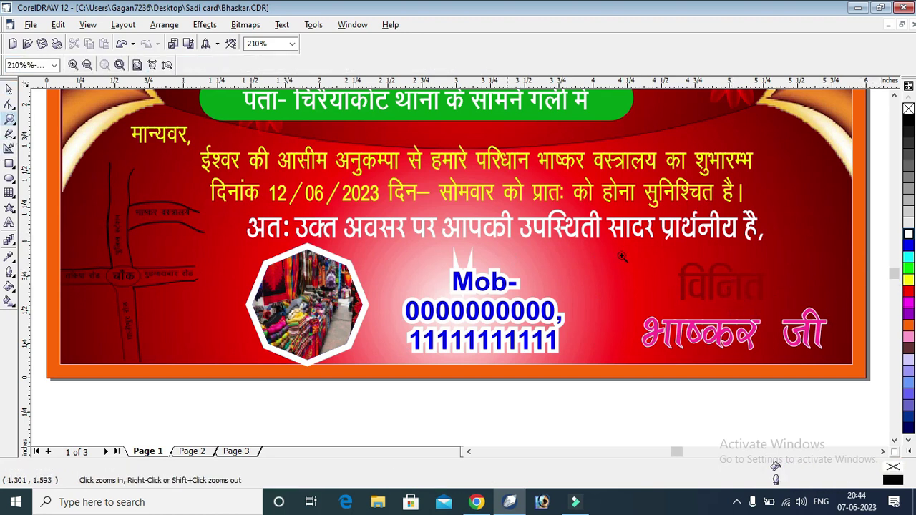
left_click(848, 368)
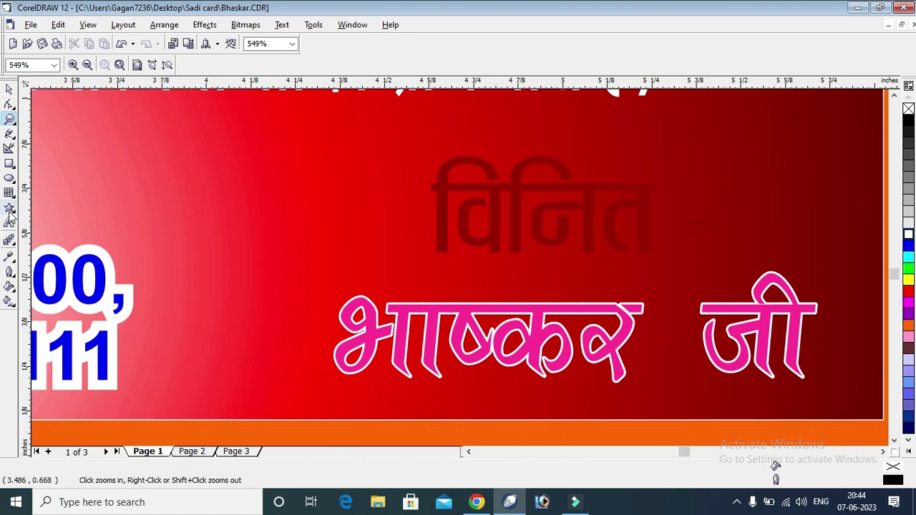
left_click(10, 163)
mouse_move(272, 148)
left_mouse_down()
mouse_move(716, 199)
mouse_move(792, 220)
left_mouse_up()
left_click(9, 89)
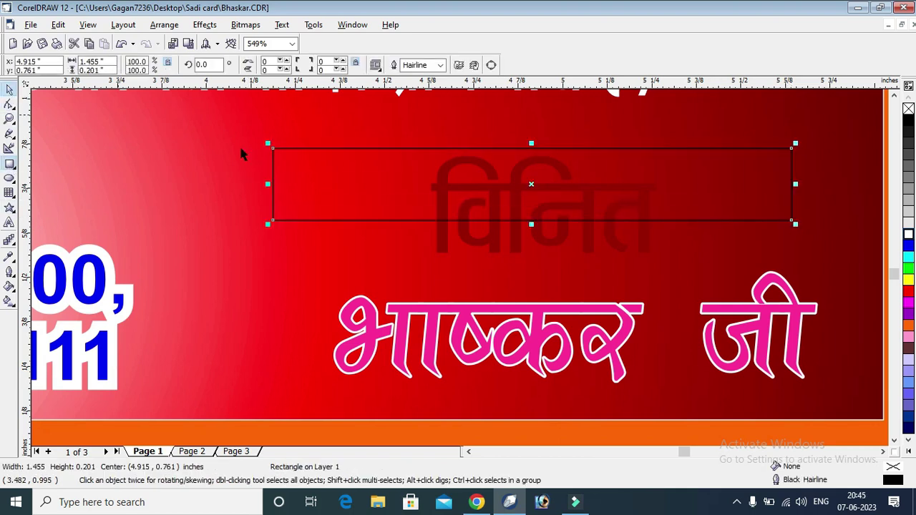
Fill the new rectangle with green (C:60 M:0 Y:60 K:40) and remove its outline
left_click(909, 289)
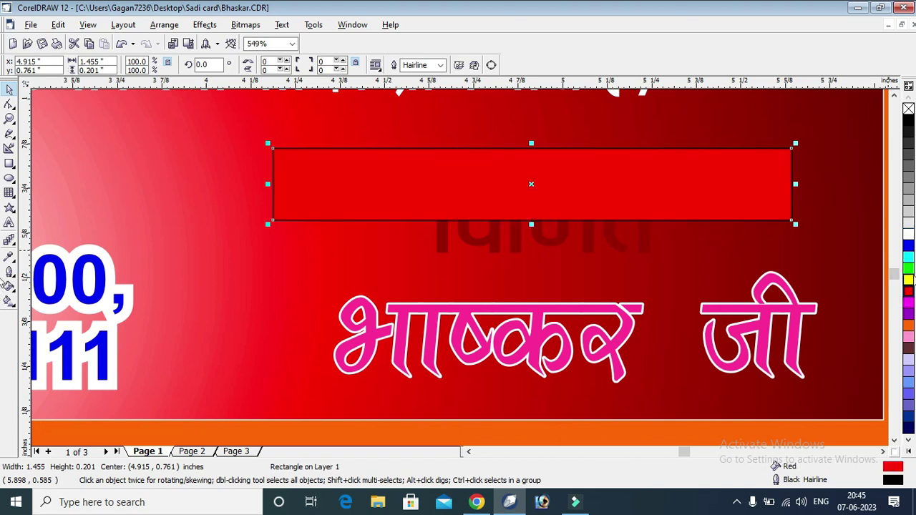
left_click(908, 269)
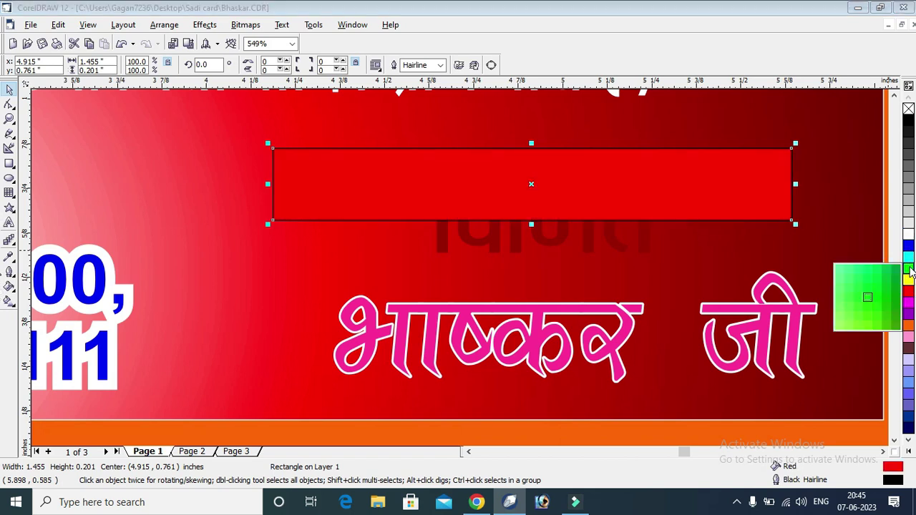
right_click(908, 108)
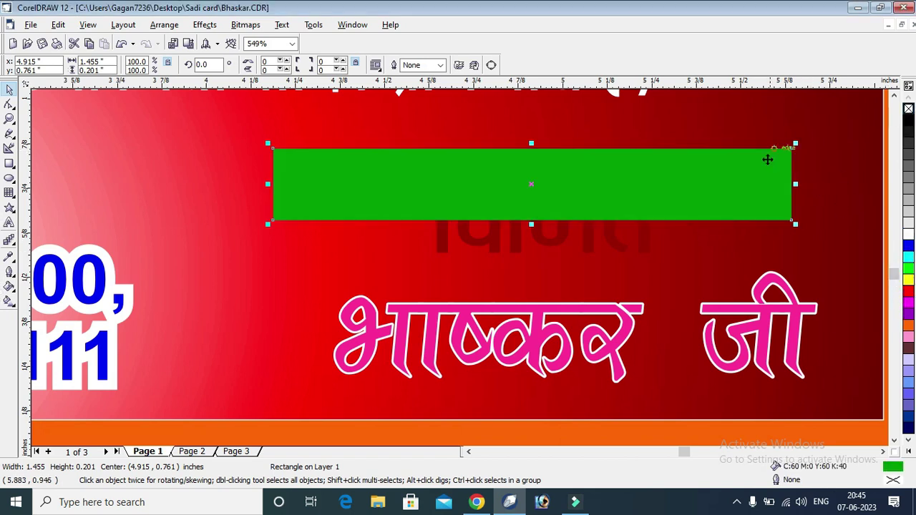
Bring the विनित text to the front, and move and resize the green rectangle behind it to about 1.22 x 0.26 inches
left_click(645, 236)
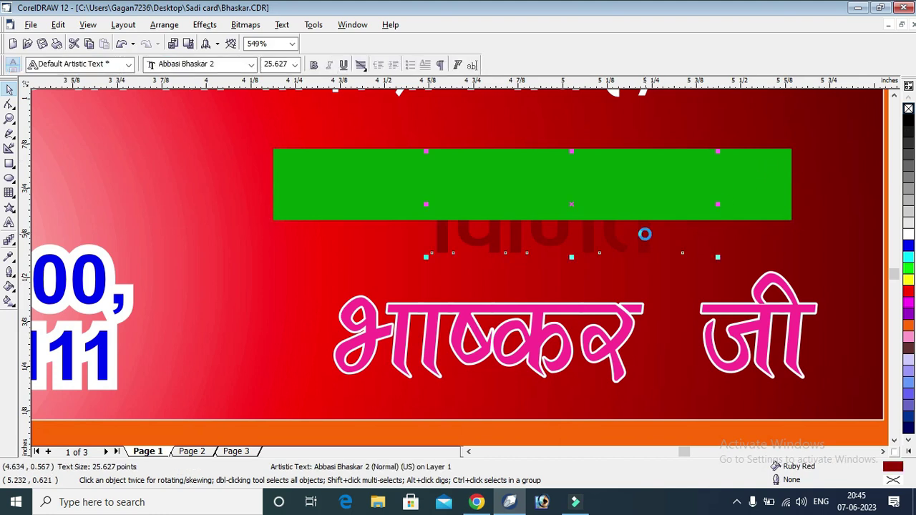
key("shift+Page_Up")
left_click_drag(704, 194, 706, 224)
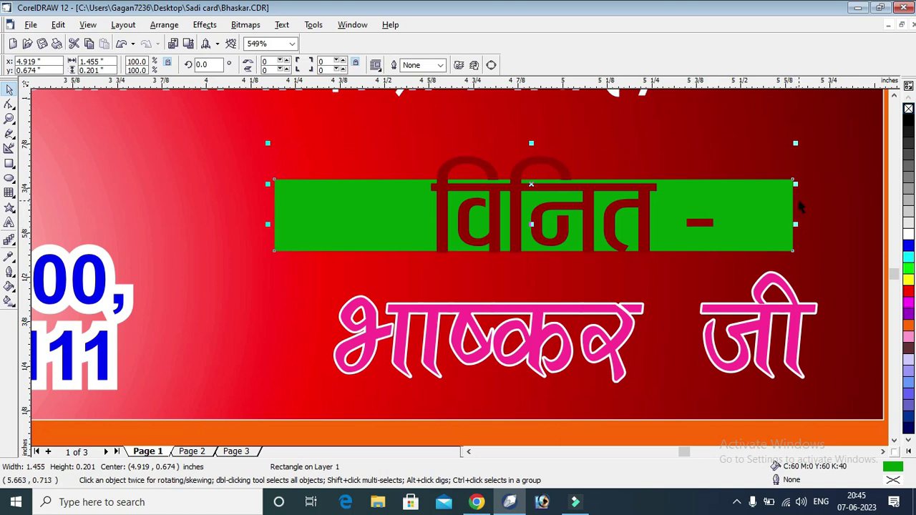
left_click_drag(795, 185, 708, 185)
left_click_drag(376, 220, 431, 218)
mouse_move(531, 225)
left_mouse_down()
mouse_move(531, 243)
mouse_move(532, 231)
left_mouse_up()
left_click_drag(739, 237, 731, 214)
Fill the विनित text with white
left_click(642, 213)
left_click(907, 234)
scroll(564, 233, "up", 1)
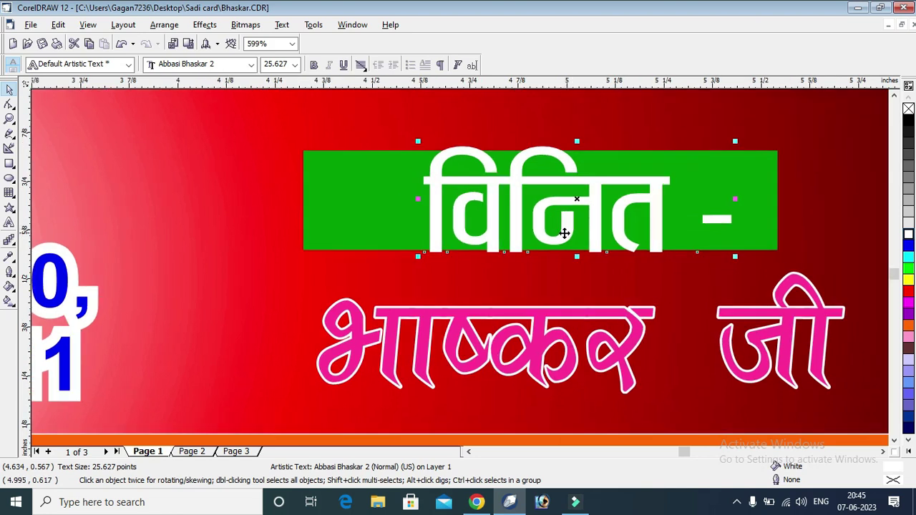
scroll(565, 234, "down", 1)
Round the green rectangle's upper-left and lower-right corners to 100, leaving the other two square
left_click(9, 104)
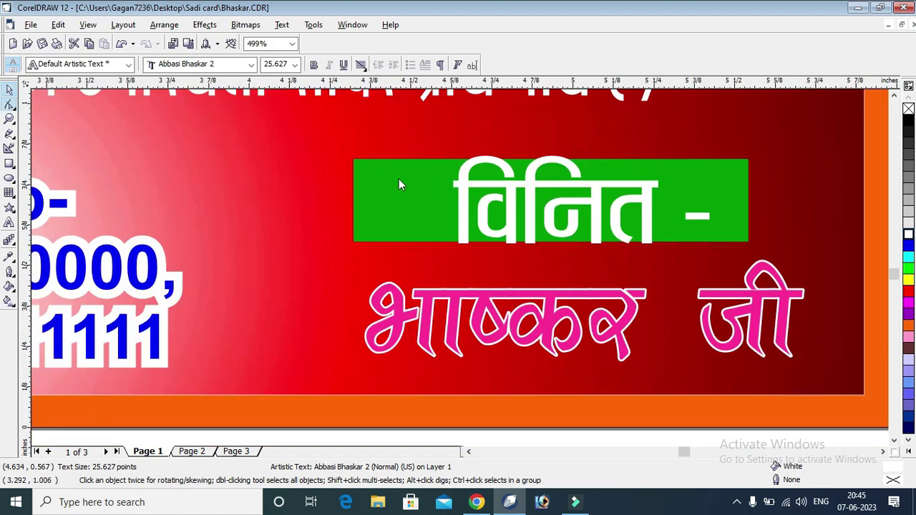
left_click(360, 166)
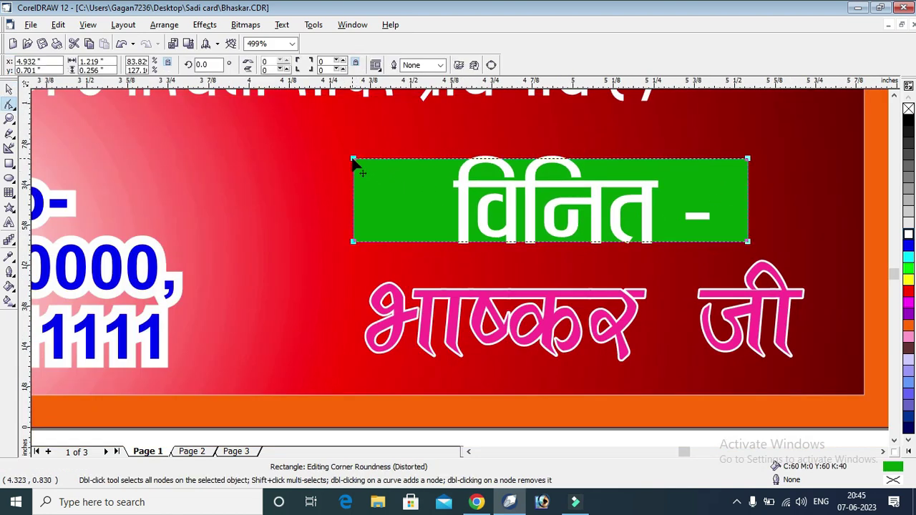
left_click_drag(356, 164, 352, 199)
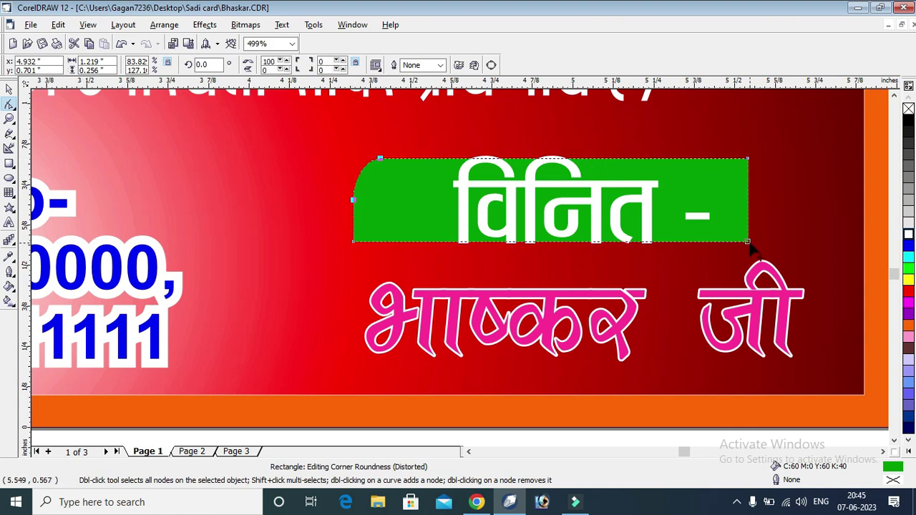
left_click_drag(748, 241, 392, 76)
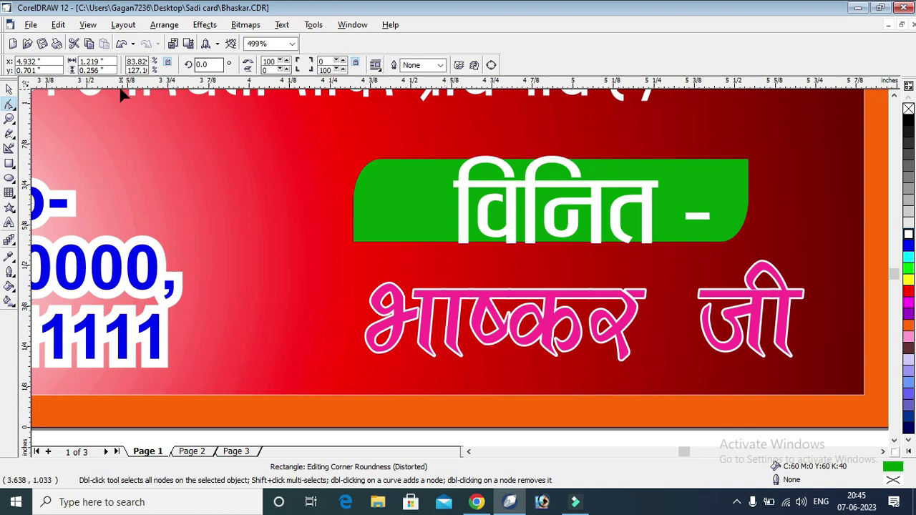
left_click(8, 88)
Duplicate the rounded green rectangle down onto the host's name and mirror the copy horizontally
scroll(699, 271, "down", 2)
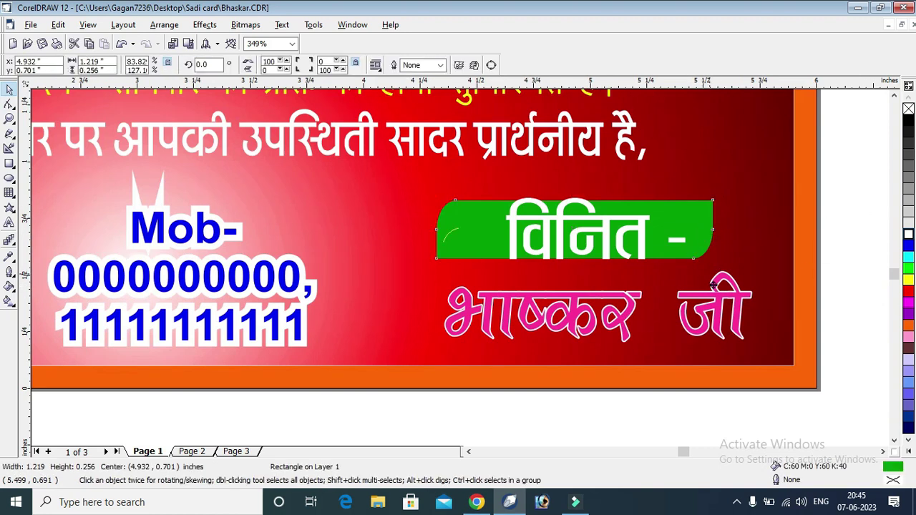
left_click_drag(726, 310, 727, 312)
right_click(727, 312)
left_click(592, 288)
left_click_drag(598, 275, 708, 291)
left_click(248, 62)
key("Right")
key("Right")
key("Right")
Adjust the green copy's horizontal skew to make it about 1.39 inches wide and position it over the host's name
left_click(663, 309)
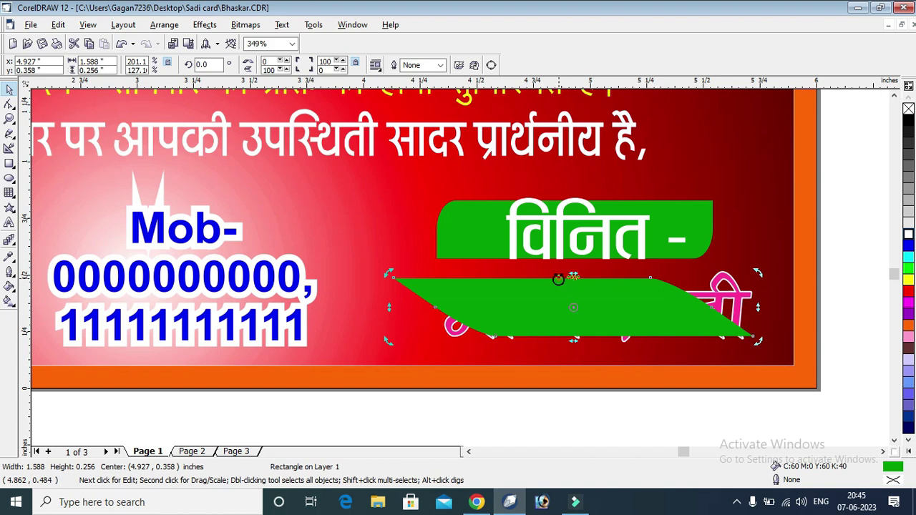
left_click_drag(568, 272, 622, 273)
left_click_drag(615, 291, 586, 296)
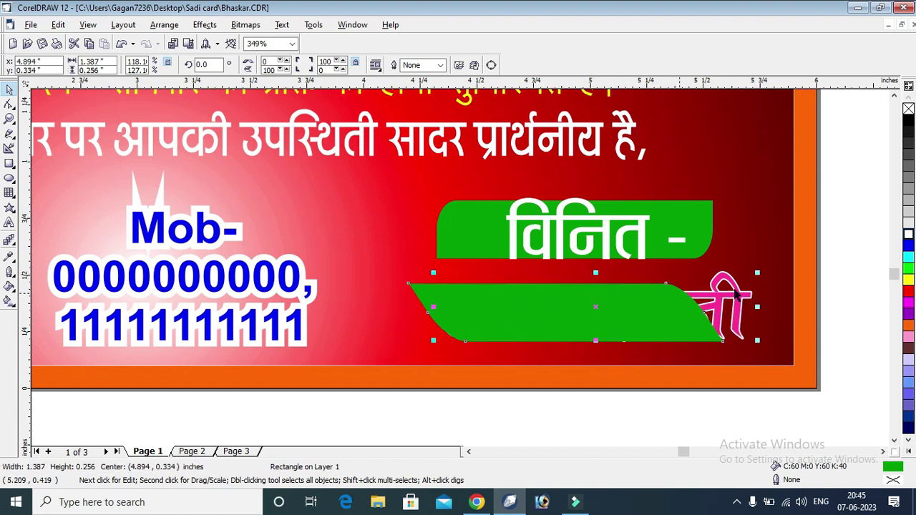
left_click(840, 267)
Bring the host's name in front of the skewed green shape and stretch the shape rightward to about 1.67 inches wide
left_click(746, 297)
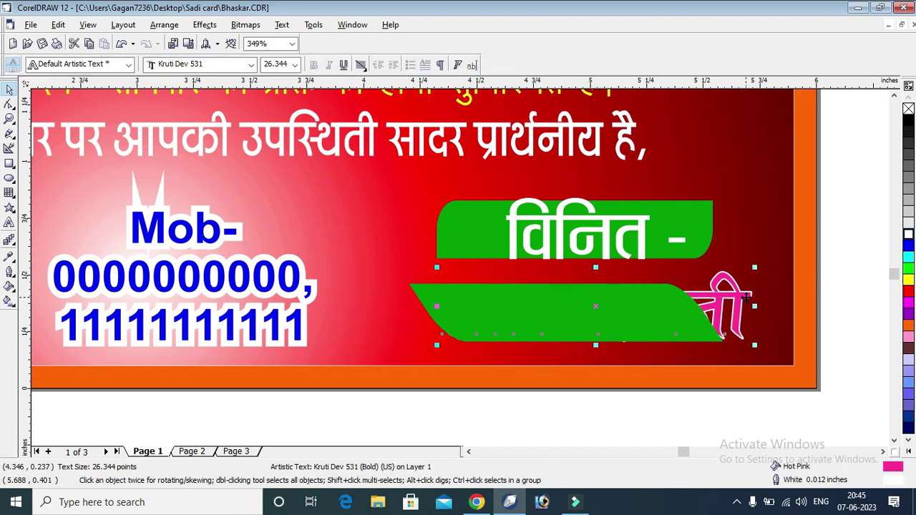
key("shift+Page_Up")
left_click(672, 315)
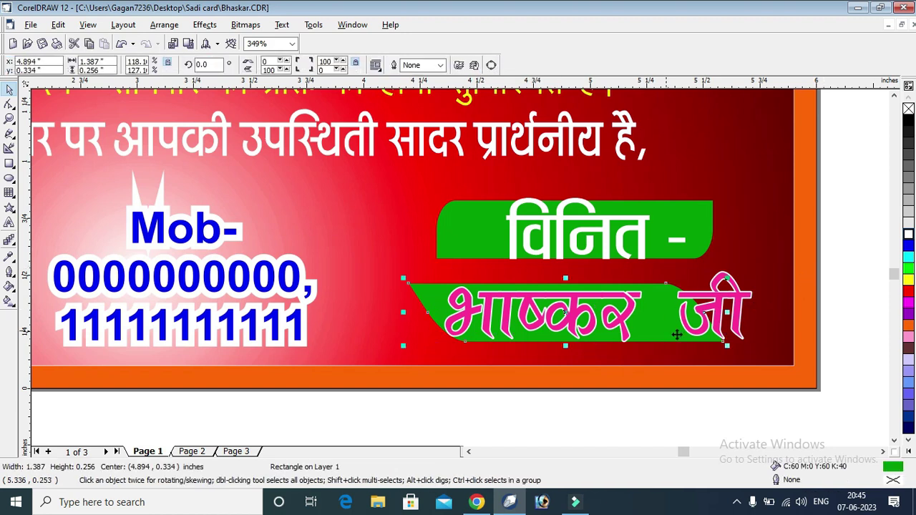
left_click_drag(726, 313, 794, 316)
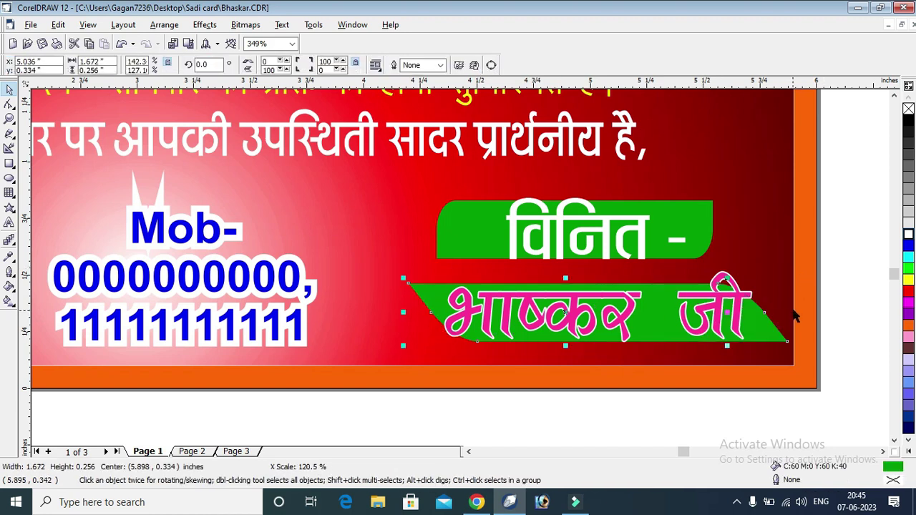
Apply a linear transparency to the skewed green shape so that its right end fades out
left_click(11, 242)
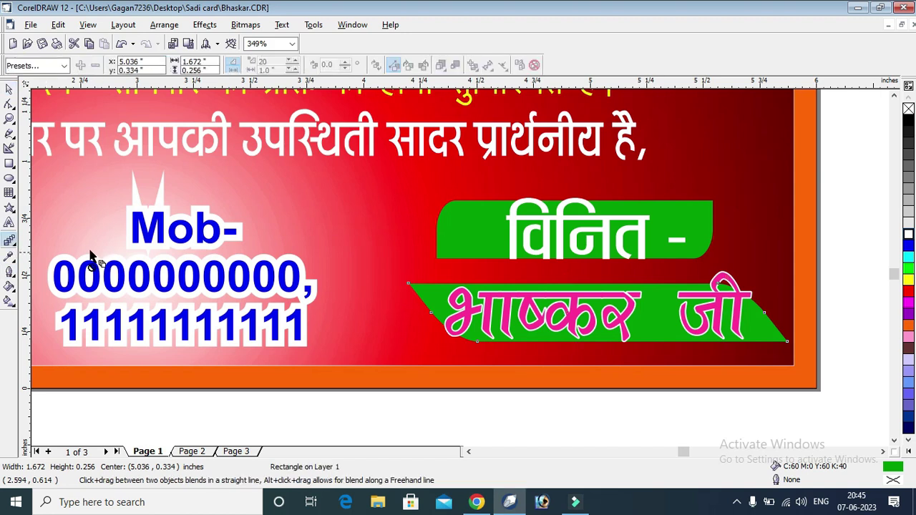
left_click_drag(16, 246, 125, 249)
left_click_drag(651, 329, 708, 322)
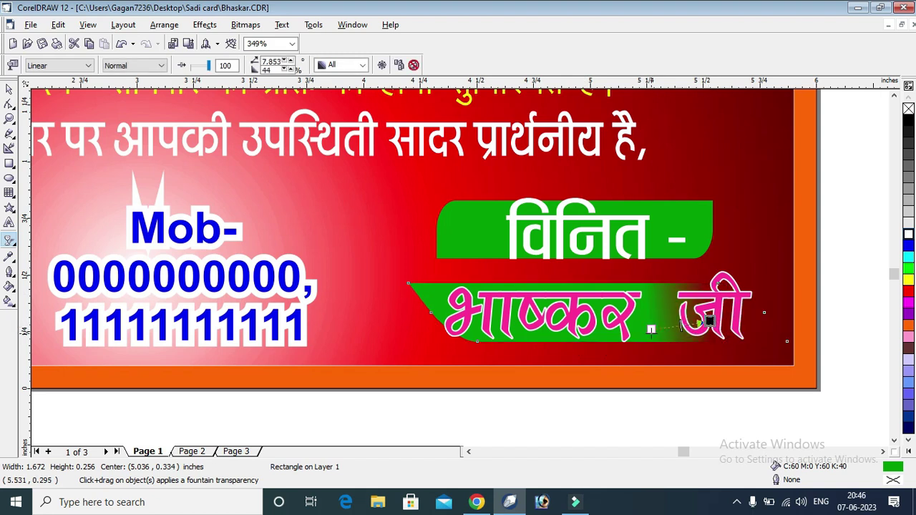
left_click(9, 88)
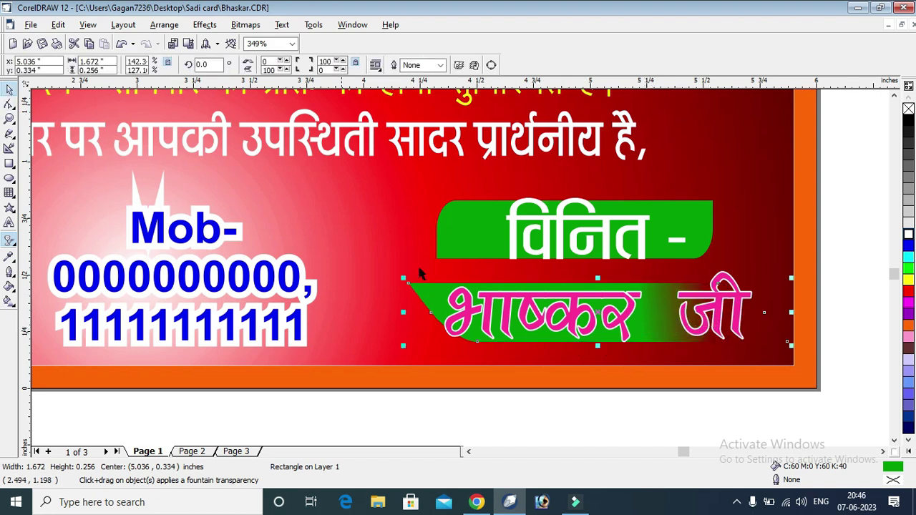
Duplicate the faded green shape, mirror the copy horizontally and place it end to end with the original, over the mobile numbers
left_click_drag(639, 323, 538, 307)
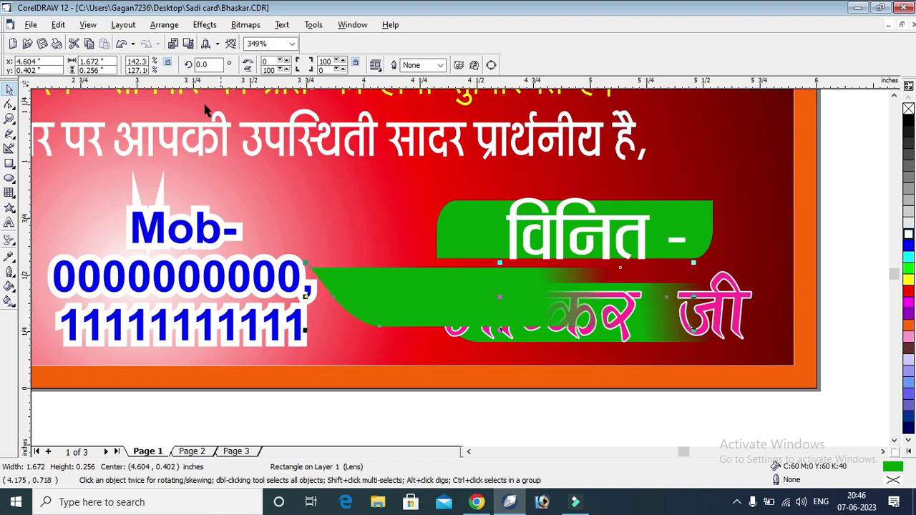
left_click(247, 65)
left_click_drag(653, 284, 400, 306)
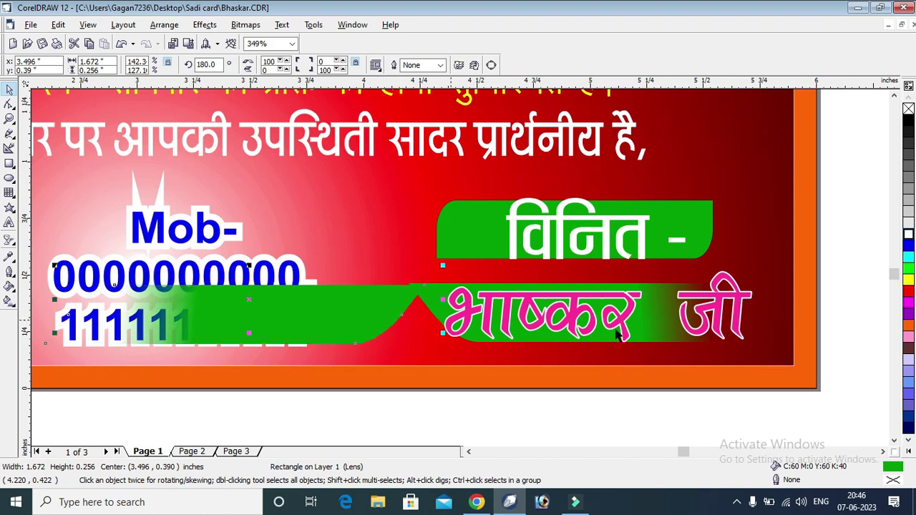
Move both faded green shapes slightly rightward together, bring them to the front and group them
left_click(653, 315, "shift")
left_click_drag(652, 315, 740, 332)
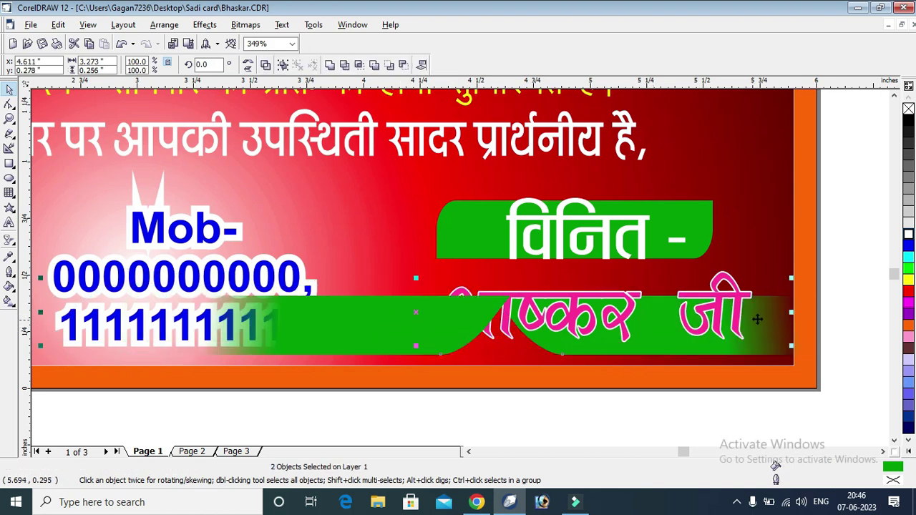
key("shift+Page_Up")
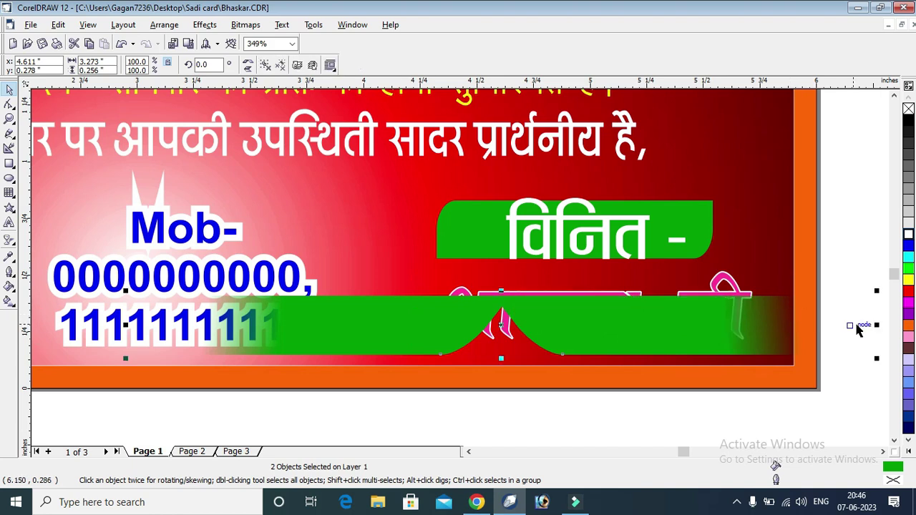
key("ctrl+g")
Narrow the green group to about 1.88 inches, position it over the host's name and increase its height to about 0.35 inches
left_click_drag(777, 332, 717, 334)
left_click_drag(611, 334, 631, 329)
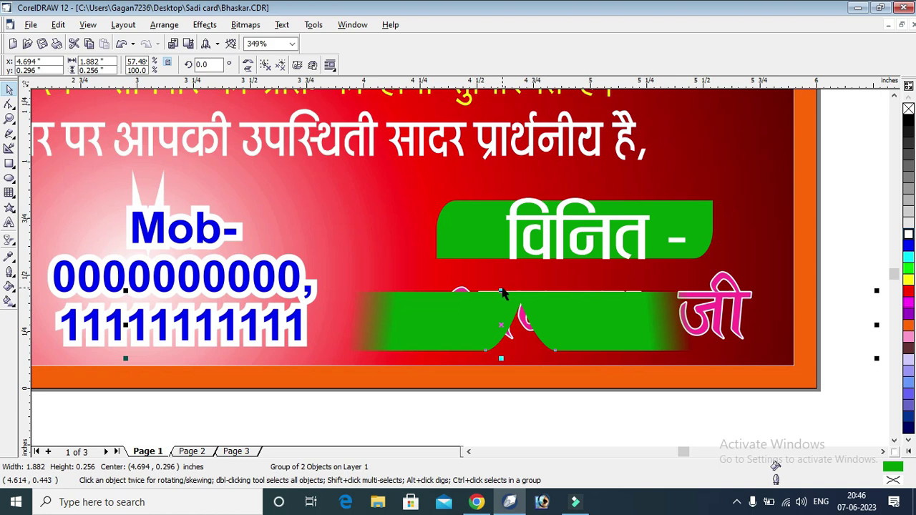
left_click_drag(503, 293, 607, 326)
Bring the host's name in front of the green group and shift it leftward onto the middle of the banner
left_click(746, 301)
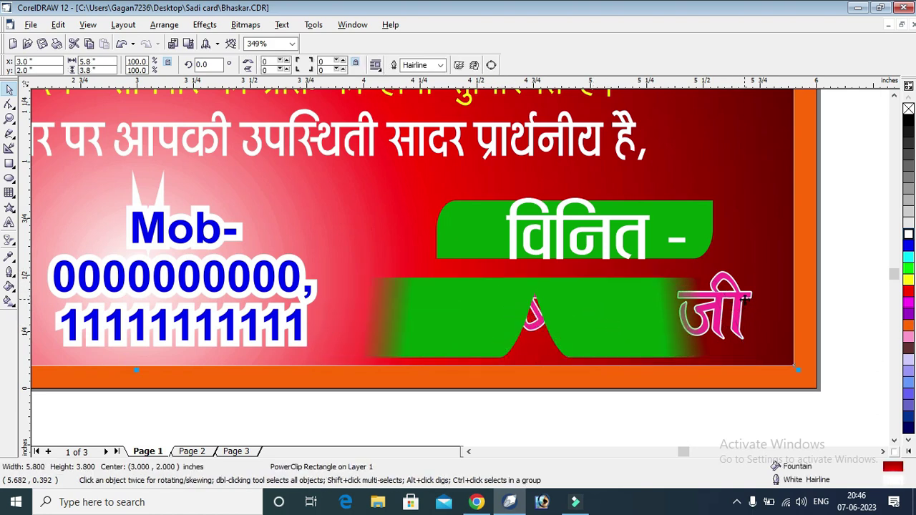
left_click(852, 404)
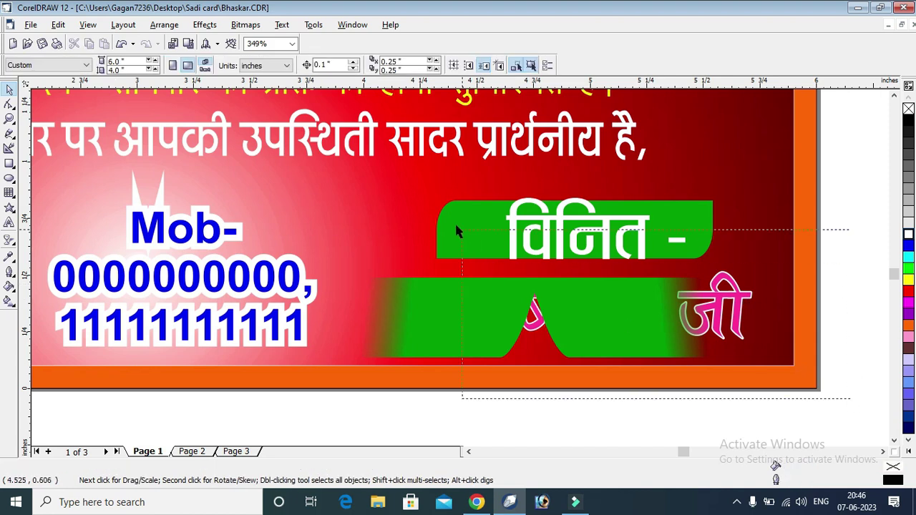
left_click_drag(455, 231, 396, 226)
key("shift+Page_Up")
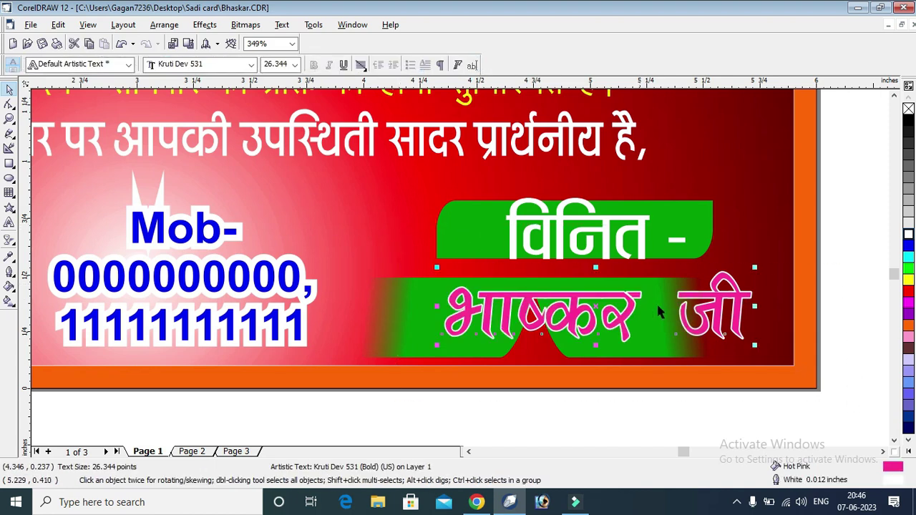
left_click_drag(705, 309, 657, 309)
Fill the green banner group with yellow and stretch it rightward to about 2.04 inches wide
left_click(646, 349)
left_click(907, 279)
left_click(858, 250)
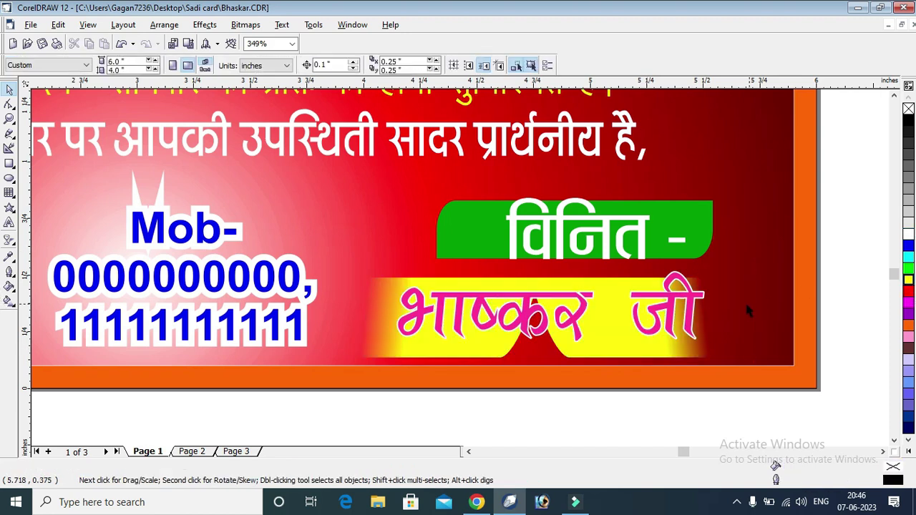
left_click(745, 326)
left_click_drag(752, 317, 789, 315)
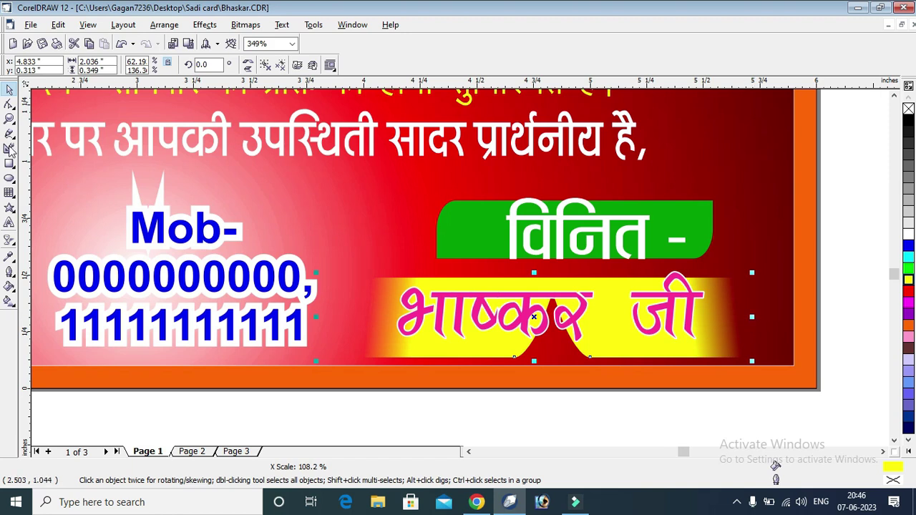
Cover the gap in the yellow banner with a yellow rectangle about 1.27 by 0.35 inches, without an outline
left_click(10, 163)
left_click_drag(399, 277, 695, 358)
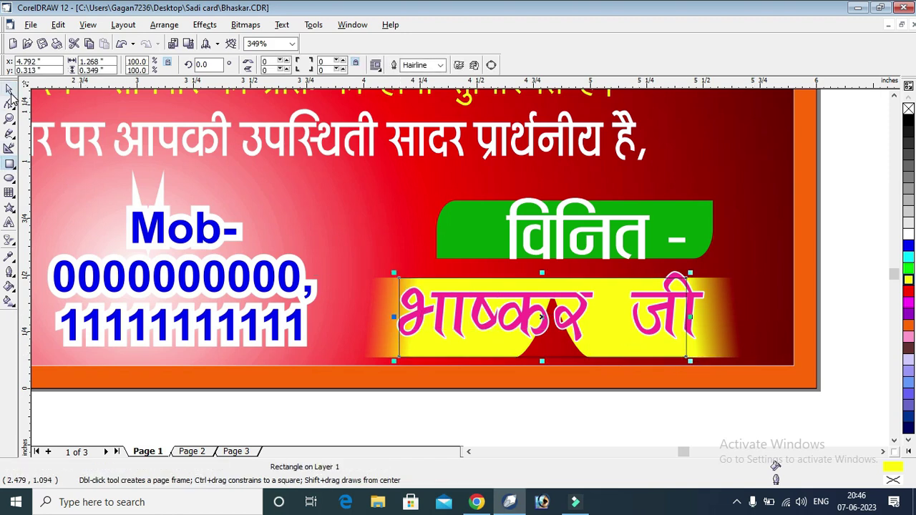
left_click(9, 89)
left_click(908, 280)
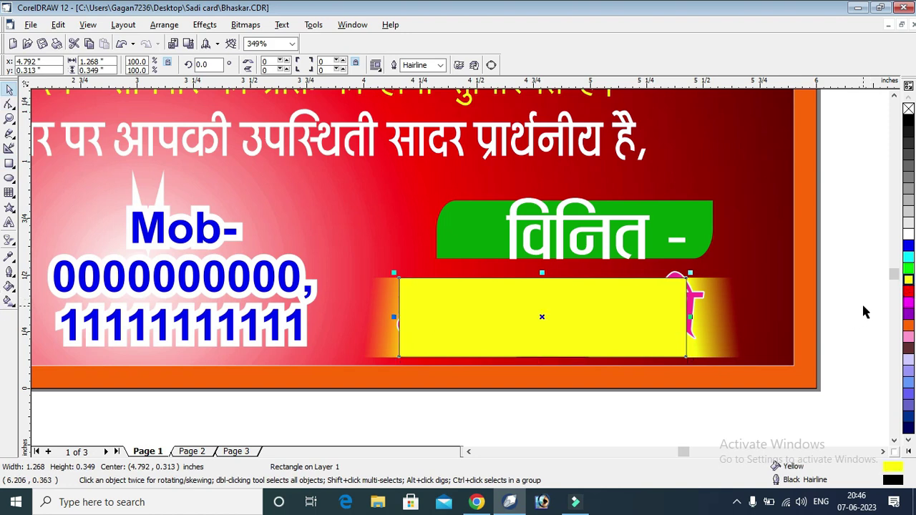
right_click(908, 110)
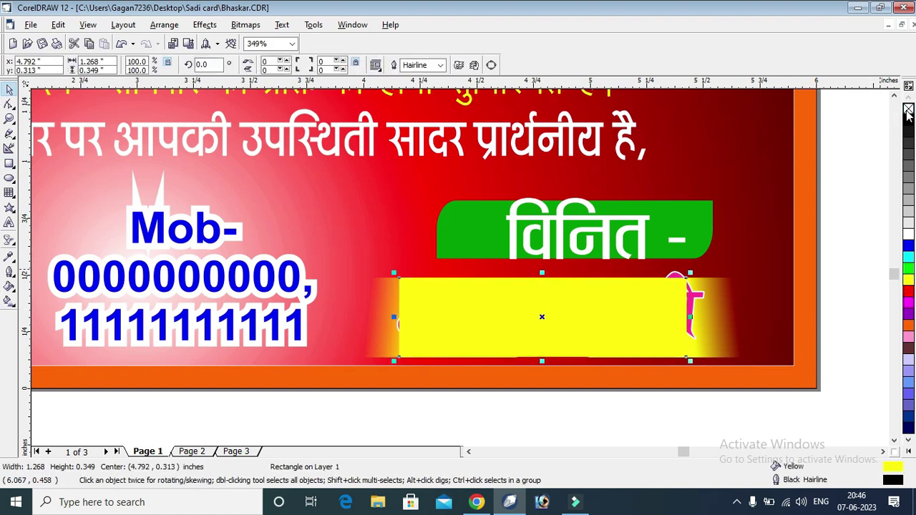
Bring the host's name in front of the yellow rectangle and move it slightly down within the banner
key("Escape")
left_click(690, 311)
key("shift+Page_Up")
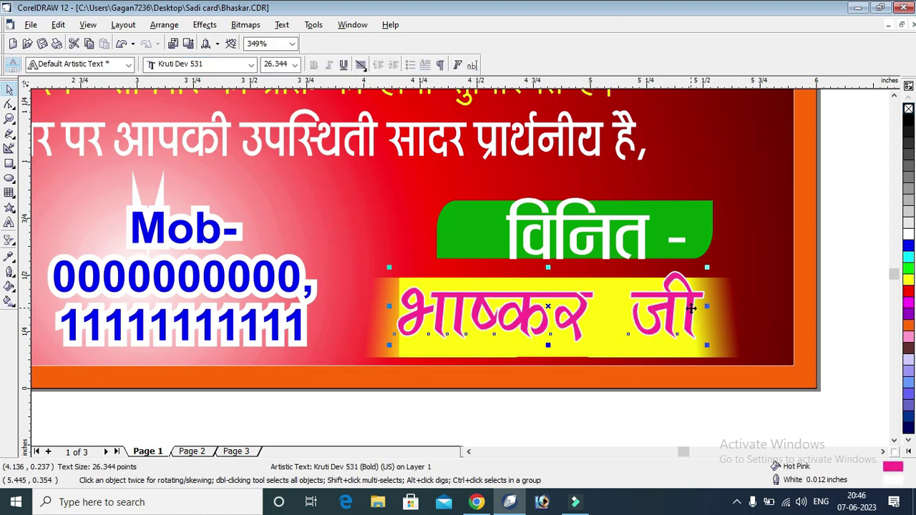
left_click_drag(690, 306, 692, 320)
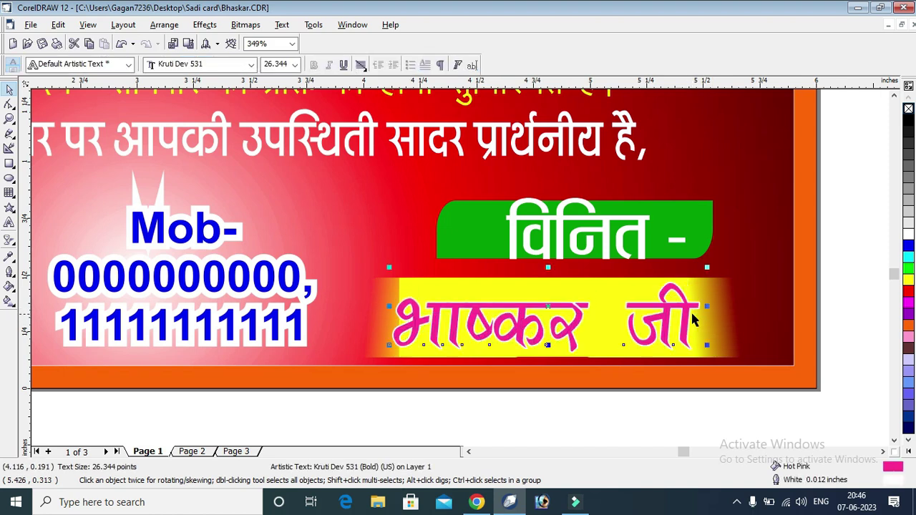
Stretch the faded yellow banner group leftward to about 107.5% of its width, beyond the start of the host's name
left_click(359, 309, "shift")
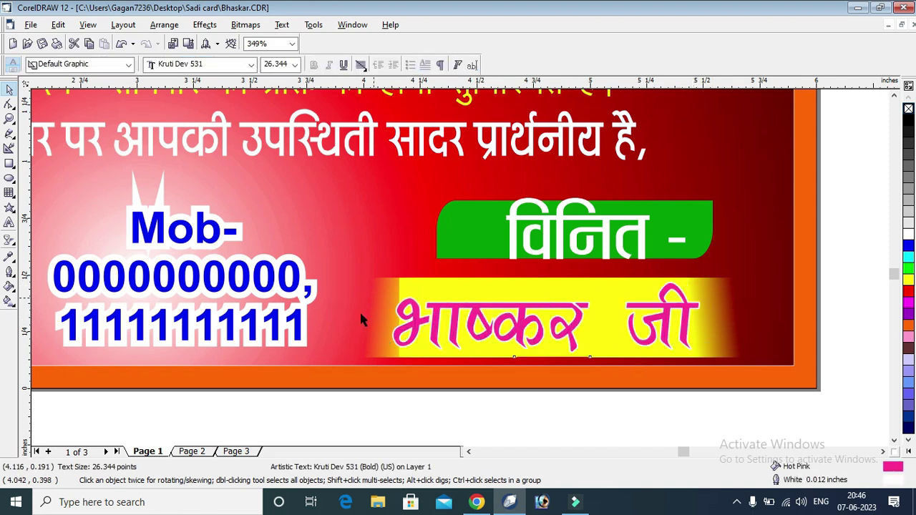
key("ctrl+g")
left_click_drag(315, 317, 285, 322)
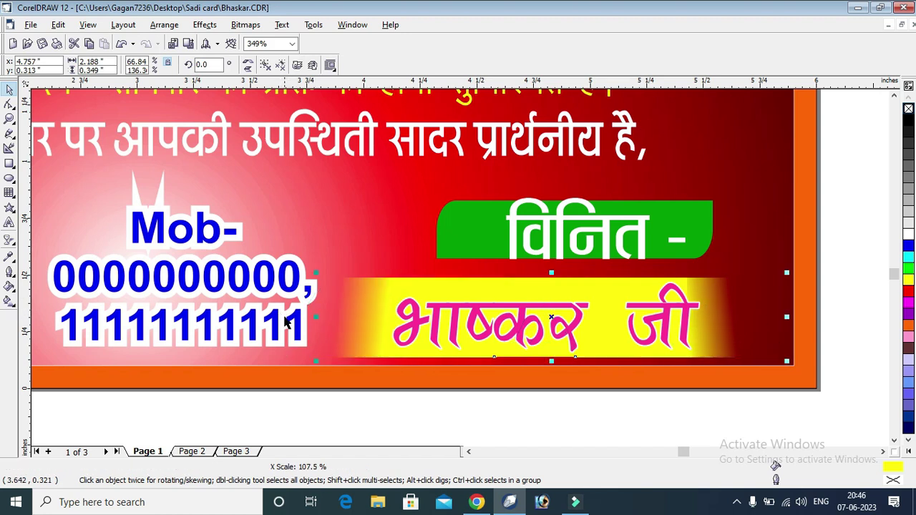
left_click(885, 295)
key("F4")
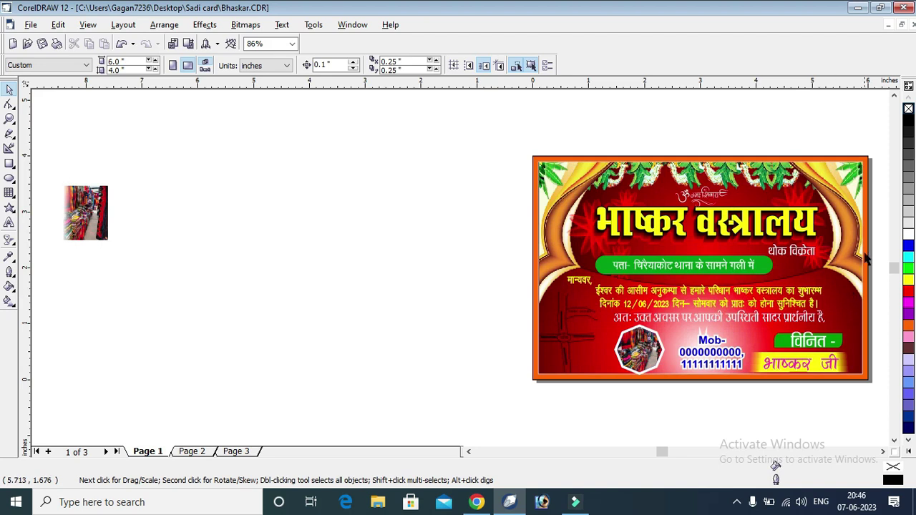
left_click(9, 119)
left_click_drag(517, 155, 879, 381)
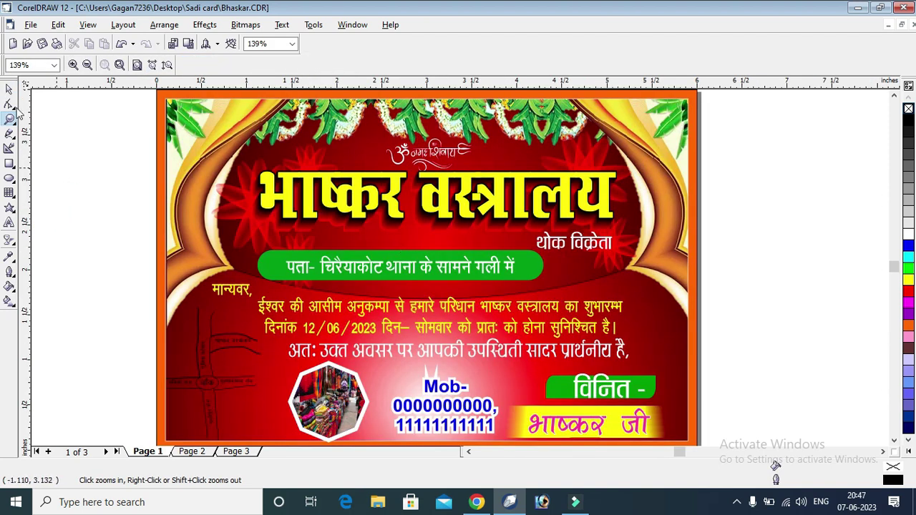
left_click(8, 89)
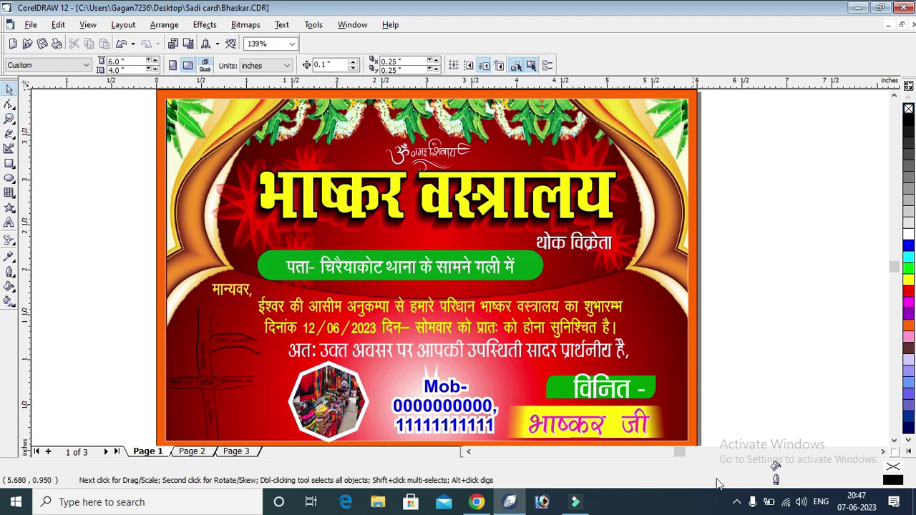